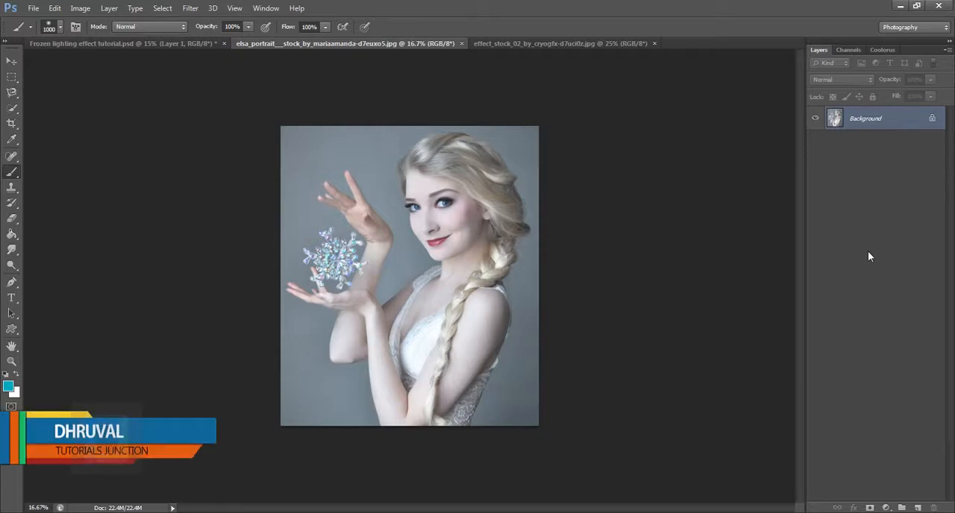
Convert the portrait's locked background into a regular layer and duplicate it
{"action": "left_click", "coordinate": [552, 43]}
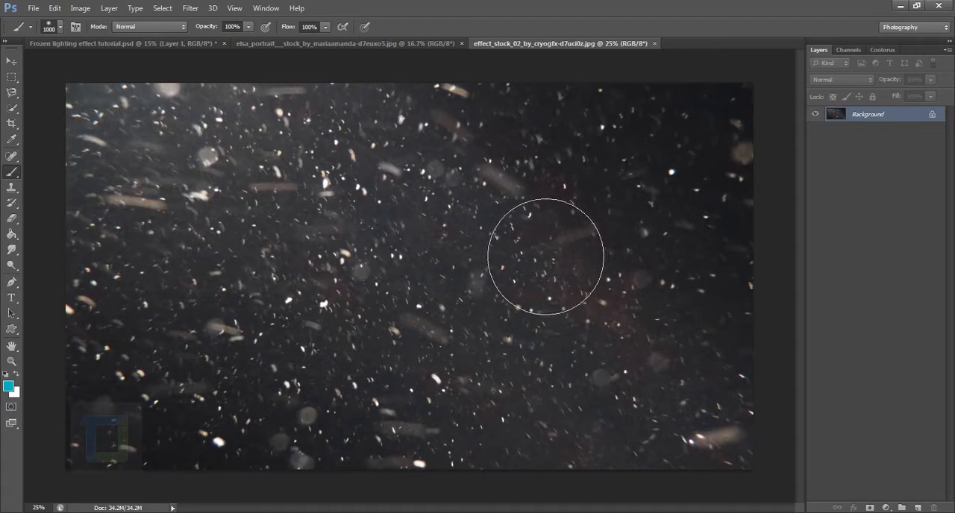
{"action": "left_click", "coordinate": [410, 43]}
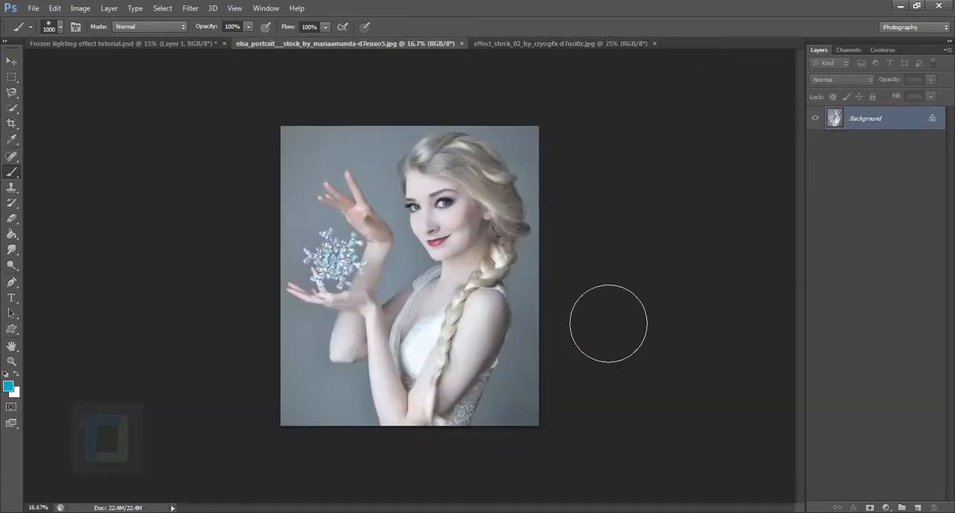
{"action": "double_click", "coordinate": [909, 122]}
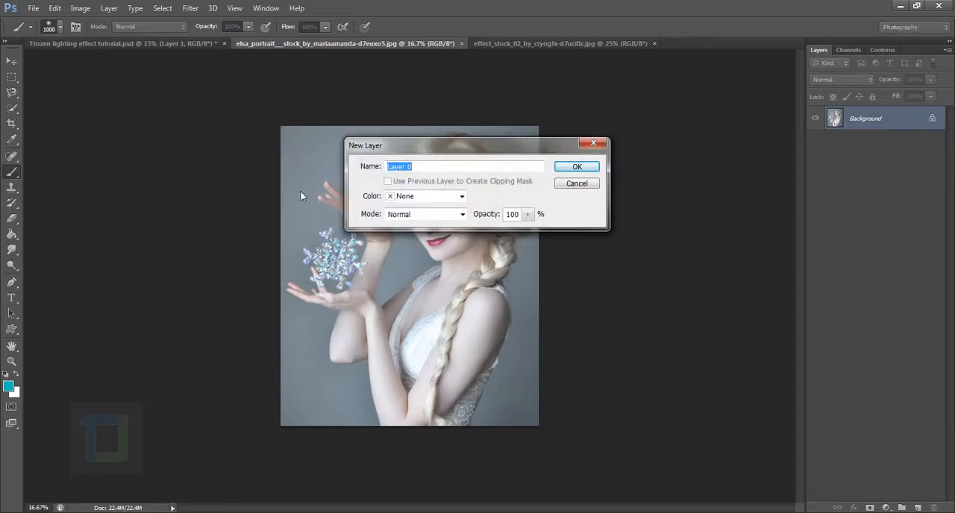
{"action": "left_click", "coordinate": [576, 166]}
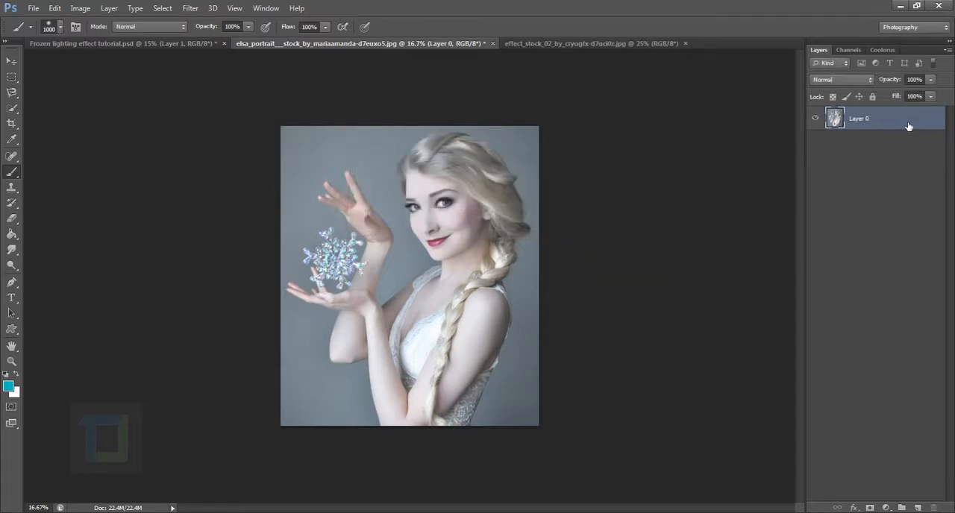
{"action": "key", "text": "ctrl+j"}
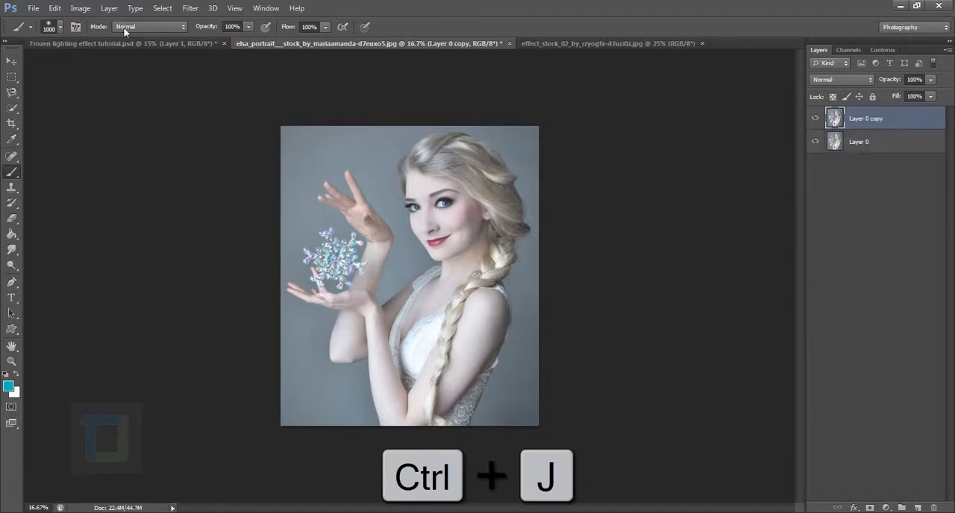
Apply Shadows/Highlights to the duplicate layer with the highlights amount at 28%, and compare the result with the original
{"action": "left_click", "coordinate": [80, 8]}
{"action": "mouse_move", "coordinate": [80, 37]}
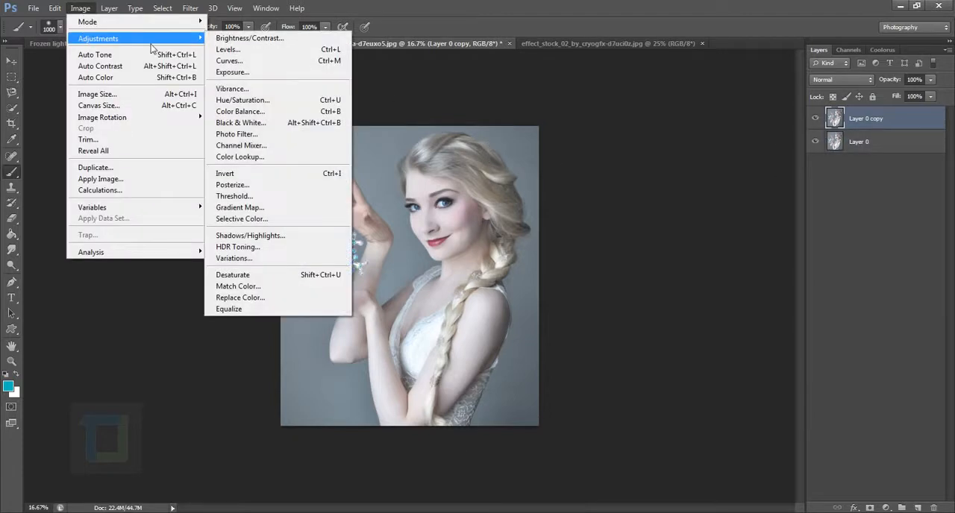
{"action": "left_click", "coordinate": [250, 235]}
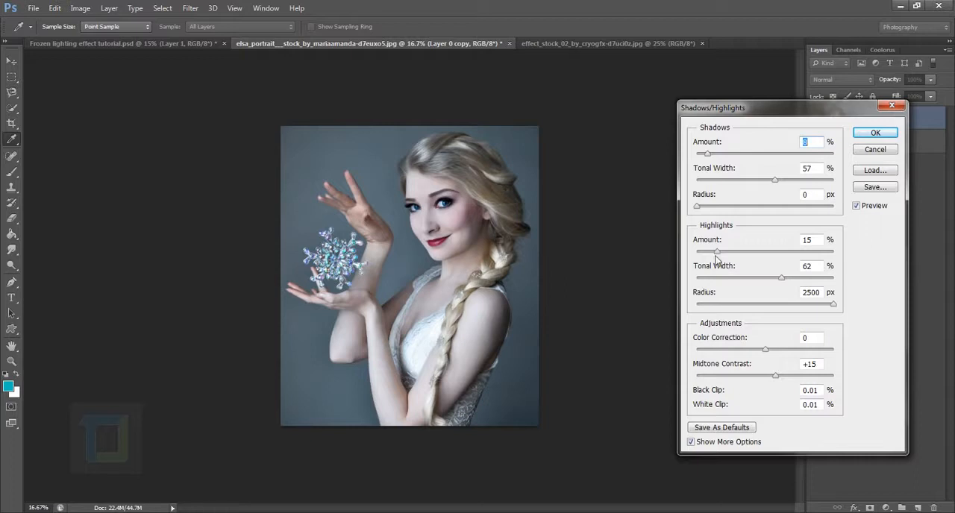
{"action": "left_click_drag", "start_coordinate": [718, 254], "coordinate": [740, 259]}
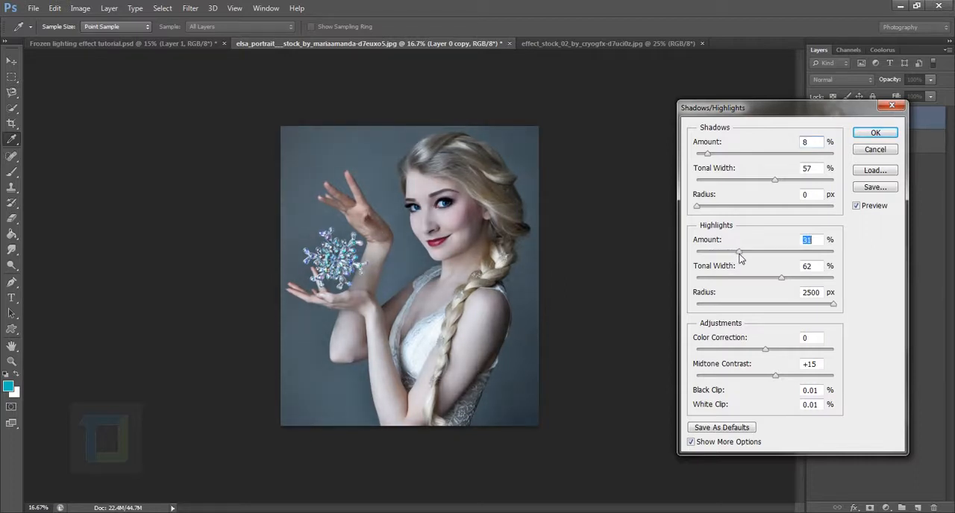
{"action": "left_click", "coordinate": [880, 134]}
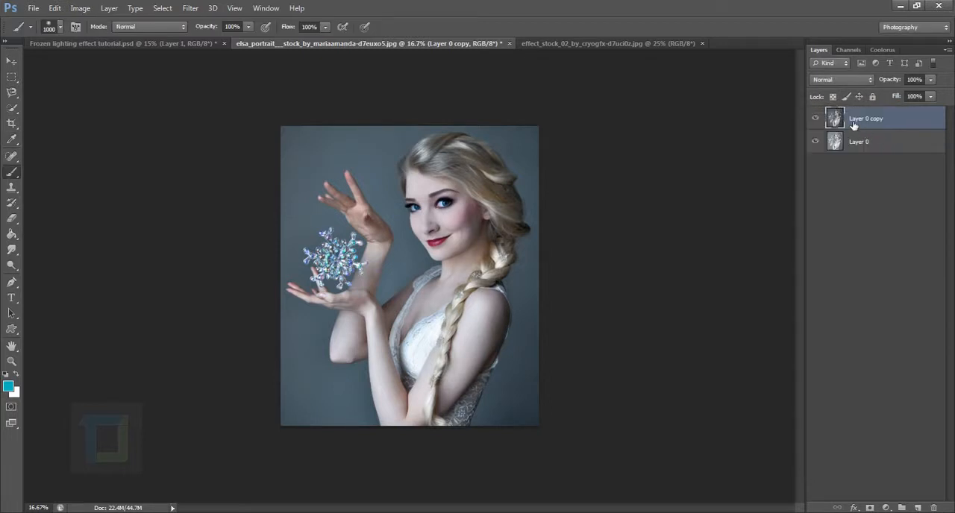
{"action": "left_click", "coordinate": [817, 118]}
{"action": "left_click", "coordinate": [817, 118]}
Add an empty layer above the duplicate and select the crystal snowflake by tracing its outline with the Magnetic Lasso tool
{"action": "scroll", "coordinate": [801, 277], "scroll_direction": "up", "scroll_amount": 2}
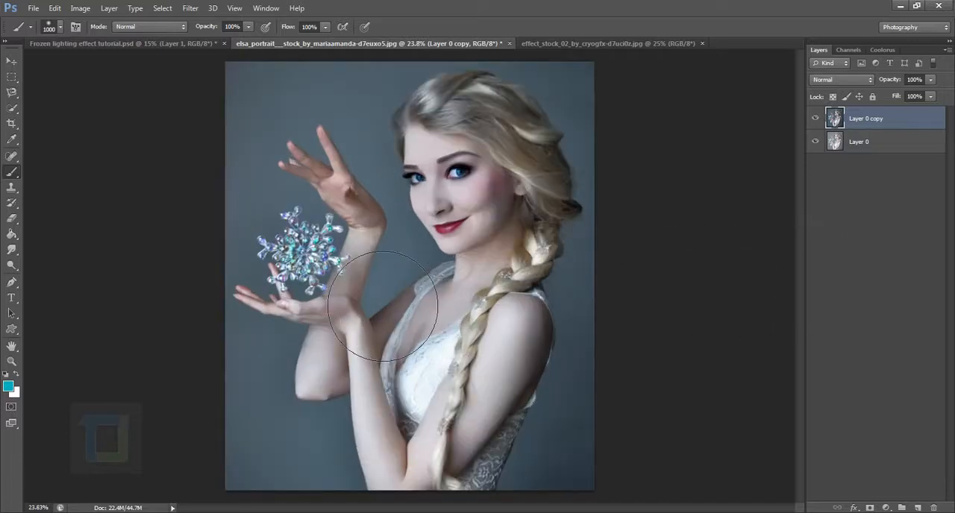
{"action": "scroll", "coordinate": [382, 306], "scroll_direction": "up", "scroll_amount": 3}
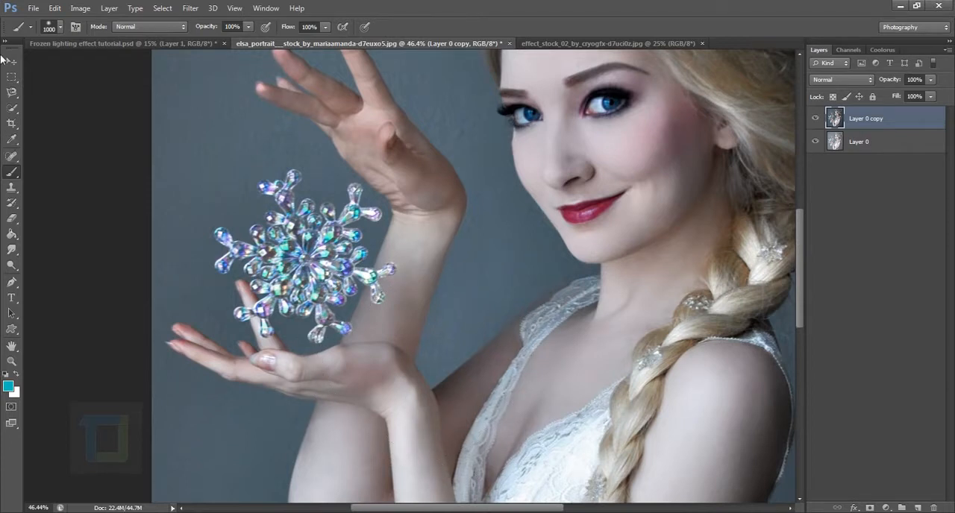
{"action": "left_click", "coordinate": [12, 92]}
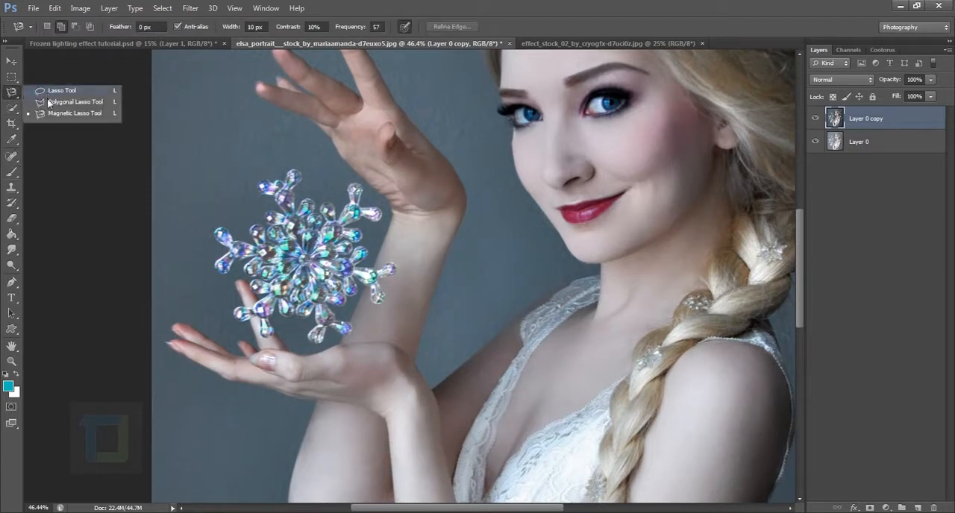
{"action": "left_click", "coordinate": [49, 113]}
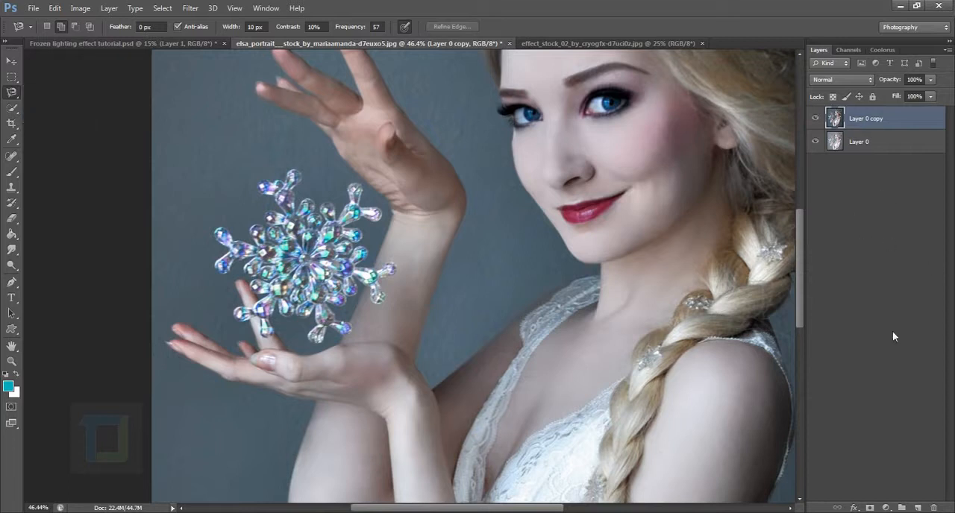
{"action": "left_click", "coordinate": [922, 508]}
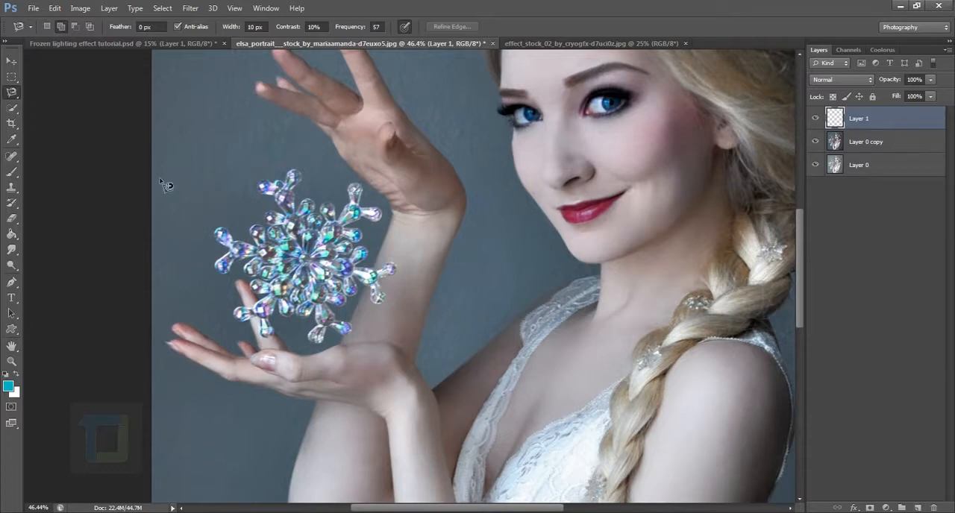
{"action": "mouse_move", "coordinate": [220, 243]}
{"action": "left_mouse_down"}
{"action": "mouse_move", "coordinate": [292, 271]}
{"action": "mouse_move", "coordinate": [265, 284]}
{"action": "left_mouse_up"}
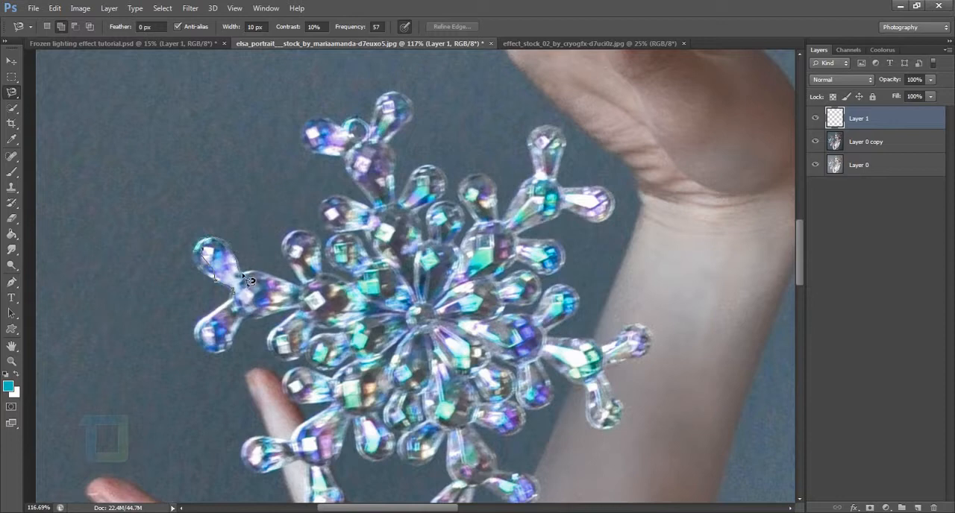
{"action": "key", "text": "BackSpace"}
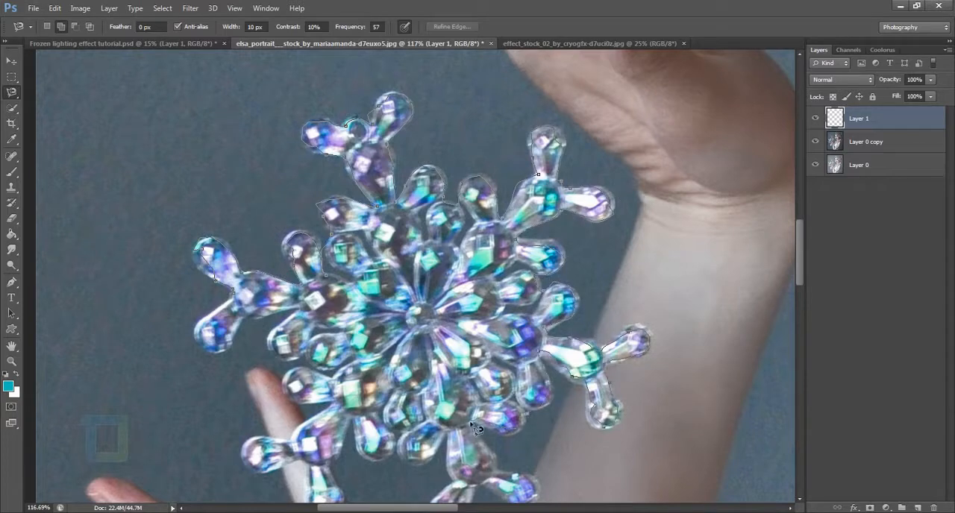
{"action": "left_click_drag", "start_coordinate": [536, 487], "coordinate": [450, 295]}
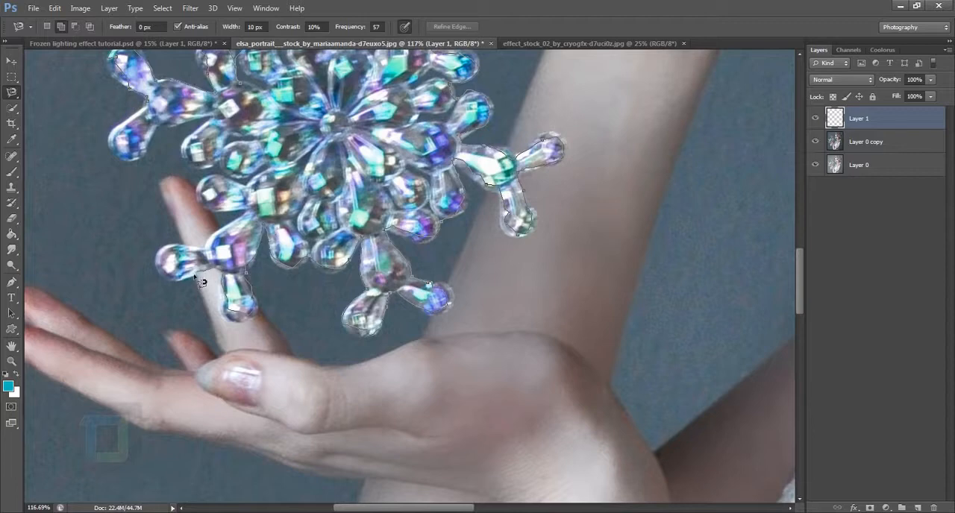
{"action": "left_click", "coordinate": [156, 108]}
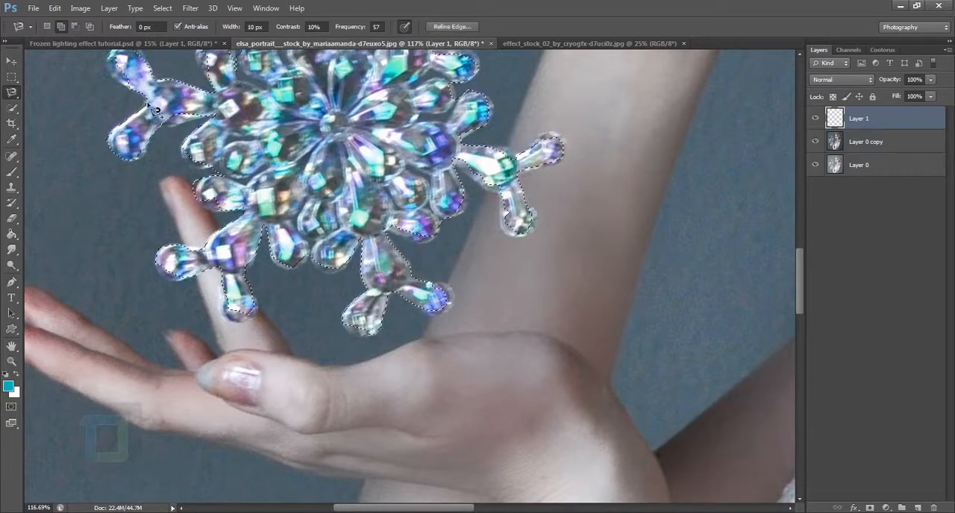
Stroke the snowflake selection on the new layer with a centred 4 px white (ffffff) line at 100% opacity
{"action": "scroll", "coordinate": [635, 239], "scroll_direction": "down", "scroll_amount": 2}
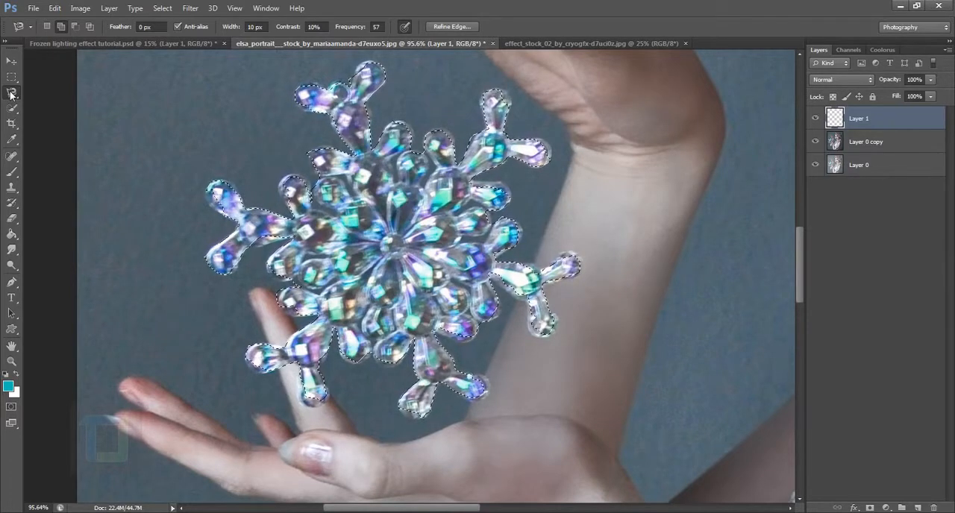
{"action": "right_click", "coordinate": [377, 196]}
{"action": "left_click", "coordinate": [418, 378]}
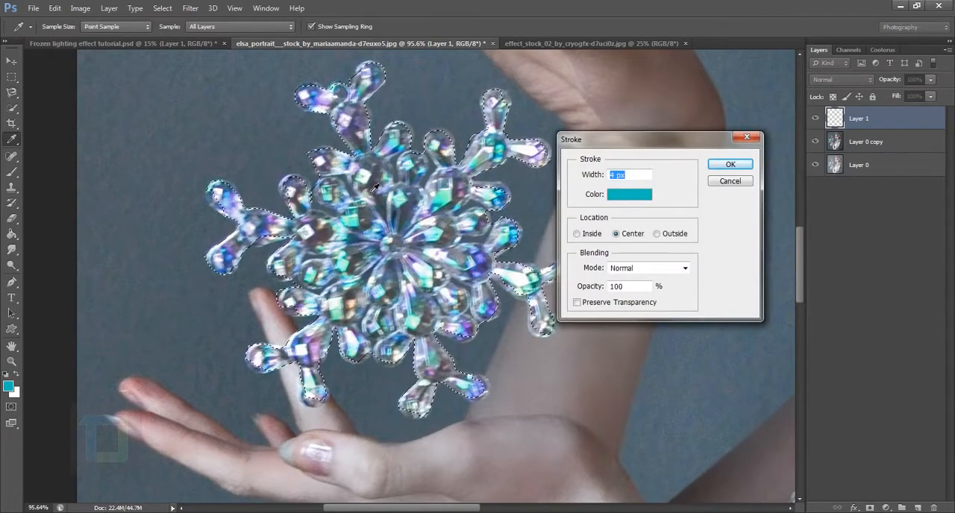
{"action": "left_click", "coordinate": [629, 197]}
{"action": "left_click", "coordinate": [525, 331]}
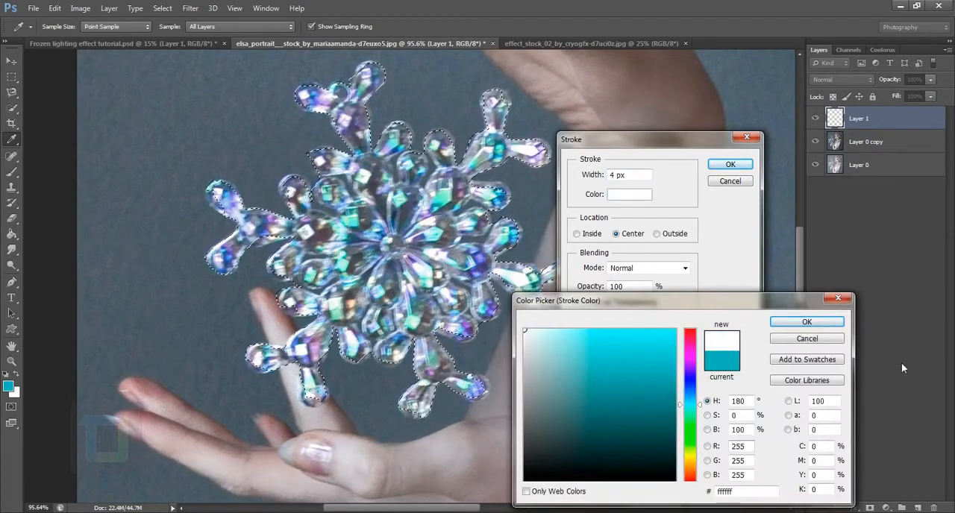
{"action": "left_click", "coordinate": [806, 321]}
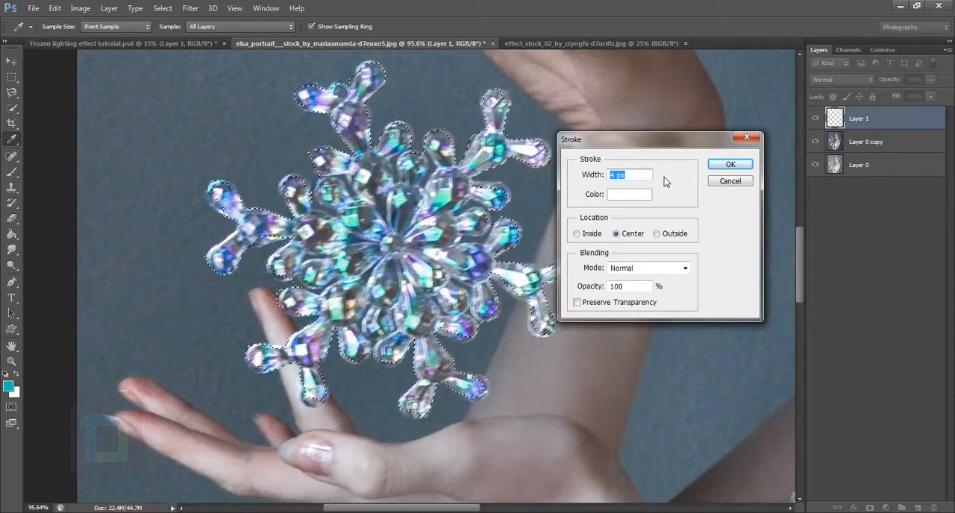
{"action": "left_click", "coordinate": [727, 164]}
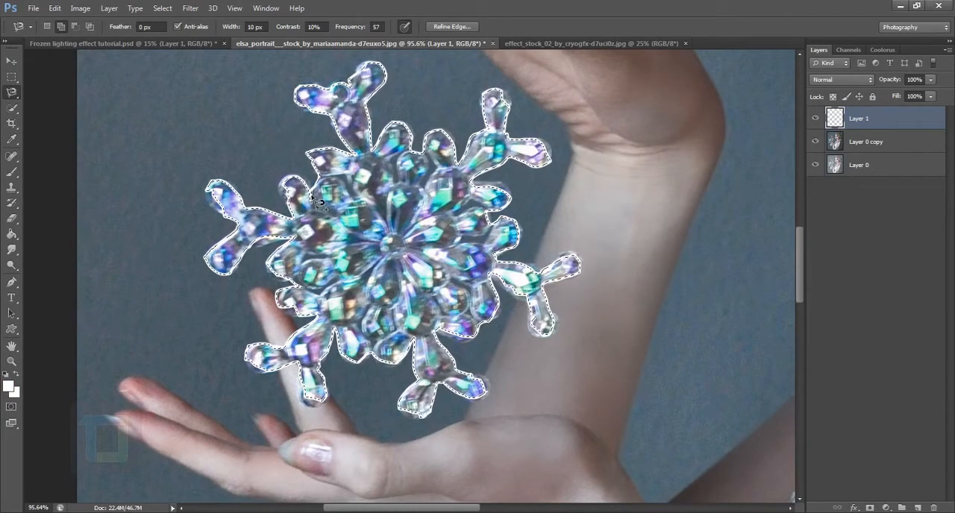
Stroke the snowflake selection again with a centred 10 px white line and clear the selection
{"action": "right_click", "coordinate": [357, 187]}
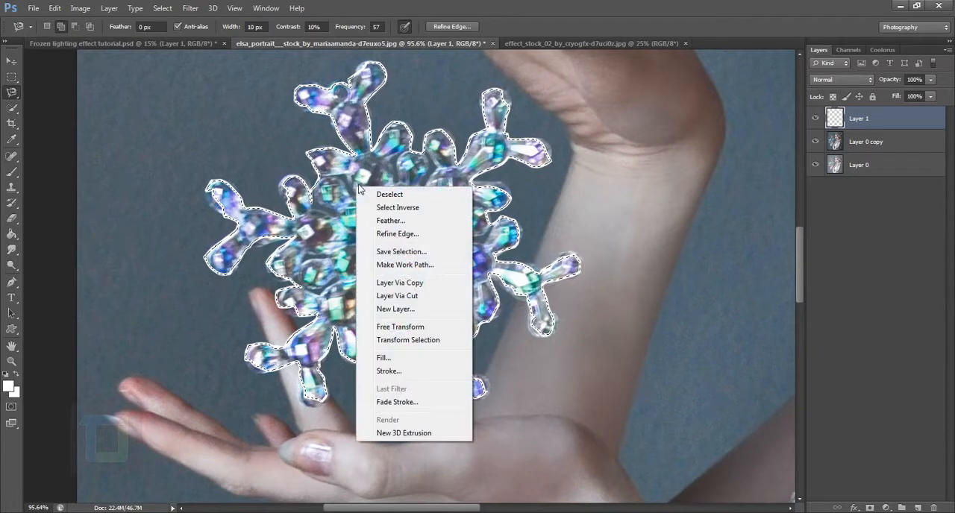
{"action": "left_click", "coordinate": [403, 371]}
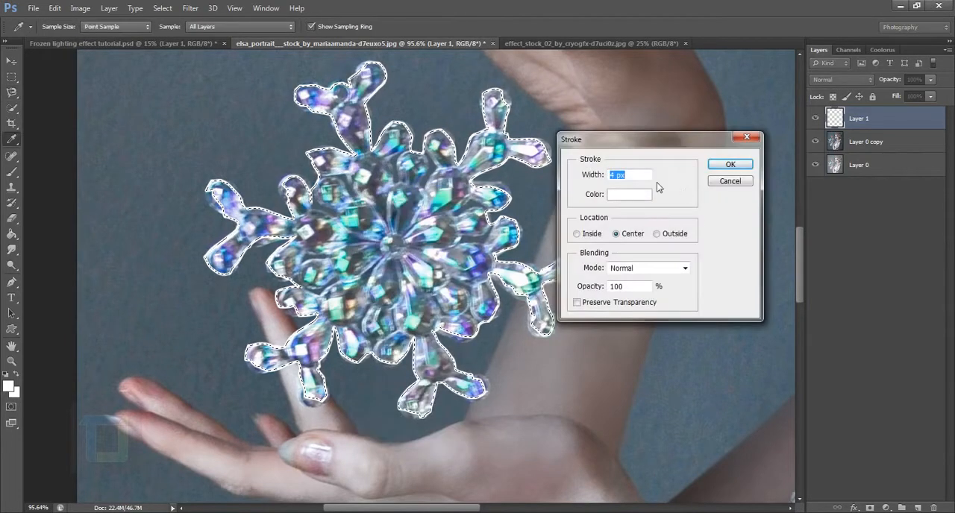
{"action": "type", "text": "10"}
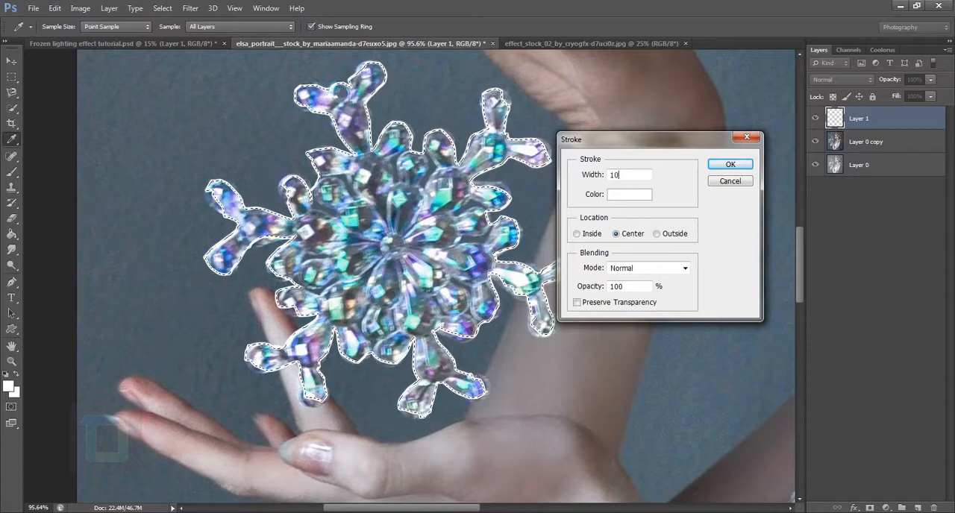
{"action": "left_click", "coordinate": [730, 165]}
{"action": "key", "text": "l"}
{"action": "scroll", "coordinate": [415, 211], "scroll_direction": "down", "scroll_amount": 3}
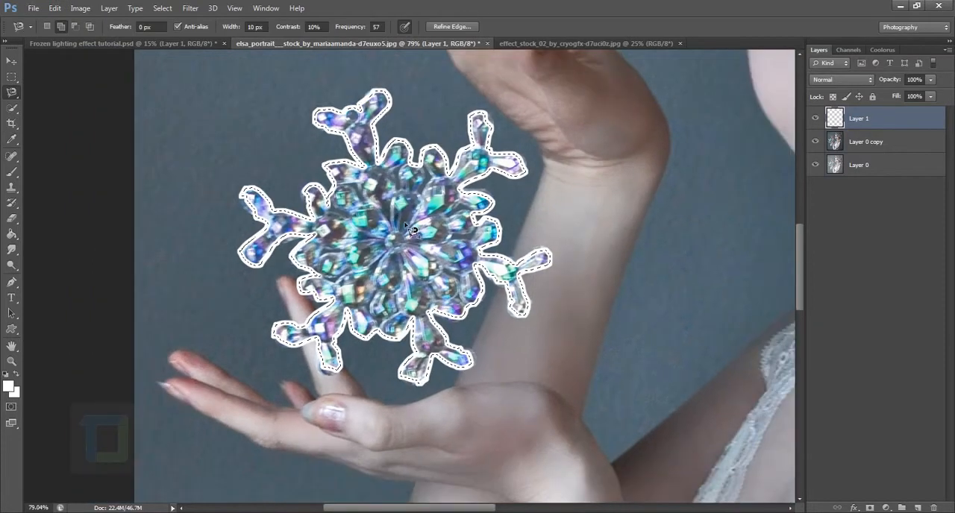
{"action": "scroll", "coordinate": [415, 211], "scroll_direction": "down", "scroll_amount": 3}
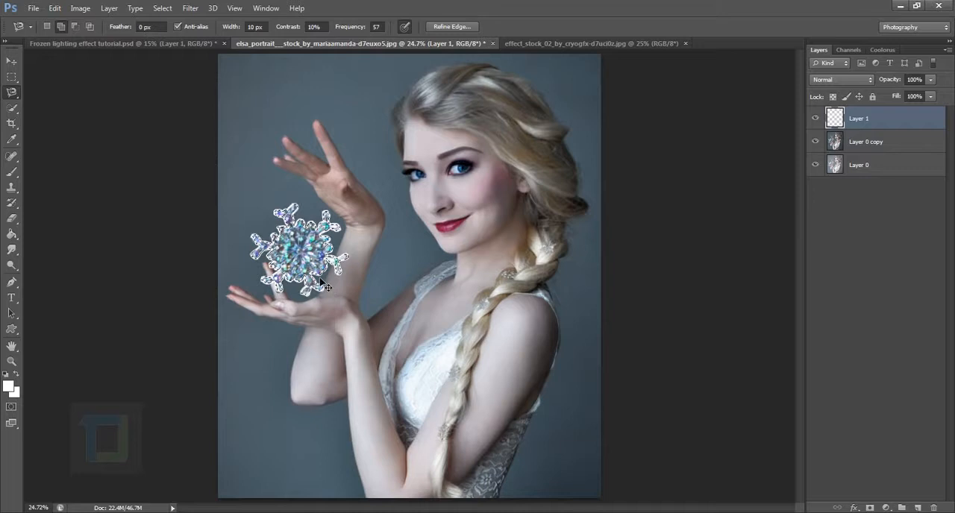
{"action": "key", "text": "ctrl+d"}
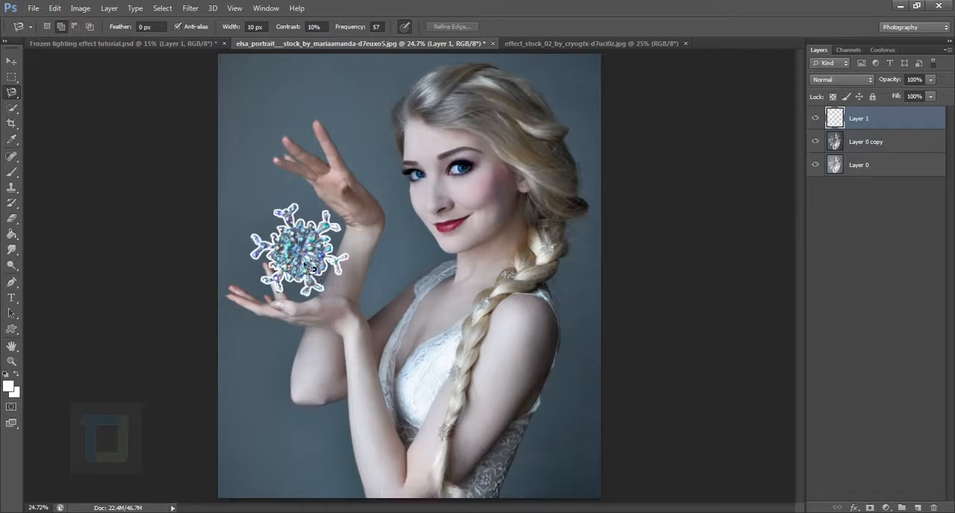
Soften the white snowflake outline with a Gaussian Blur of 6.6 pixels radius
{"action": "left_click", "coordinate": [190, 8]}
{"action": "mouse_move", "coordinate": [328, 129]}
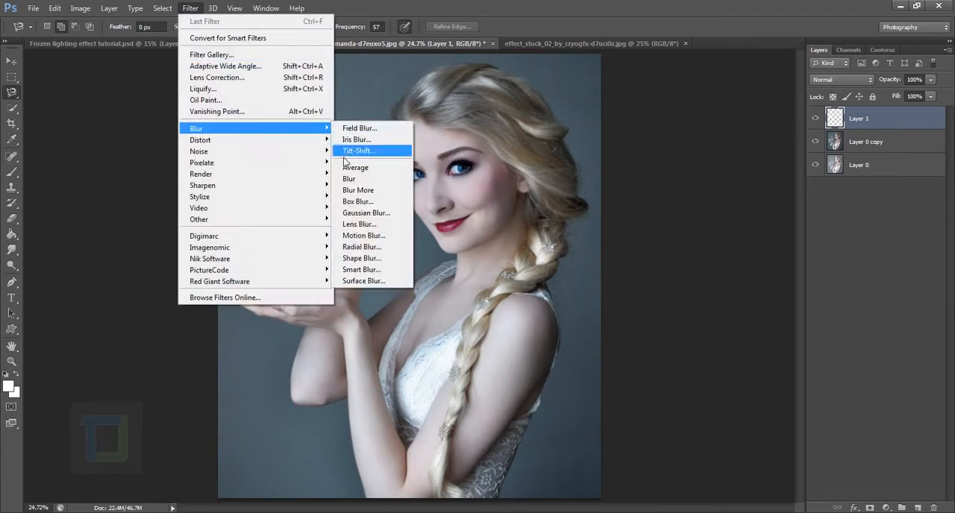
{"action": "left_click", "coordinate": [355, 214]}
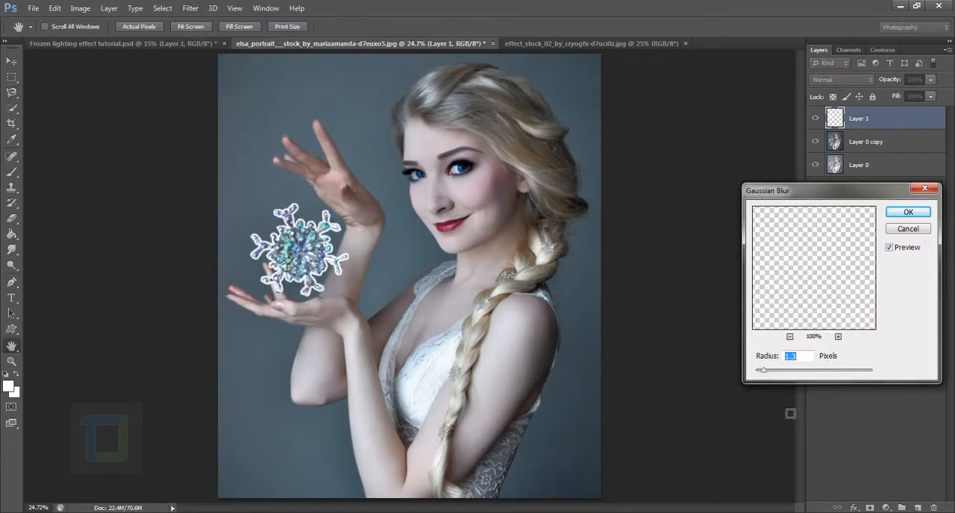
{"action": "left_click_drag", "start_coordinate": [765, 375], "coordinate": [793, 373]}
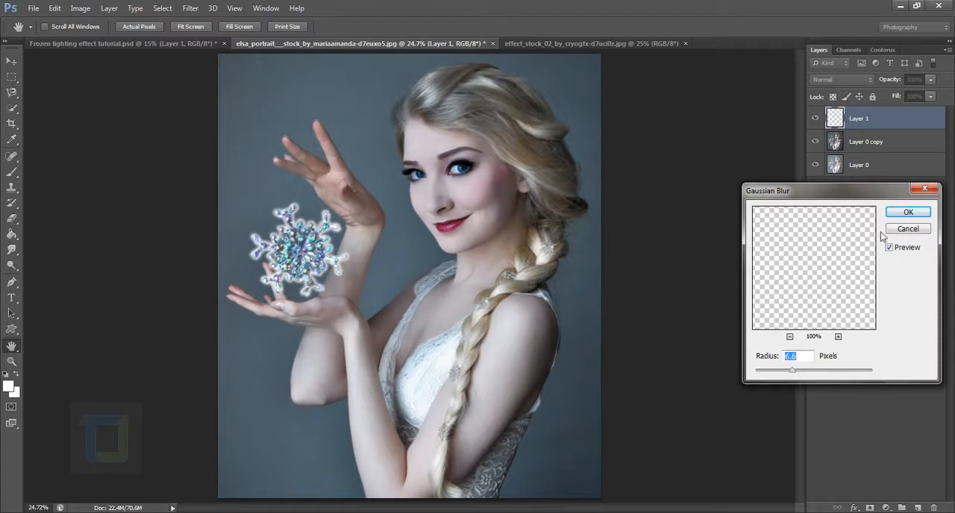
{"action": "left_click", "coordinate": [907, 212]}
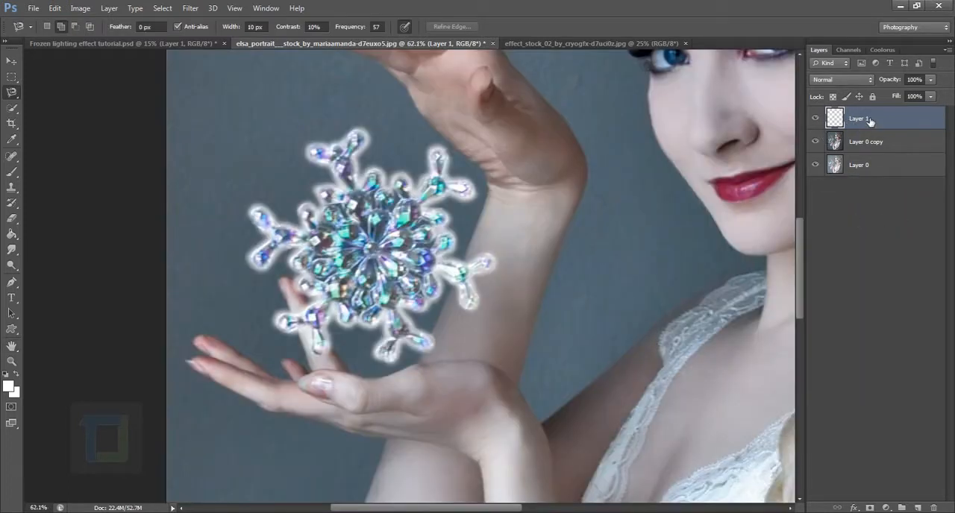
Add an Outer Glow to the snowflake outline layer with glow colour 1eeec4 and a size of 24 px
{"action": "double_click", "coordinate": [923, 121]}
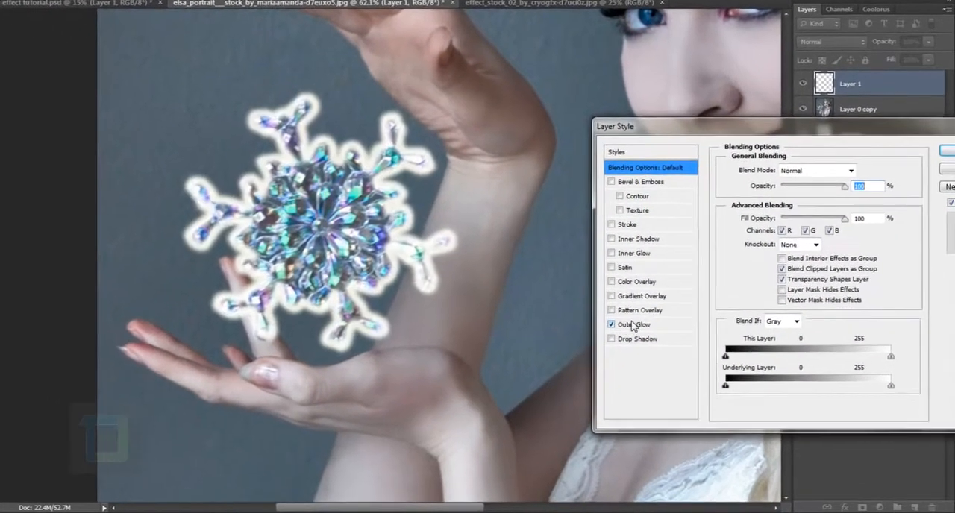
{"action": "left_click", "coordinate": [661, 340]}
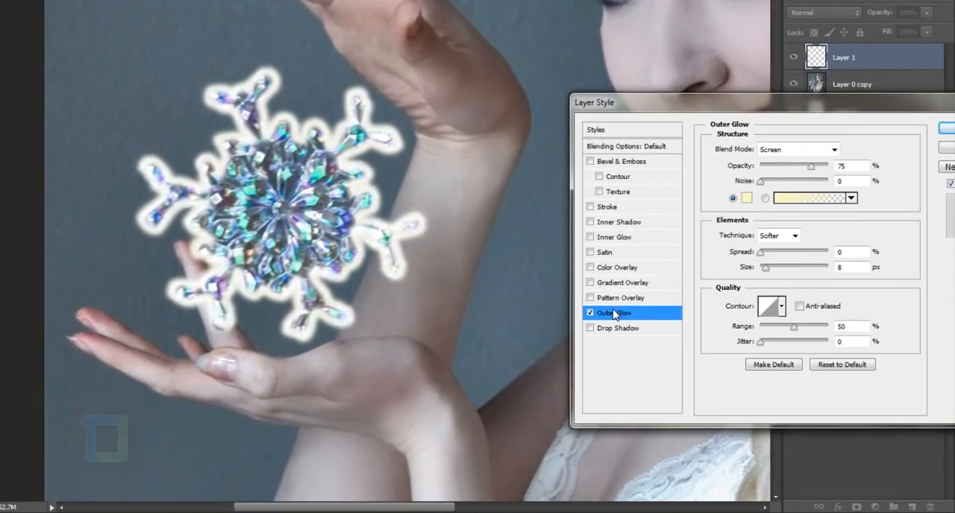
{"action": "left_click", "coordinate": [748, 198]}
{"action": "left_click_drag", "start_coordinate": [652, 387], "coordinate": [650, 394]}
{"action": "left_click", "coordinate": [612, 308]}
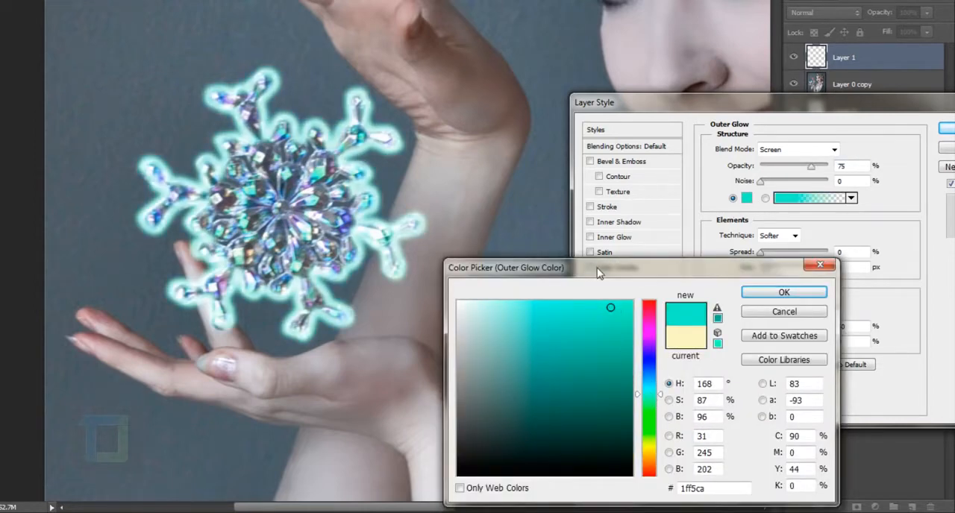
{"action": "left_click_drag", "start_coordinate": [522, 267], "coordinate": [551, 179]}
{"action": "left_click_drag", "start_coordinate": [640, 249], "coordinate": [639, 224]}
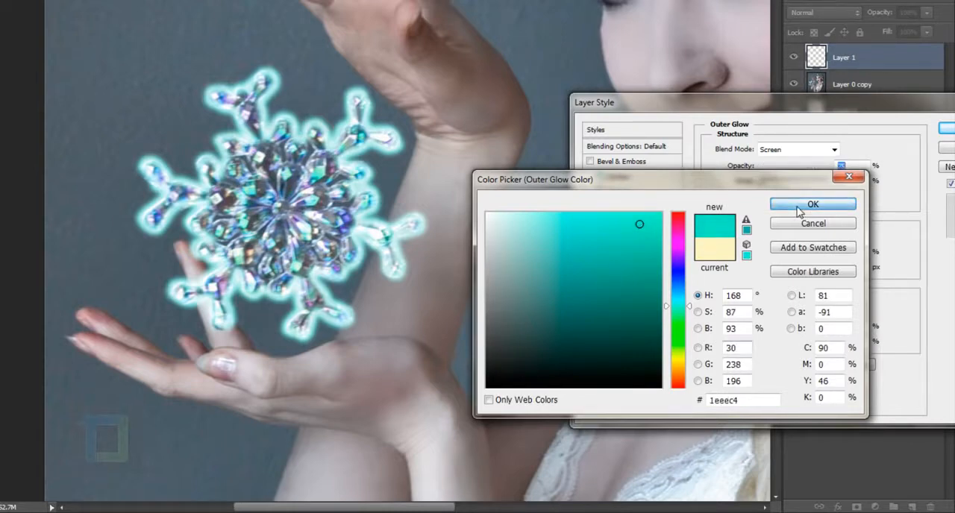
{"action": "left_click", "coordinate": [799, 209]}
{"action": "left_click_drag", "start_coordinate": [761, 254], "coordinate": [770, 272]}
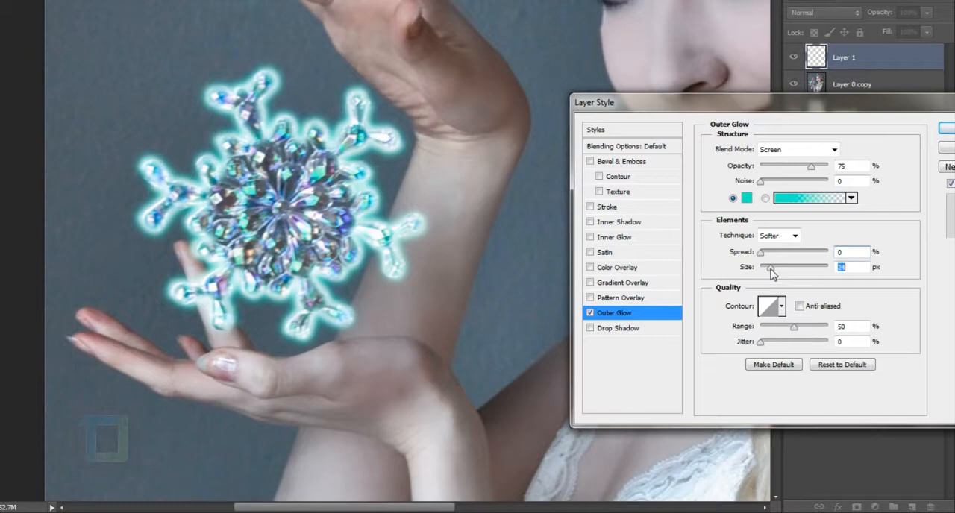
Preview other contour shapes for the outer glow, return to the linear contour and apply the layer style
{"action": "left_click", "coordinate": [781, 307]}
{"action": "left_click", "coordinate": [727, 360]}
{"action": "left_click", "coordinate": [757, 364]}
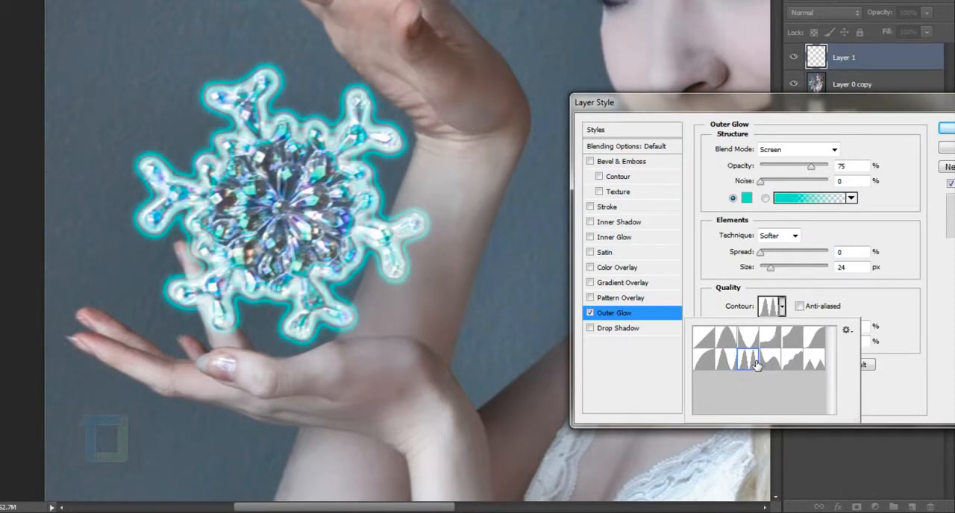
{"action": "left_click", "coordinate": [769, 362]}
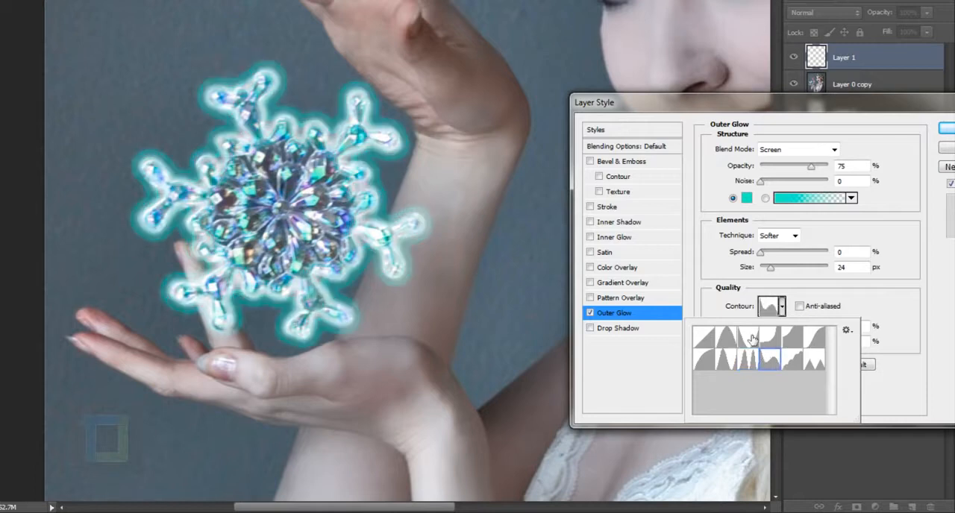
{"action": "left_click", "coordinate": [752, 339]}
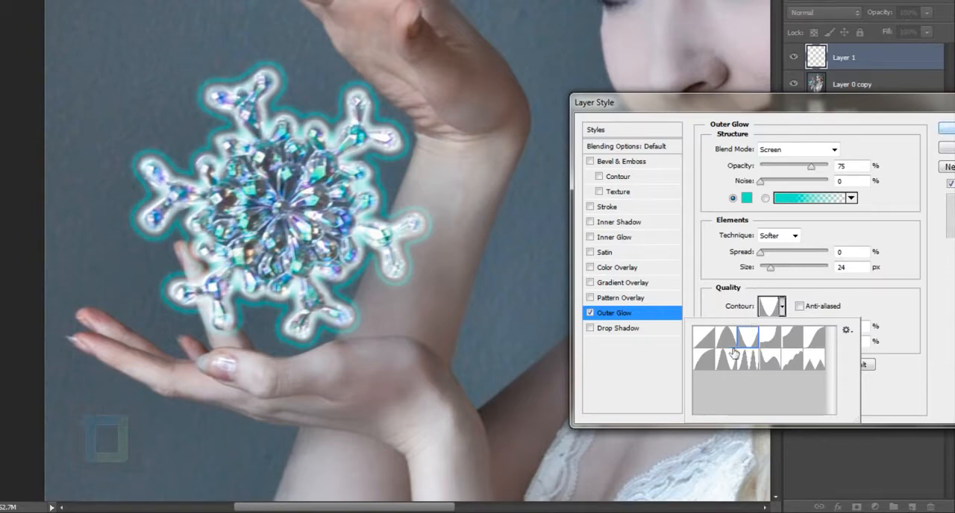
{"action": "left_click", "coordinate": [705, 338]}
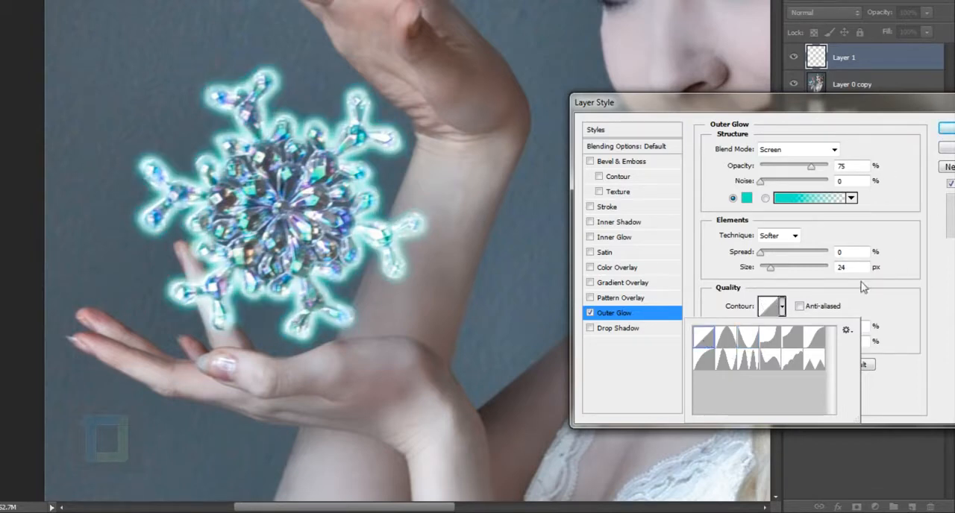
{"action": "left_click", "coordinate": [946, 130]}
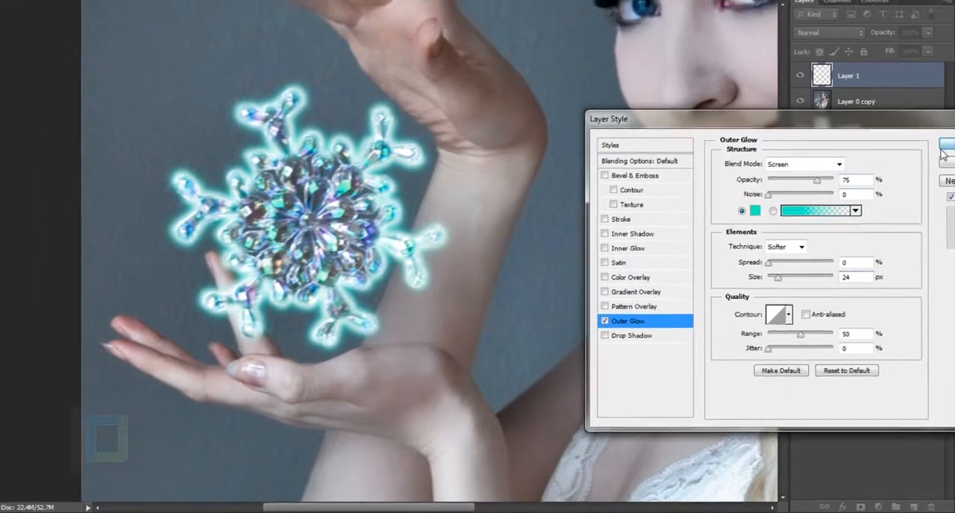
{"action": "left_click", "coordinate": [946, 131]}
Add an empty layer above the outline and set the foreground colour to 61b9b9
{"action": "scroll", "coordinate": [343, 186], "scroll_direction": "down", "scroll_amount": 5}
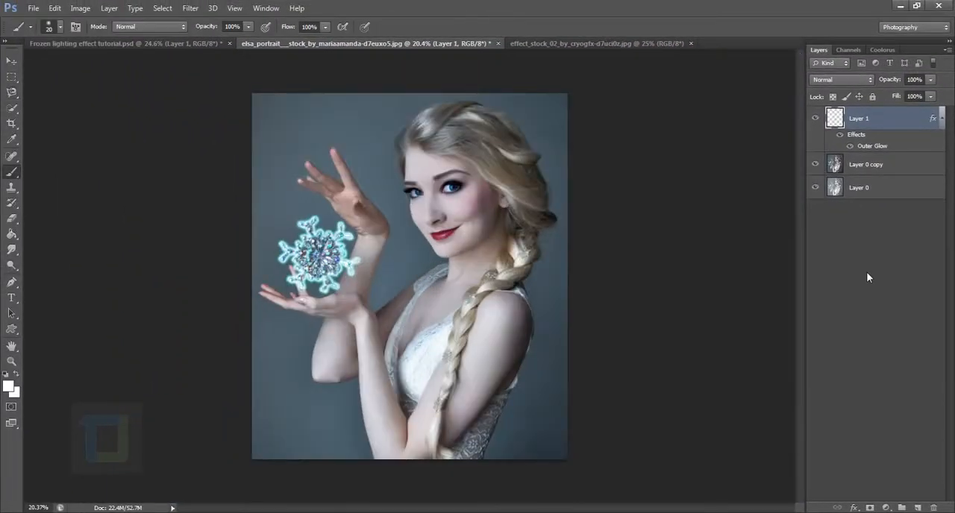
{"action": "left_click", "coordinate": [919, 507]}
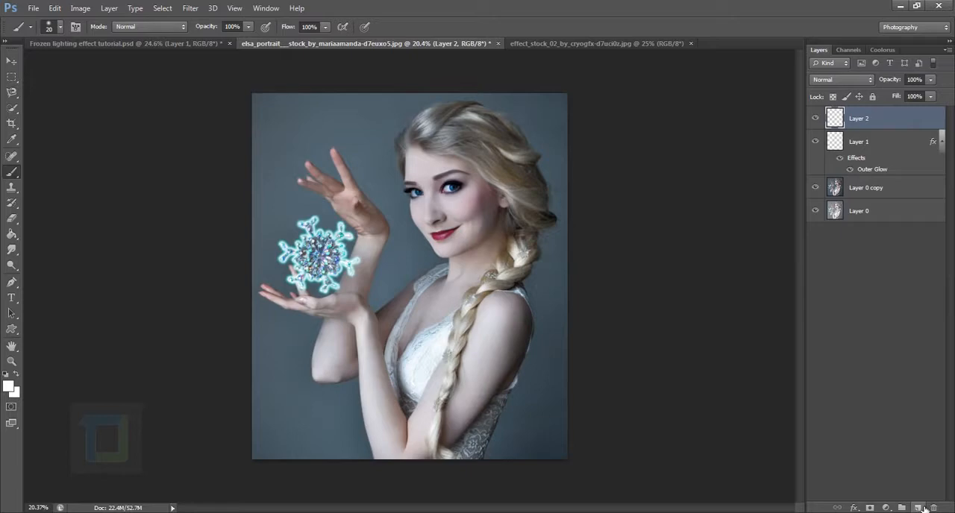
{"action": "left_click", "coordinate": [9, 386]}
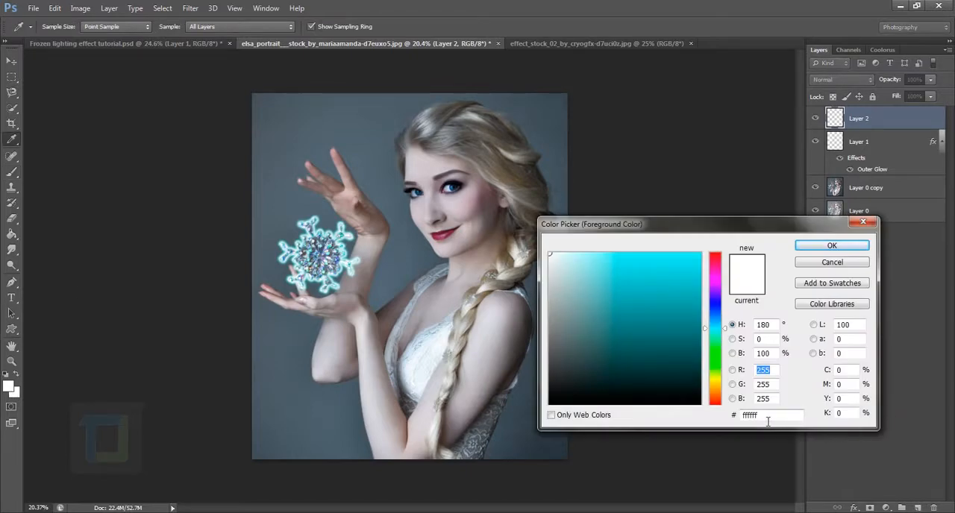
{"action": "double_click", "coordinate": [767, 416]}
{"action": "type", "text": "61b9b9"}
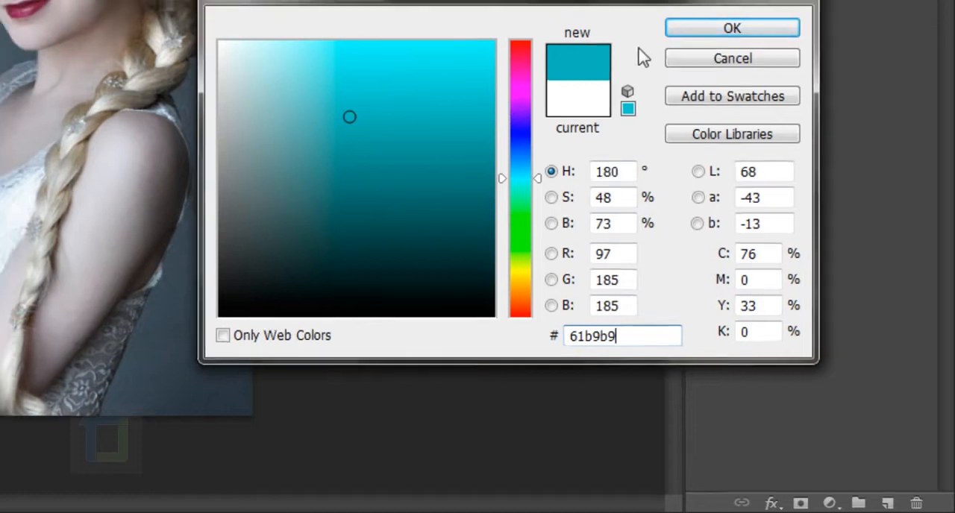
{"action": "left_click", "coordinate": [732, 28]}
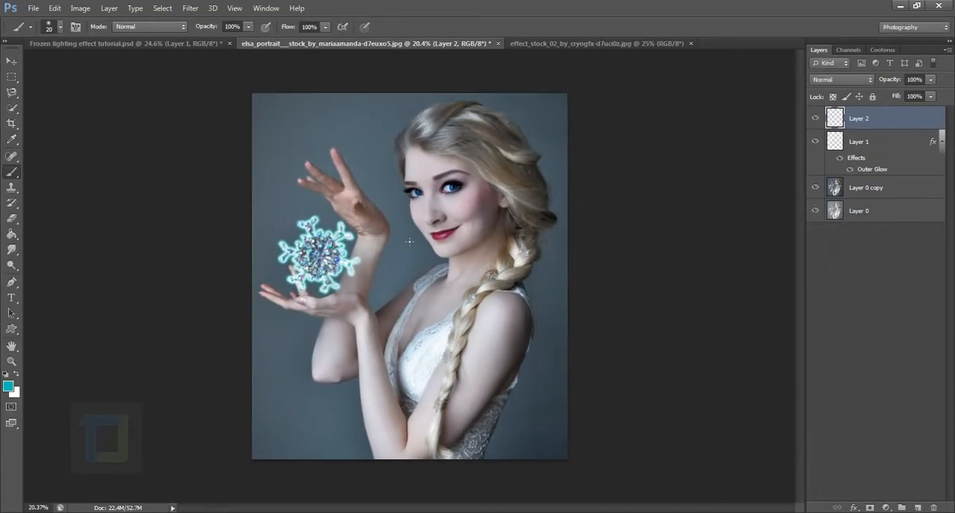
Paint two dabs over the snowflake with a soft 1000 px brush and set the layer's blend mode to Soft Light
{"action": "right_click", "coordinate": [12, 173]}
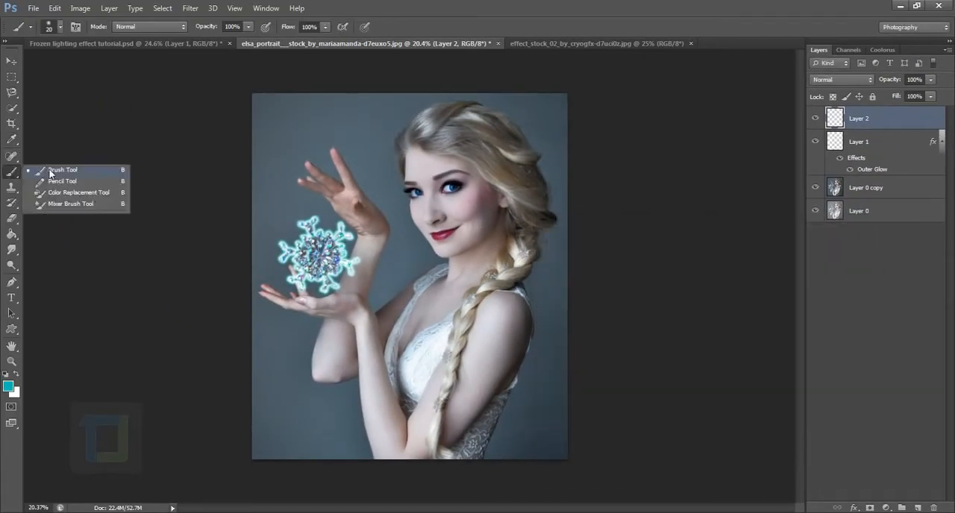
{"action": "left_click", "coordinate": [51, 171]}
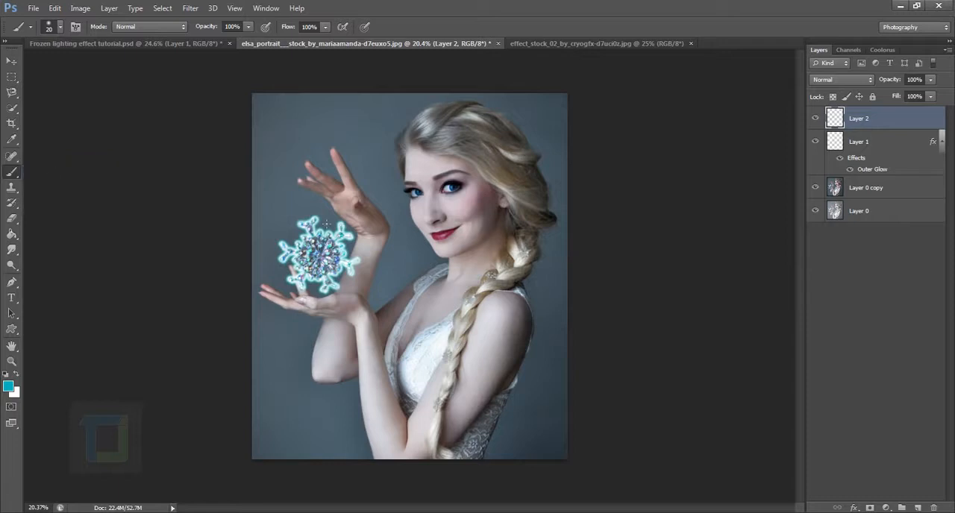
{"action": "scroll", "coordinate": [326, 223], "scroll_direction": "up", "scroll_amount": 5}
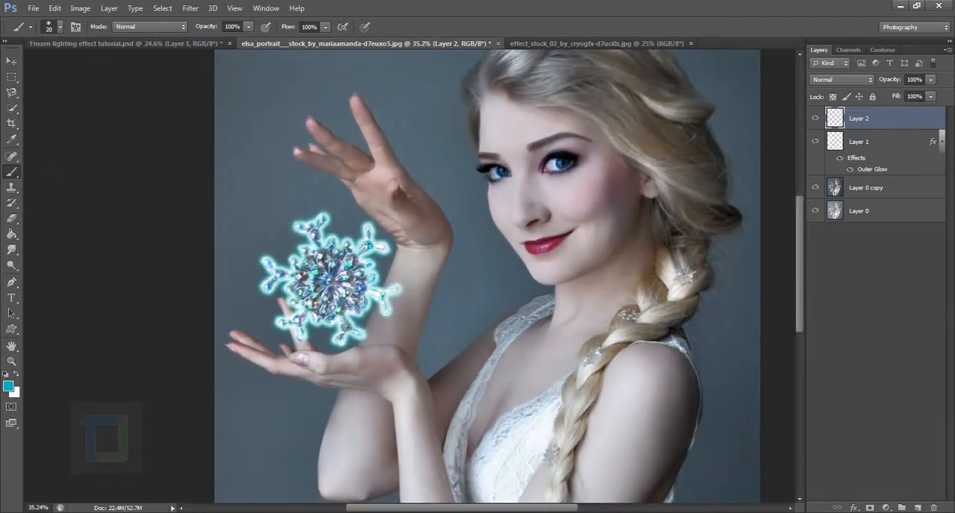
{"action": "key", "text": "bracketright"}
{"action": "key", "text": "bracketright"}
{"action": "key", "text": "bracketright"}
{"action": "key", "text": "bracketright"}
{"action": "key", "text": "bracketright"}
{"action": "key", "text": "bracketright"}
{"action": "key", "text": "bracketright"}
{"action": "key", "text": "bracketright"}
{"action": "key", "text": "bracketright"}
{"action": "key", "text": "bracketright"}
{"action": "key", "text": "bracketright"}
{"action": "key", "text": "bracketright"}
{"action": "key", "text": "bracketright"}
{"action": "key", "text": "bracketright"}
{"action": "key", "text": "bracketright"}
{"action": "key", "text": "bracketright"}
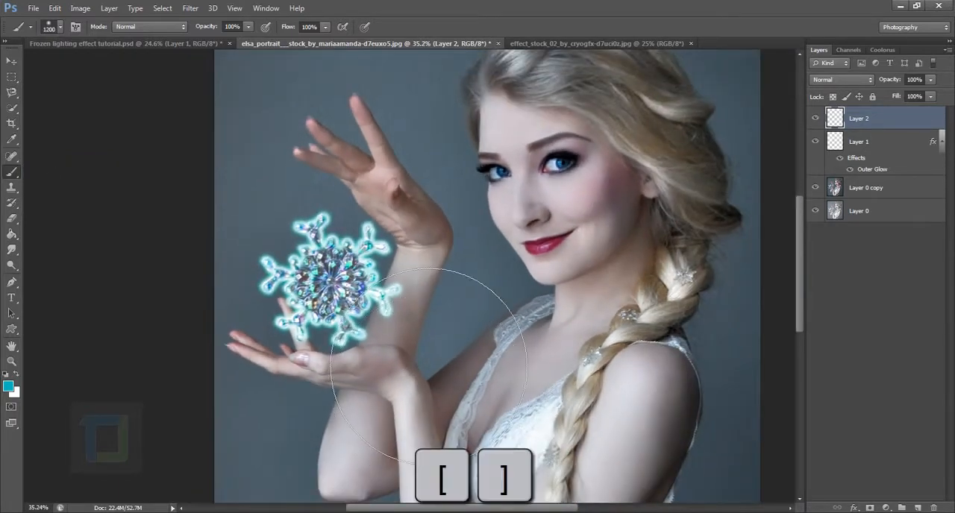
{"action": "scroll", "coordinate": [412, 370], "scroll_direction": "down", "scroll_amount": 2}
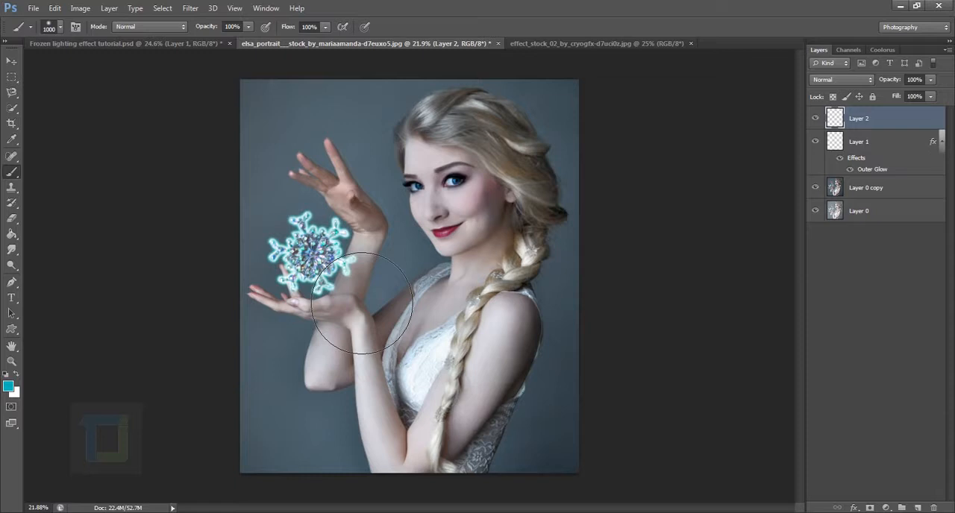
{"action": "left_click", "coordinate": [311, 253]}
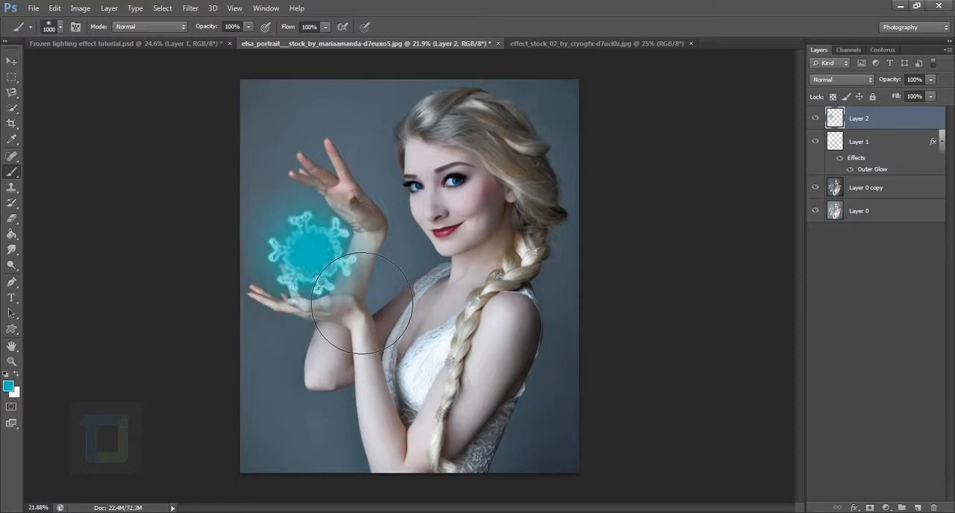
{"action": "left_click", "coordinate": [310, 253]}
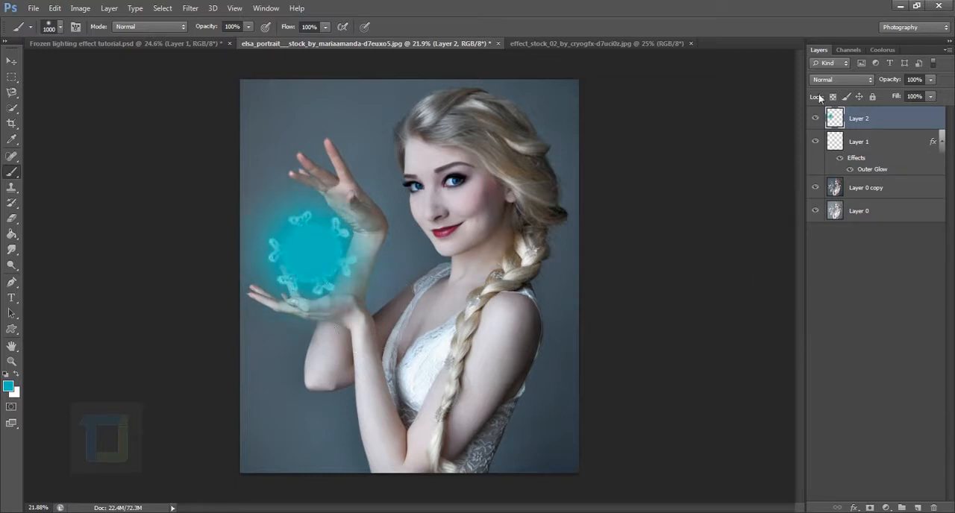
{"action": "left_click", "coordinate": [842, 78]}
{"action": "left_click", "coordinate": [828, 246]}
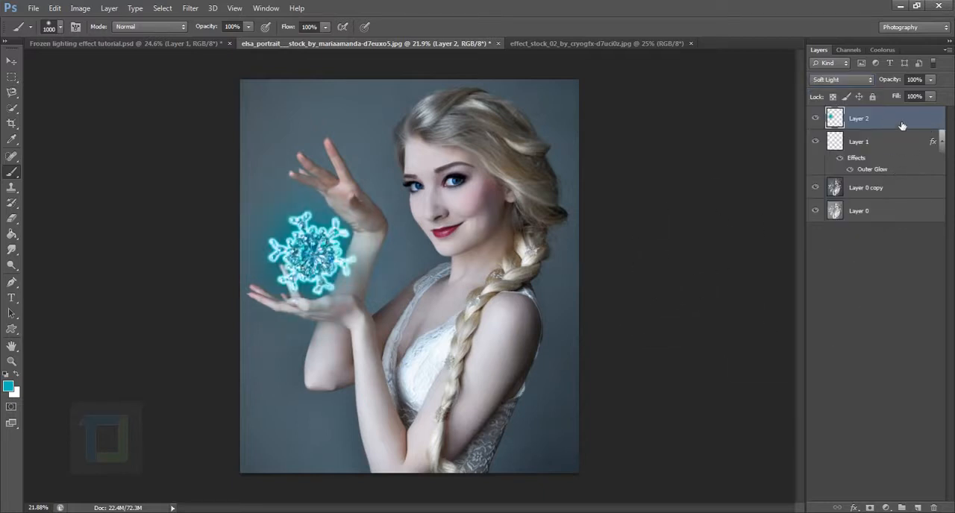
Duplicate the Soft Light glow layer and set the copy's blend mode to Screen
{"action": "key", "text": "ctrl+j"}
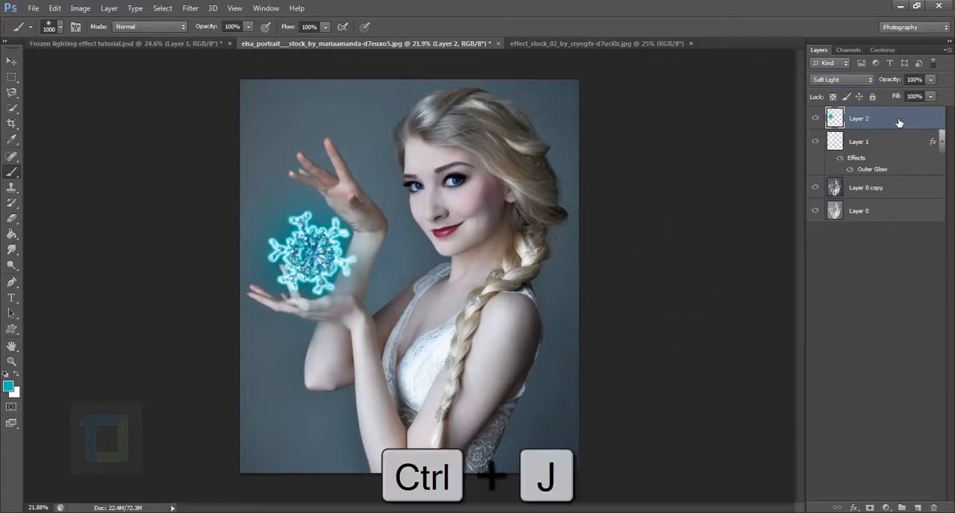
{"action": "left_click", "coordinate": [834, 79]}
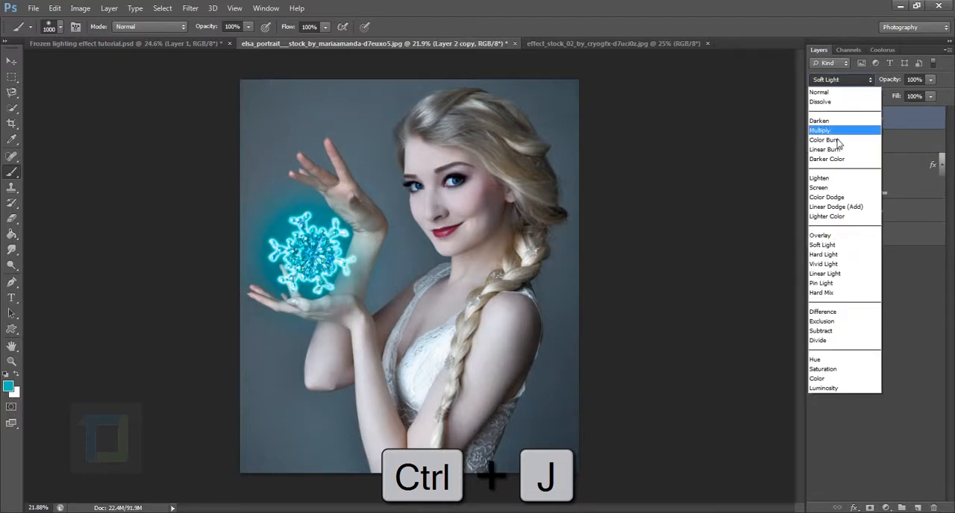
{"action": "left_click", "coordinate": [839, 192]}
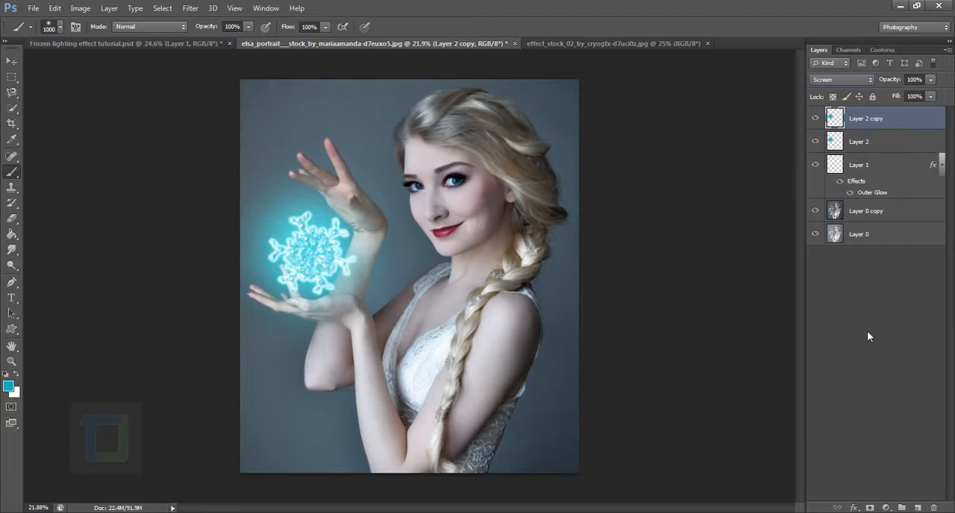
{"action": "left_click", "coordinate": [816, 120]}
{"action": "left_click", "coordinate": [816, 120]}
Enlarge the copied glow around its centre to about 124% and compare the image with and without it
{"action": "key", "text": "ctrl+t"}
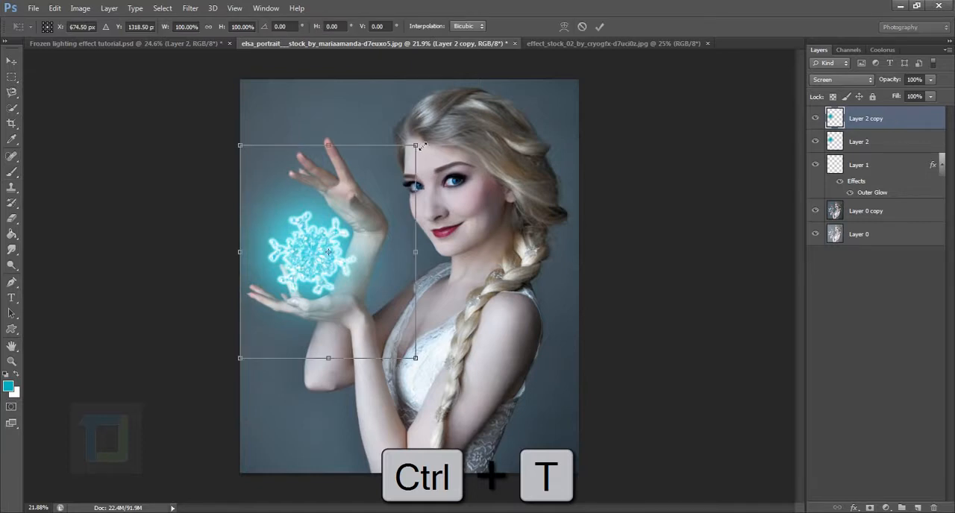
{"action": "left_click_drag", "start_coordinate": [422, 145], "coordinate": [449, 131]}
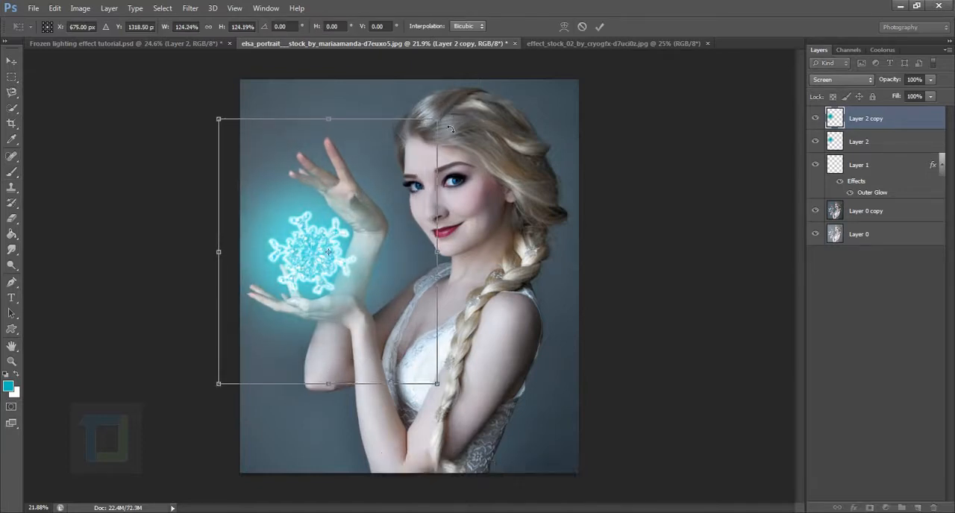
{"action": "key", "text": "Return"}
{"action": "key", "text": "b"}
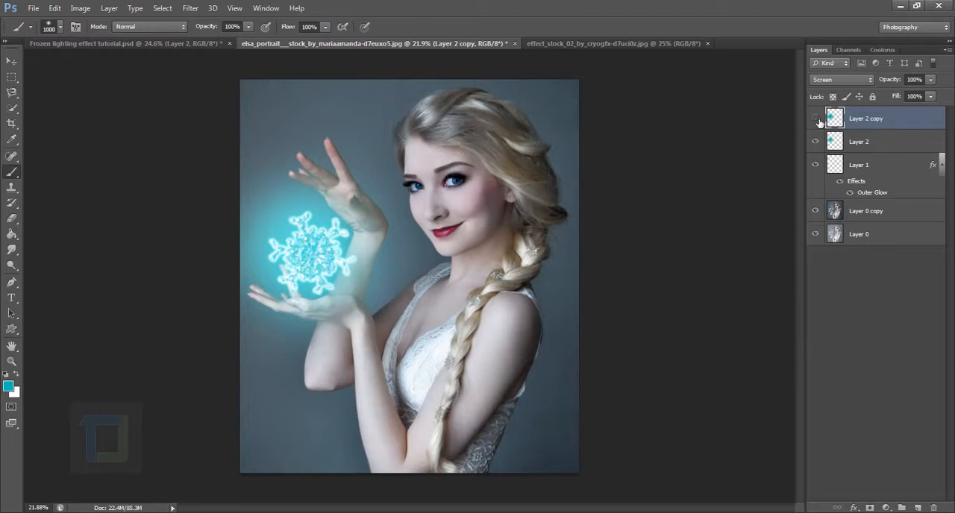
{"action": "left_click", "coordinate": [816, 119]}
{"action": "left_click", "coordinate": [818, 121]}
Paint the glow colour over the face on a new top layer with a 500 px brush and set it to Screen
{"action": "left_click", "coordinate": [917, 508]}
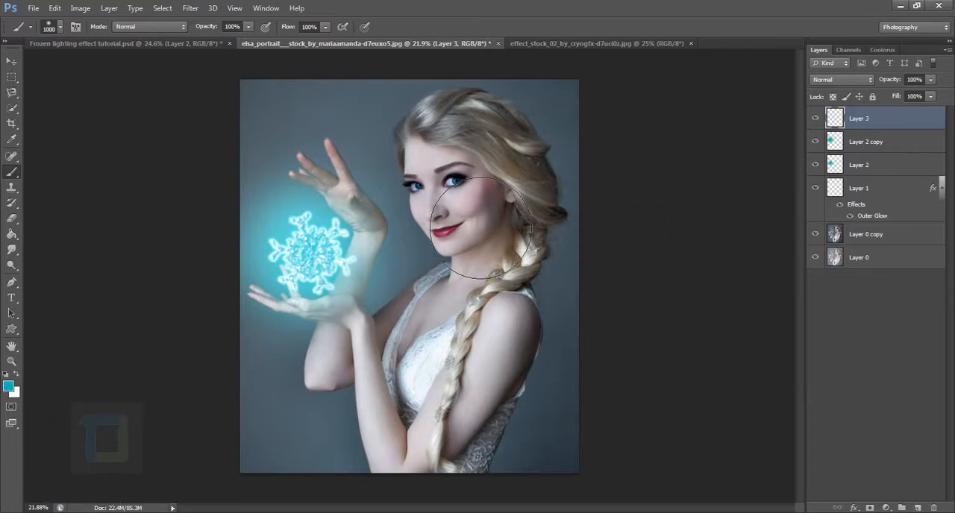
{"action": "key", "text": "bracketleft"}
{"action": "key", "text": "bracketleft"}
{"action": "key", "text": "bracketleft"}
{"action": "key", "text": "bracketleft"}
{"action": "key", "text": "bracketleft"}
{"action": "mouse_move", "coordinate": [447, 164]}
{"action": "left_mouse_down"}
{"action": "mouse_move", "coordinate": [425, 198]}
{"action": "mouse_move", "coordinate": [459, 239]}
{"action": "mouse_move", "coordinate": [458, 195]}
{"action": "left_mouse_up"}
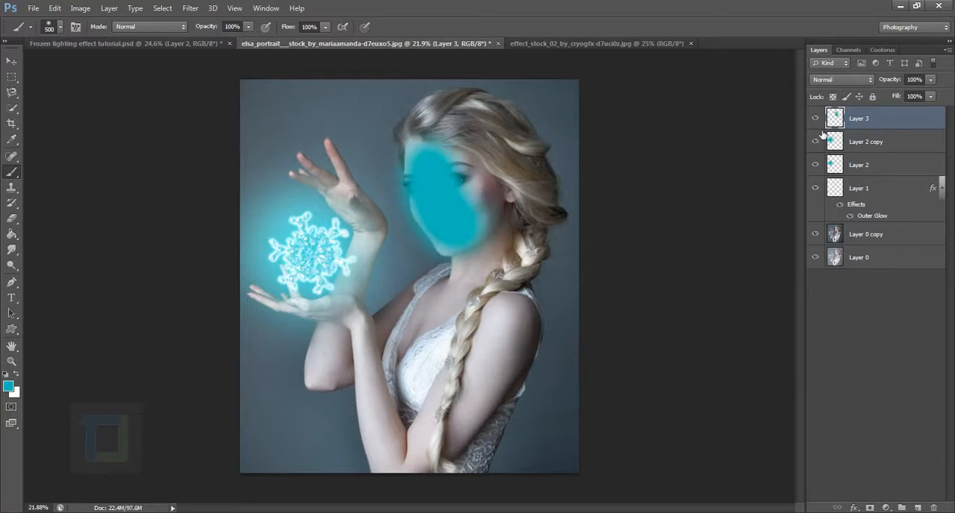
{"action": "left_click", "coordinate": [829, 80]}
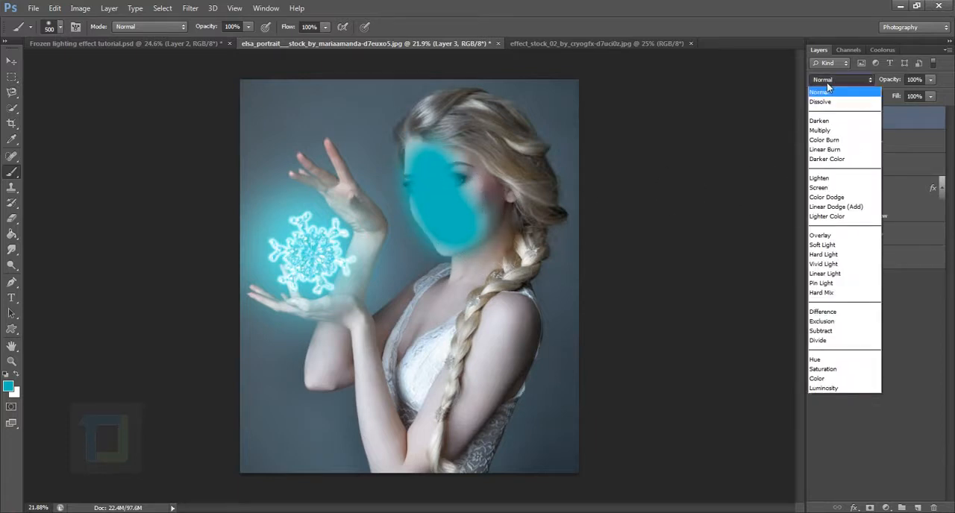
{"action": "left_click", "coordinate": [829, 192]}
Paint the glow colour over the neck, chest, braid and arms on the Screen layer with a soft 300 px brush
{"action": "key", "text": "bracketleft"}
{"action": "key", "text": "bracketleft"}
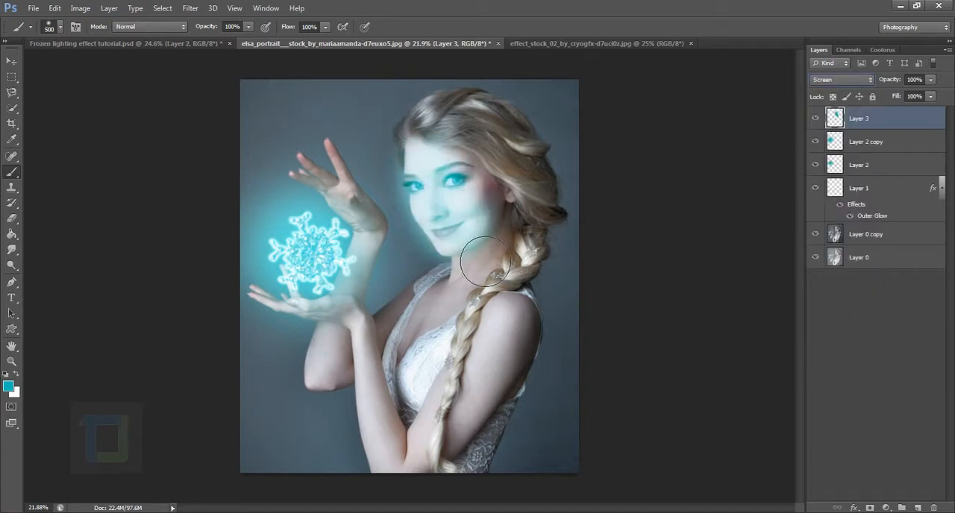
{"action": "mouse_move", "coordinate": [470, 241]}
{"action": "left_mouse_down"}
{"action": "mouse_move", "coordinate": [477, 294]}
{"action": "mouse_move", "coordinate": [435, 341]}
{"action": "mouse_move", "coordinate": [363, 379]}
{"action": "left_mouse_up"}
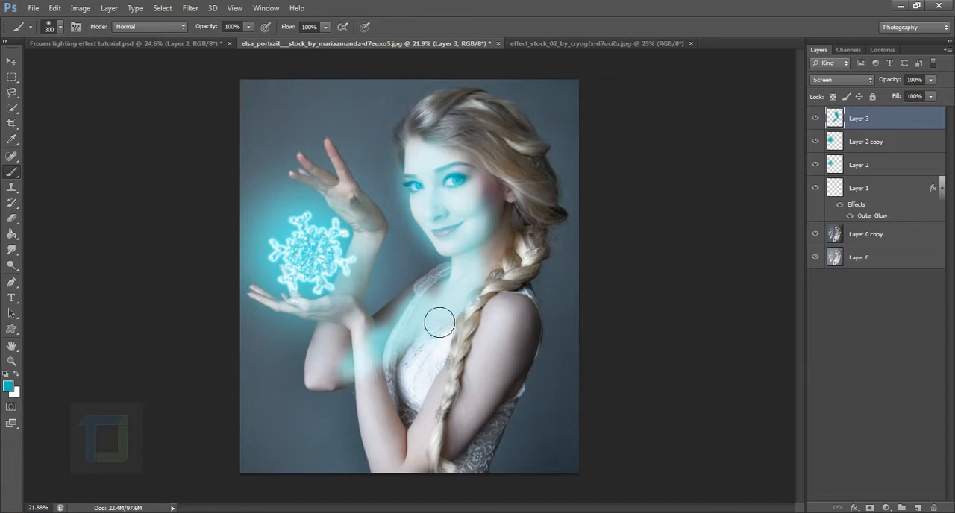
{"action": "key", "text": "ctrl+z"}
{"action": "mouse_move", "coordinate": [441, 299]}
{"action": "left_mouse_down"}
{"action": "mouse_move", "coordinate": [440, 361]}
{"action": "mouse_move", "coordinate": [488, 347]}
{"action": "mouse_move", "coordinate": [440, 447]}
{"action": "left_mouse_up"}
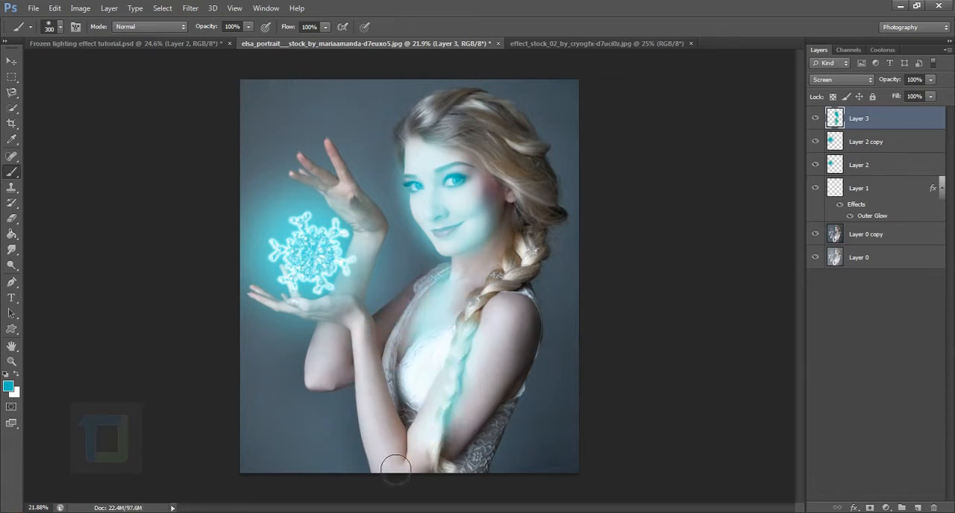
{"action": "mouse_move", "coordinate": [378, 381]}
{"action": "left_mouse_down"}
{"action": "mouse_move", "coordinate": [378, 346]}
{"action": "mouse_move", "coordinate": [332, 384]}
{"action": "mouse_move", "coordinate": [370, 265]}
{"action": "mouse_move", "coordinate": [351, 198]}
{"action": "mouse_move", "coordinate": [387, 235]}
{"action": "mouse_move", "coordinate": [366, 234]}
{"action": "mouse_move", "coordinate": [376, 280]}
{"action": "mouse_move", "coordinate": [341, 224]}
{"action": "mouse_move", "coordinate": [346, 195]}
{"action": "mouse_move", "coordinate": [219, 96]}
{"action": "left_mouse_up"}
Paint the glow colour along the fingers of the raised hand with small brushes of 80 and 60 px
{"action": "scroll", "coordinate": [360, 210], "scroll_direction": "up", "scroll_amount": 10}
{"action": "key", "text": "bracketleft"}
{"action": "key", "text": "bracketleft"}
{"action": "key", "text": "bracketleft"}
{"action": "key", "text": "bracketleft"}
{"action": "key", "text": "bracketleft"}
{"action": "key", "text": "bracketleft"}
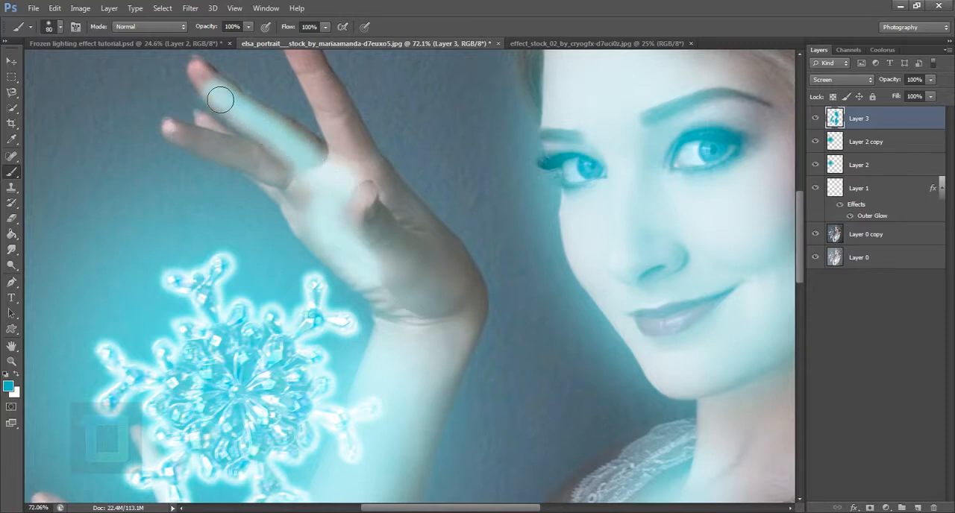
{"action": "key", "text": "bracketleft"}
{"action": "mouse_move", "coordinate": [290, 186]}
{"action": "left_mouse_down"}
{"action": "mouse_move", "coordinate": [234, 162]}
{"action": "mouse_move", "coordinate": [277, 153]}
{"action": "left_mouse_up"}
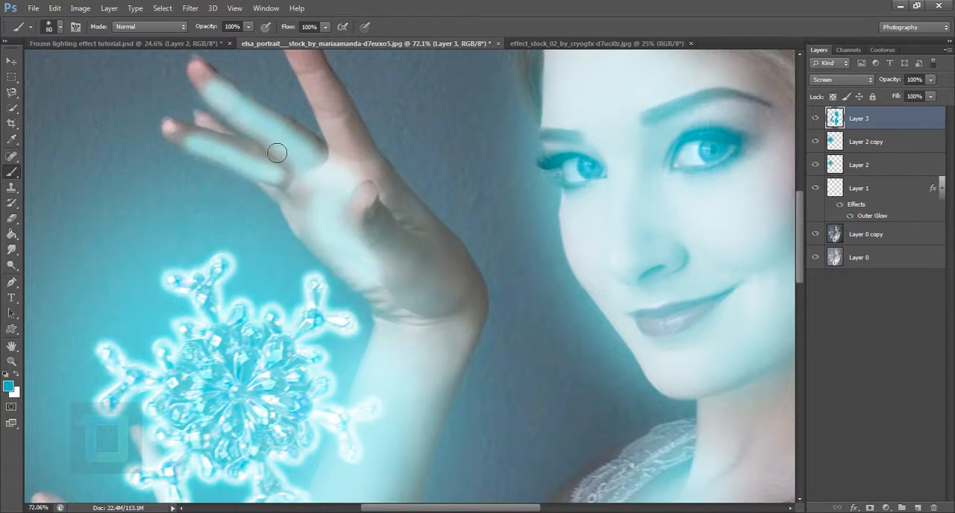
{"action": "mouse_move", "coordinate": [361, 153]}
{"action": "left_mouse_down"}
{"action": "mouse_move", "coordinate": [376, 198]}
{"action": "mouse_move", "coordinate": [324, 103]}
{"action": "left_mouse_up"}
{"action": "mouse_move", "coordinate": [367, 214]}
{"action": "left_mouse_down"}
{"action": "mouse_move", "coordinate": [368, 169]}
{"action": "mouse_move", "coordinate": [366, 218]}
{"action": "left_mouse_up"}
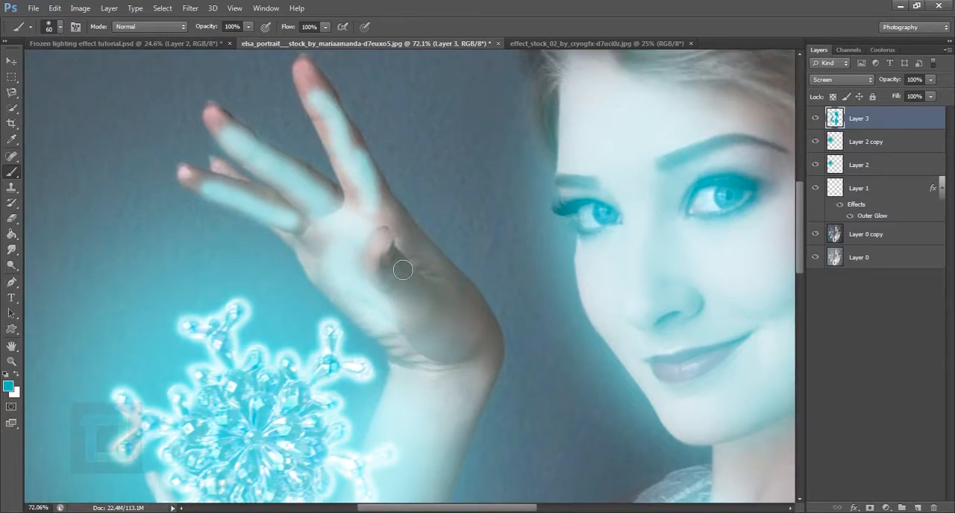
Paint the glow colour across the palm of the raised hand down towards the wrist with a 100 px brush
{"action": "scroll", "coordinate": [400, 270], "scroll_direction": "down", "scroll_amount": 3}
{"action": "key", "text": "]"}
{"action": "key", "text": "]"}
{"action": "key", "text": "]"}
{"action": "key", "text": "]"}
{"action": "left_click_drag", "start_coordinate": [385, 251], "coordinate": [426, 335]}
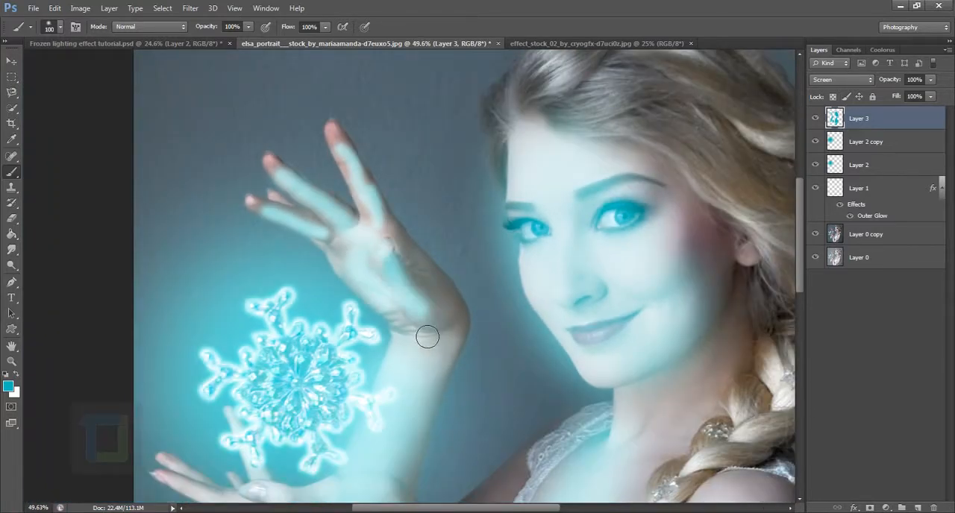
Lower the opacity of the painted skin glow, Layer 3, to 17%
{"action": "scroll", "coordinate": [422, 333], "scroll_direction": "down", "scroll_amount": 5}
{"action": "scroll", "coordinate": [418, 329], "scroll_direction": "down", "scroll_amount": 1}
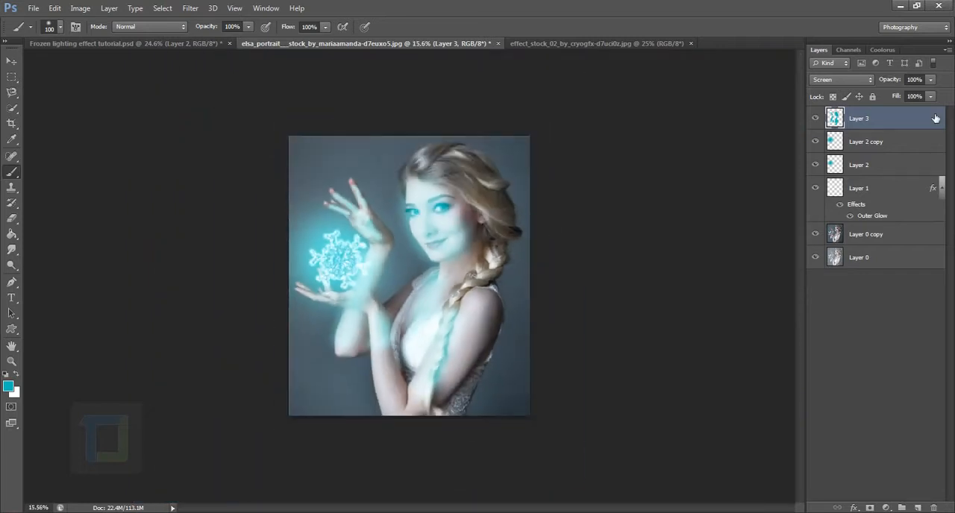
{"action": "left_click", "coordinate": [929, 80]}
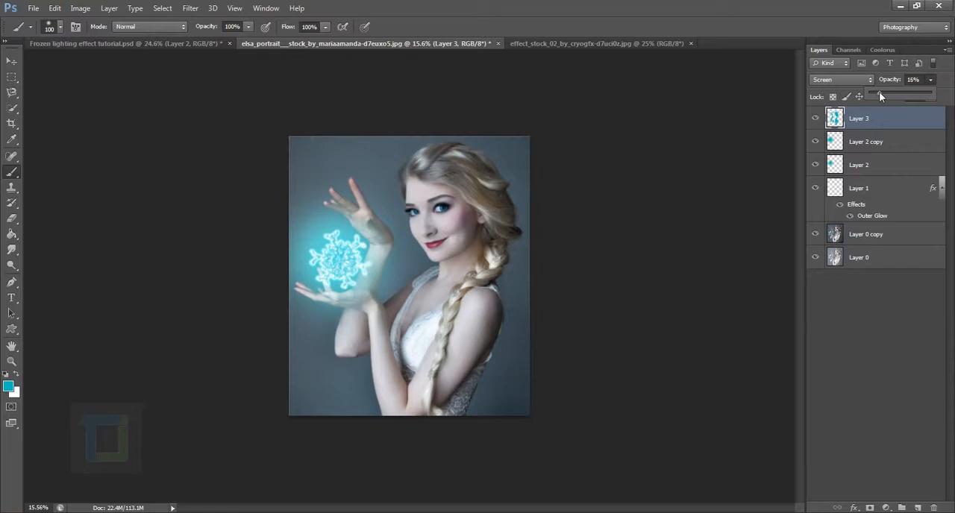
{"action": "left_click_drag", "start_coordinate": [884, 92], "coordinate": [880, 92]}
{"action": "left_click", "coordinate": [801, 124]}
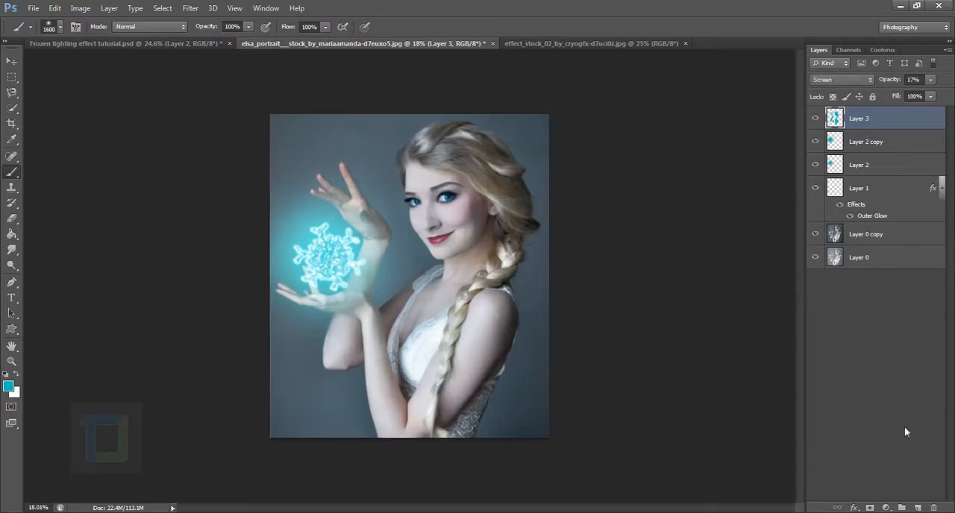
Add a Curves adjustment above all layers with an RGB point at input 152, output 96, and compare the image with and without it
{"action": "left_click", "coordinate": [886, 508]}
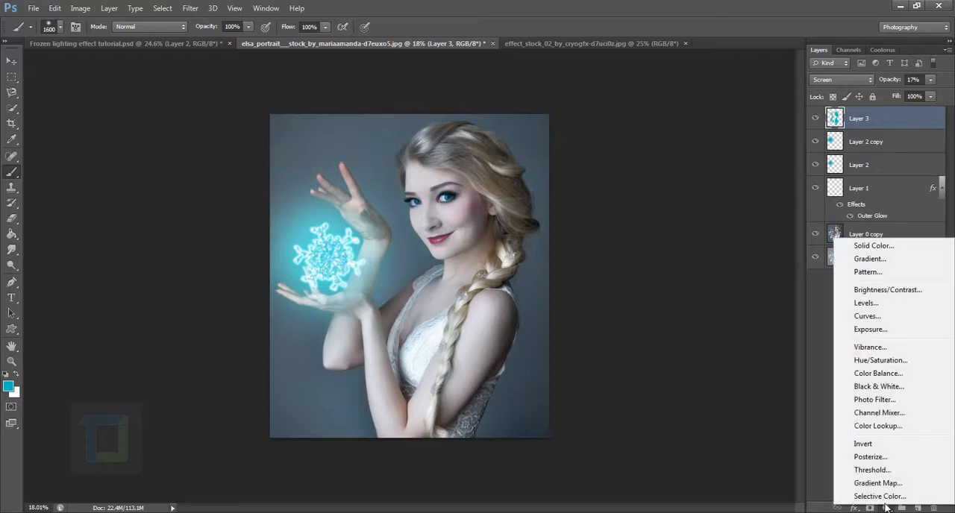
{"action": "left_click", "coordinate": [878, 316]}
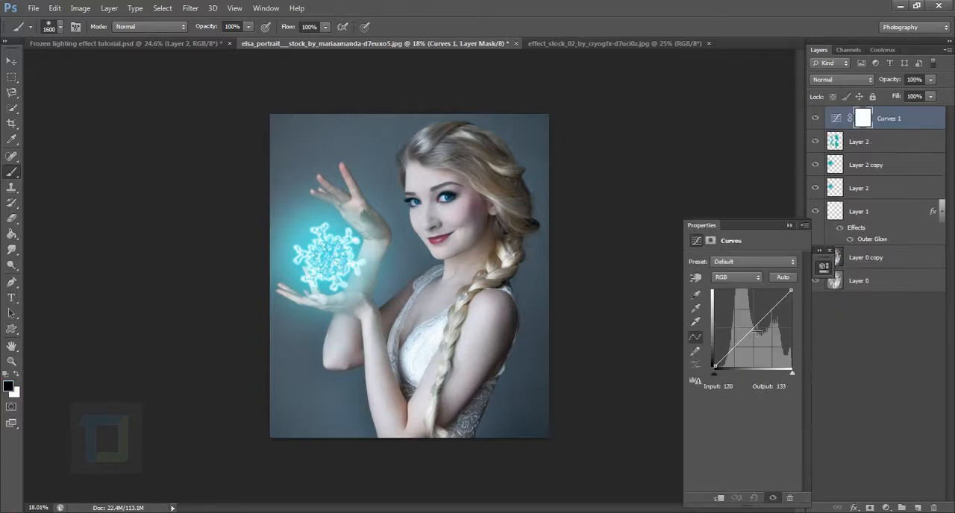
{"action": "left_click_drag", "start_coordinate": [757, 339], "coordinate": [763, 340]}
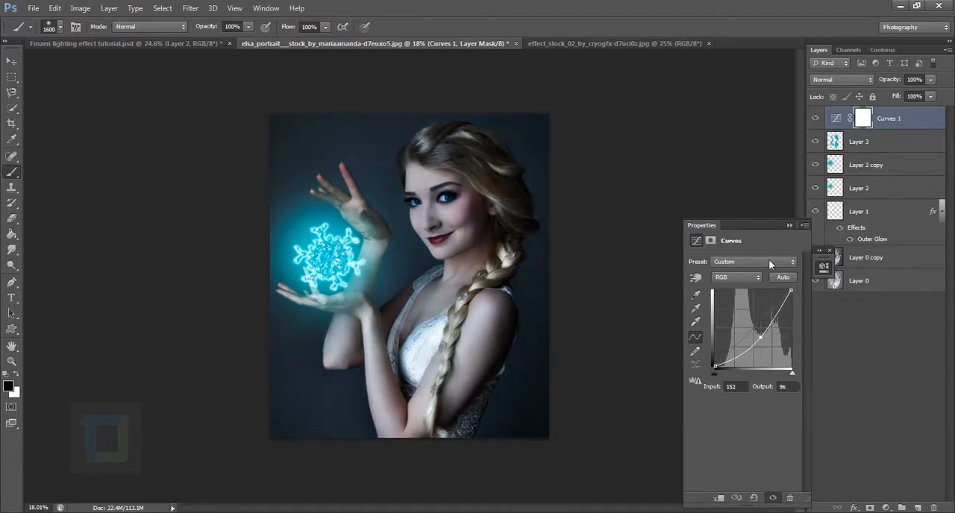
{"action": "left_click", "coordinate": [788, 225]}
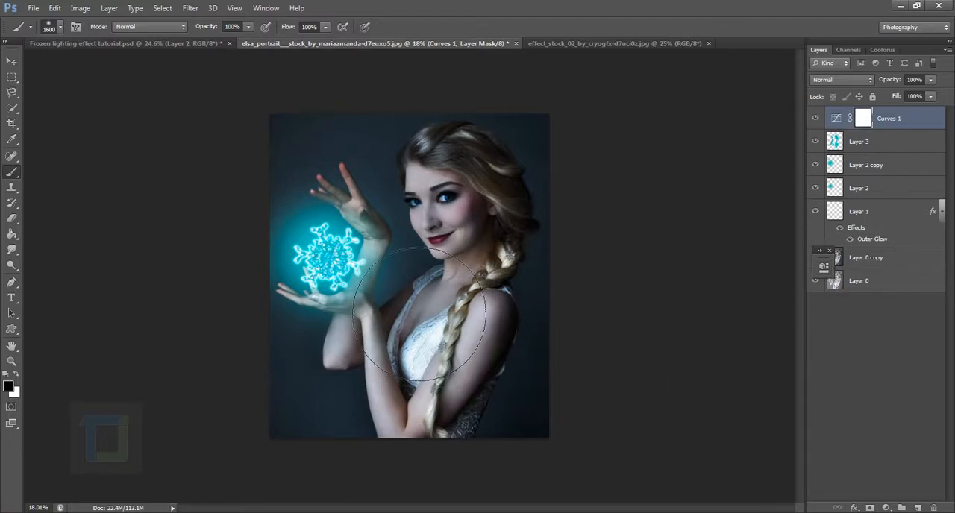
{"action": "left_click", "coordinate": [815, 118]}
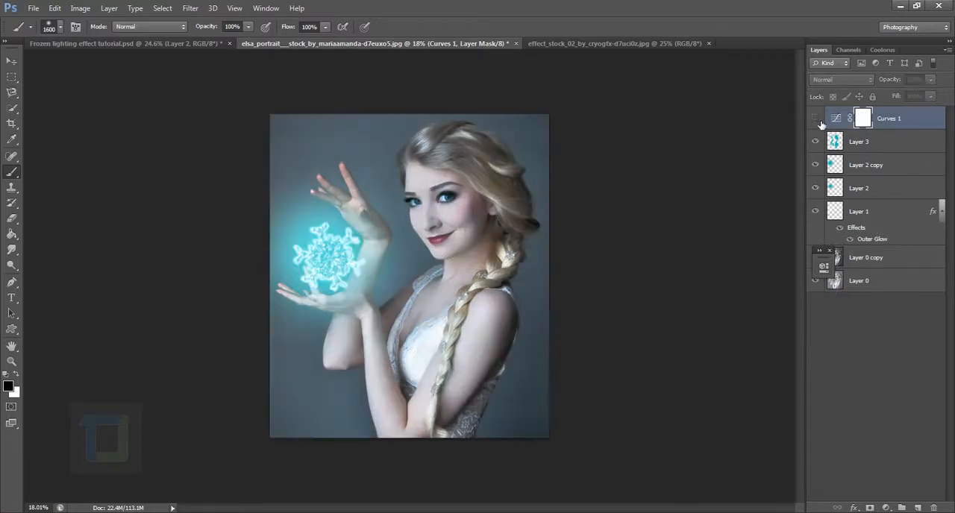
{"action": "left_click", "coordinate": [816, 118]}
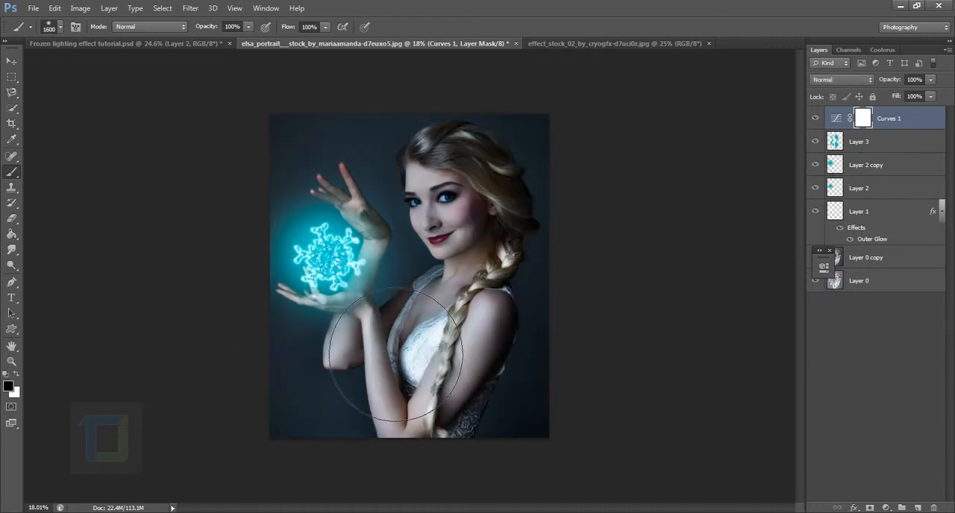
Mask the Curves darkening off the snowflake with one black dab of a soft 1600 px brush and compare the result
{"action": "left_click", "coordinate": [329, 263]}
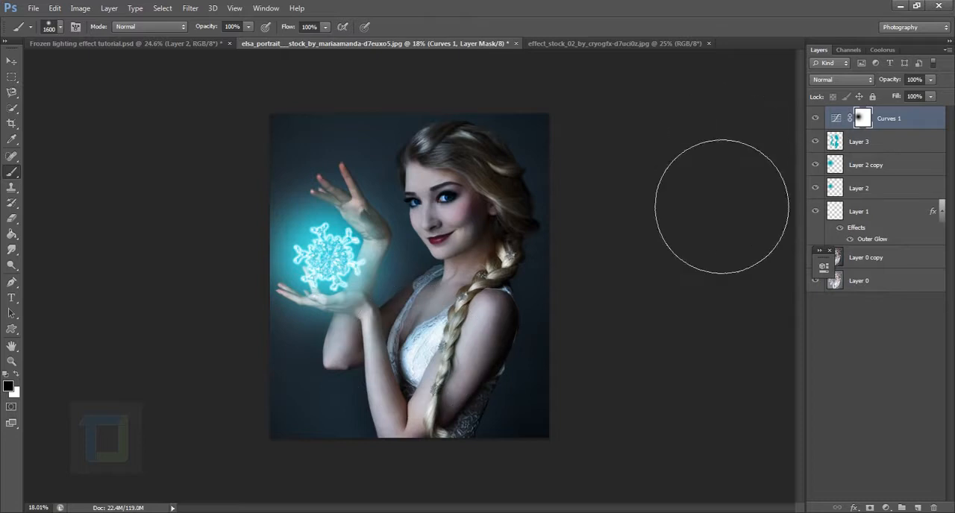
{"action": "left_click", "coordinate": [820, 119]}
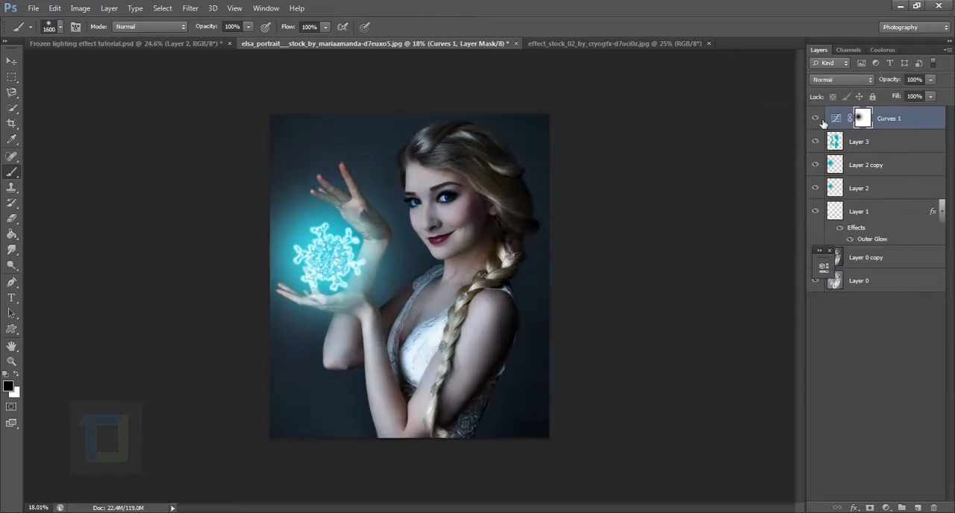
{"action": "left_click", "coordinate": [822, 120]}
{"action": "left_click", "coordinate": [822, 121]}
Lower the opacity of the snowflake layer, Layer 1, and compare the image with and without it
{"action": "left_click", "coordinate": [884, 205]}
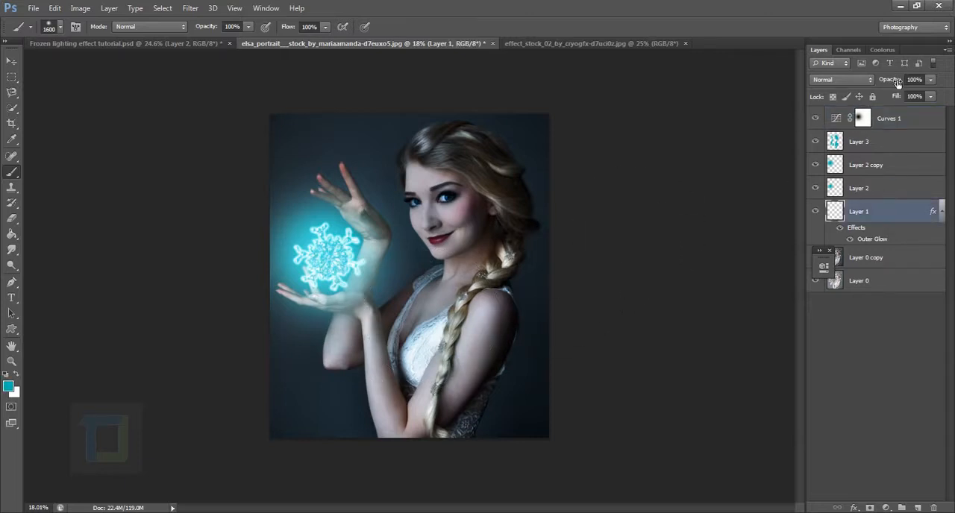
{"action": "left_click_drag", "start_coordinate": [897, 82], "coordinate": [877, 83]}
{"action": "left_click", "coordinate": [817, 212]}
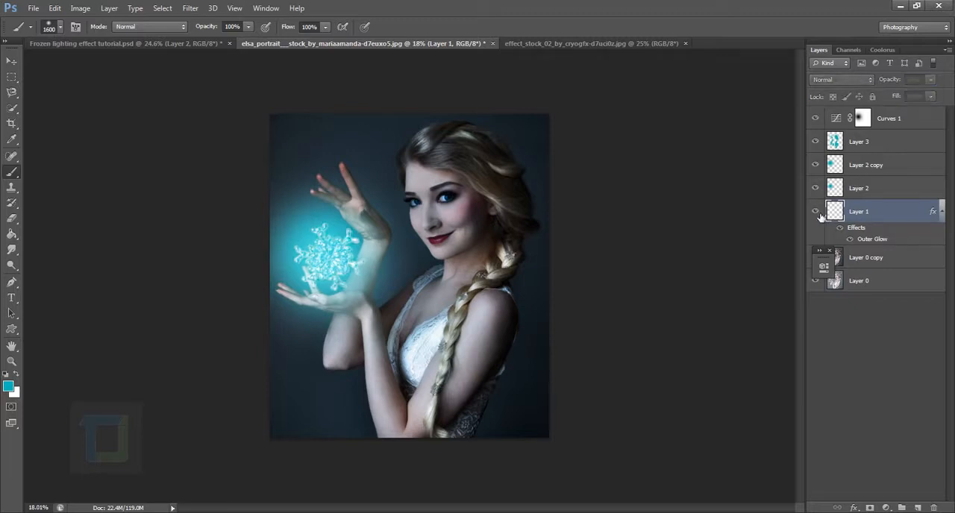
{"action": "left_click", "coordinate": [817, 212]}
{"action": "left_click", "coordinate": [818, 214]}
{"action": "left_click", "coordinate": [817, 213]}
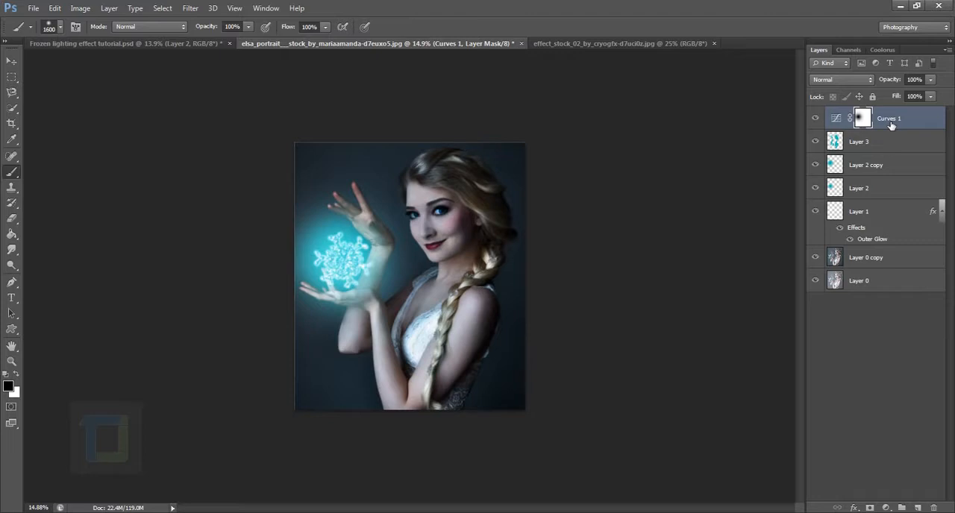
Raise the Red channel's black point in the Curves adjustment to an input of about 10 and compare with and without the adjustment
{"action": "double_click", "coordinate": [840, 120]}
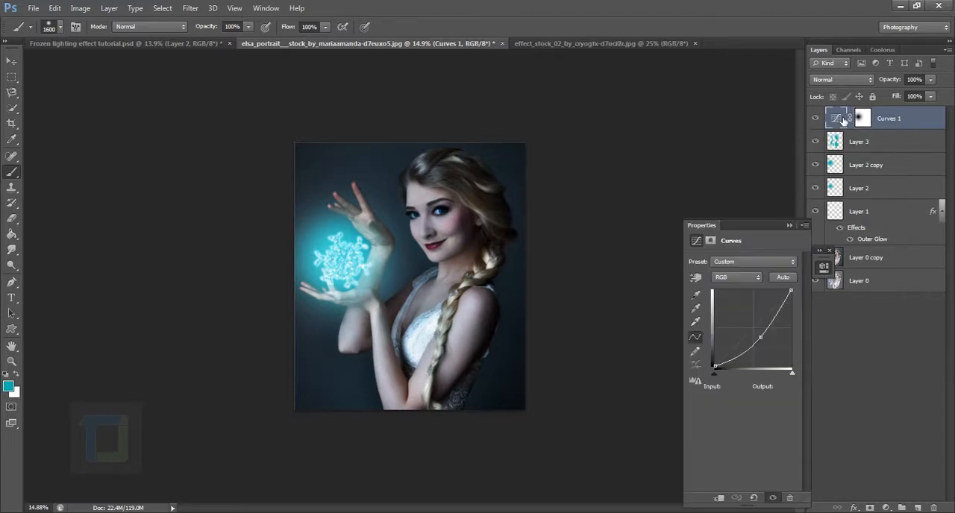
{"action": "left_click", "coordinate": [730, 276]}
{"action": "left_click", "coordinate": [731, 299]}
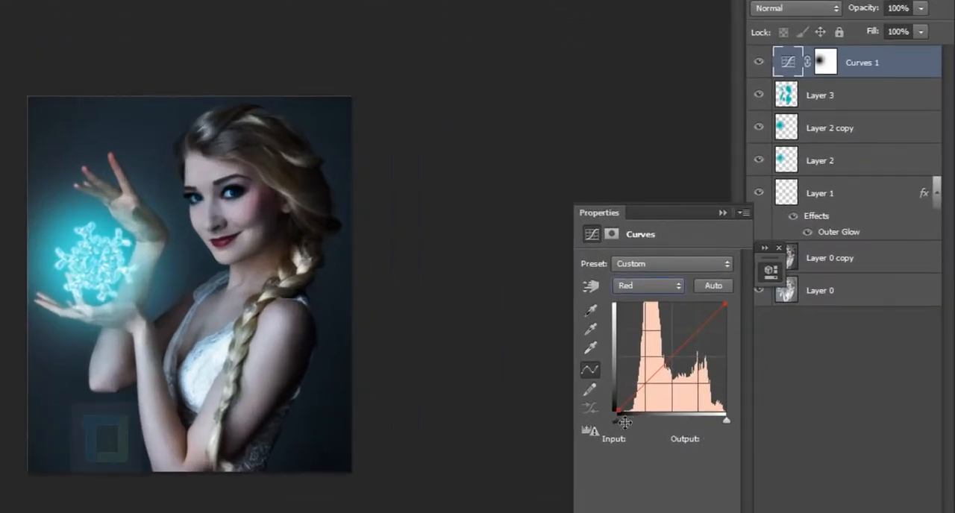
{"action": "left_click_drag", "start_coordinate": [626, 417], "coordinate": [629, 420]}
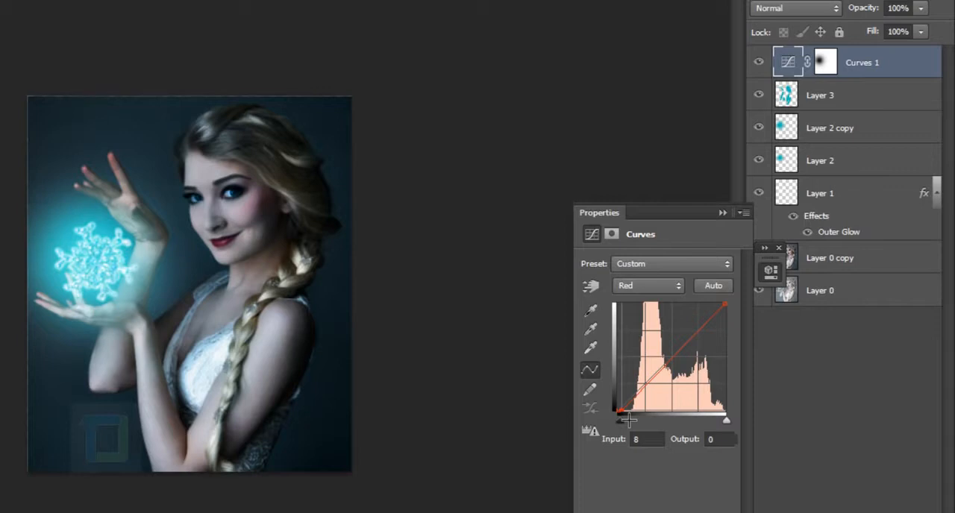
{"action": "left_click_drag", "start_coordinate": [629, 419], "coordinate": [631, 421]}
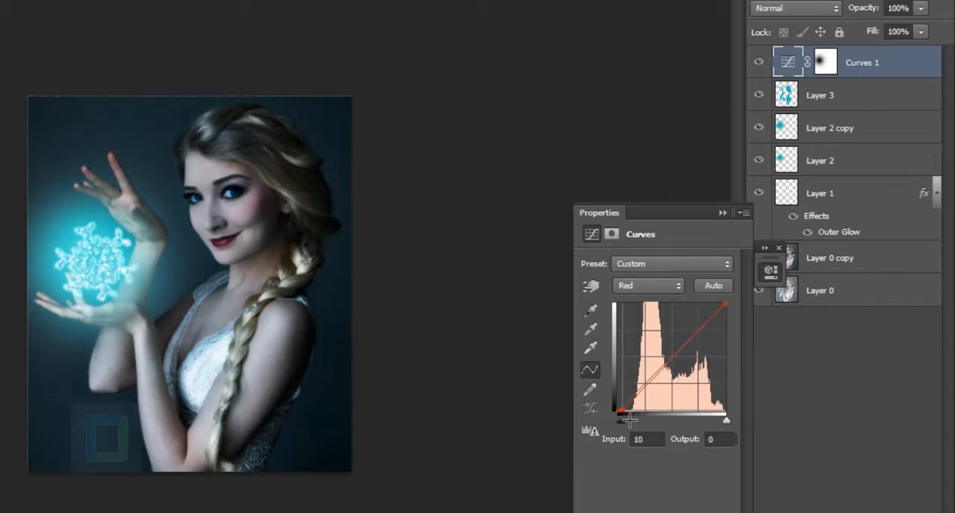
{"action": "left_click", "coordinate": [765, 62]}
{"action": "left_click", "coordinate": [764, 63]}
{"action": "left_click_drag", "start_coordinate": [629, 420], "coordinate": [631, 420]}
{"action": "left_click", "coordinate": [769, 67]}
{"action": "left_click", "coordinate": [769, 67]}
{"action": "left_click", "coordinate": [723, 212]}
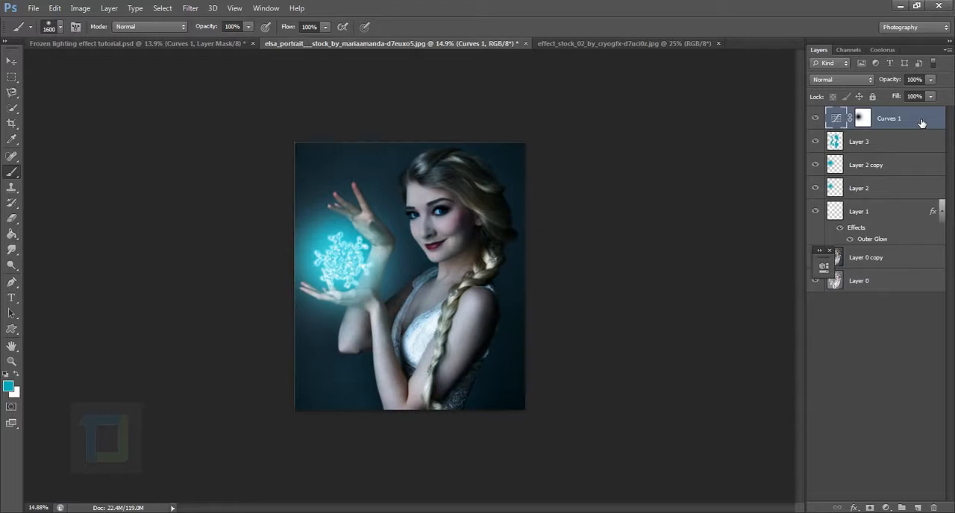
Duplicate the Curves adjustment and move the copy's RGB curve point to input 136, output 104
{"action": "key", "text": "ctrl+j"}
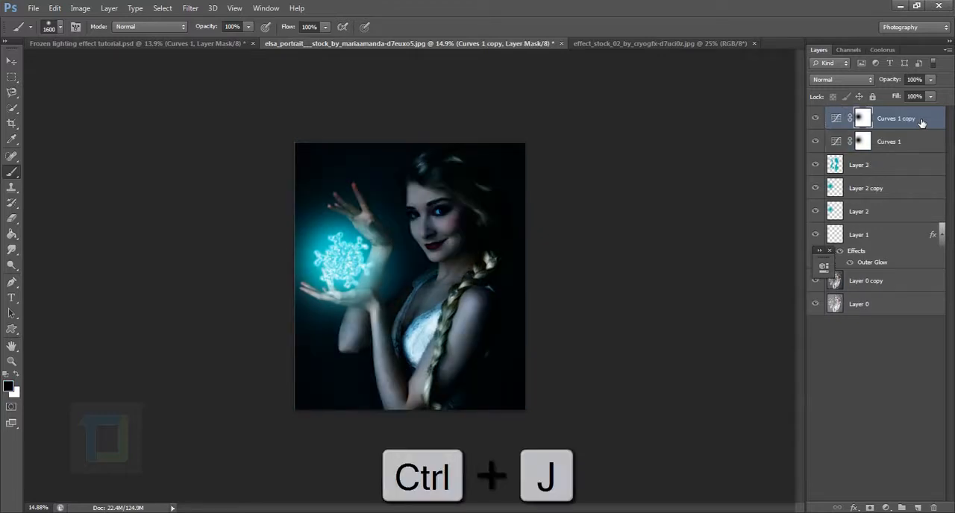
{"action": "double_click", "coordinate": [836, 118]}
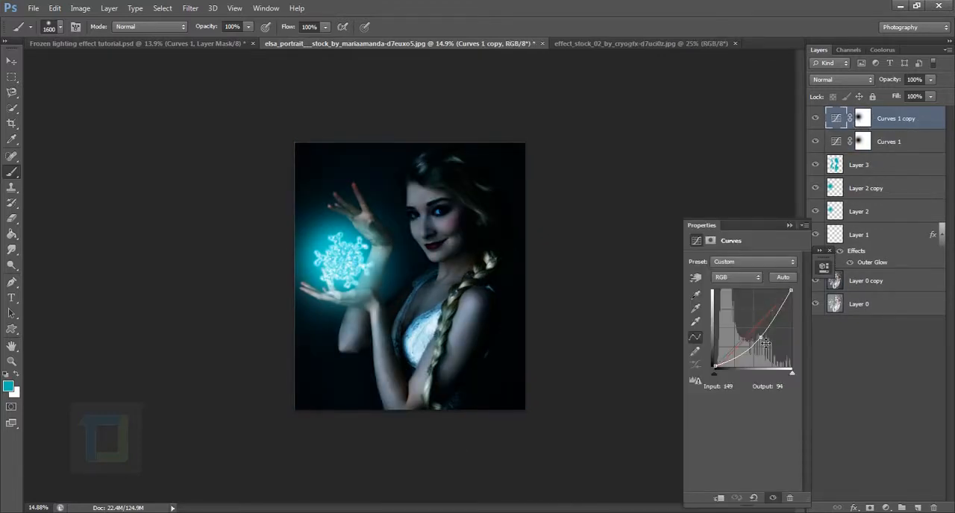
{"action": "left_click_drag", "start_coordinate": [760, 340], "coordinate": [756, 335]}
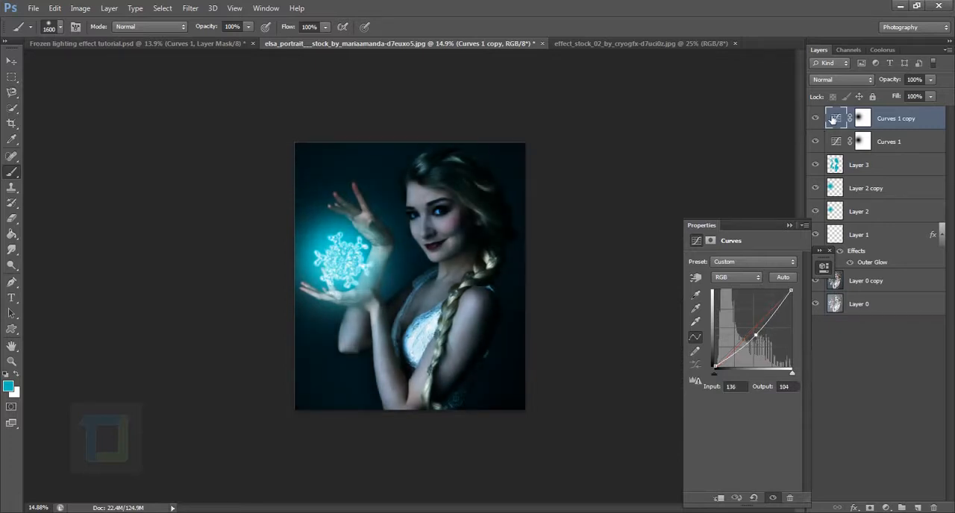
{"action": "left_click", "coordinate": [816, 121]}
Compare the image with and without the Screen glow, Layer 2 copy, and enlarge that glow with Free Transform
{"action": "left_click", "coordinate": [895, 191]}
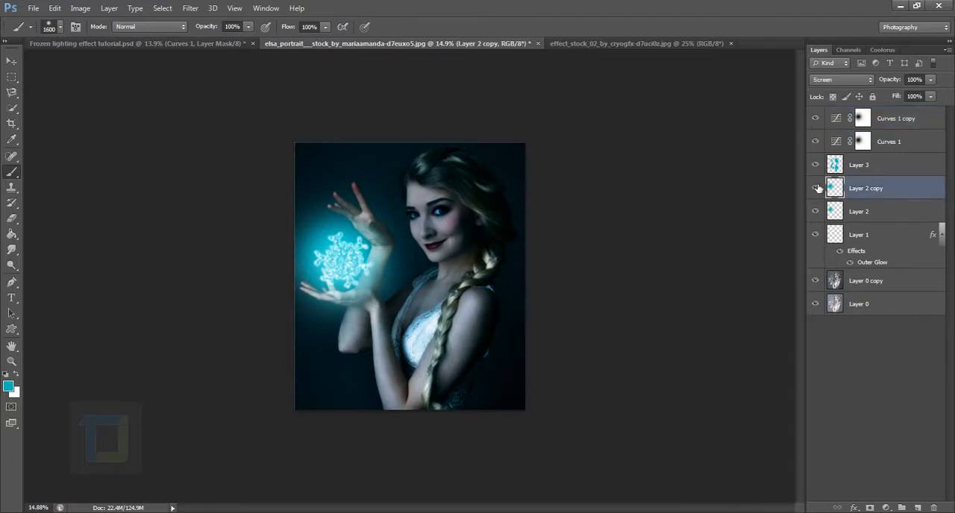
{"action": "left_click", "coordinate": [816, 189]}
{"action": "left_click", "coordinate": [816, 189]}
{"action": "key", "text": "ctrl+t"}
{"action": "left_click_drag", "start_coordinate": [429, 351], "coordinate": [440, 363]}
{"action": "left_click_drag", "start_coordinate": [407, 307], "coordinate": [413, 311]}
{"action": "left_click_drag", "start_coordinate": [446, 161], "coordinate": [452, 157]}
{"action": "key", "text": "Return"}
{"action": "key", "text": "b"}
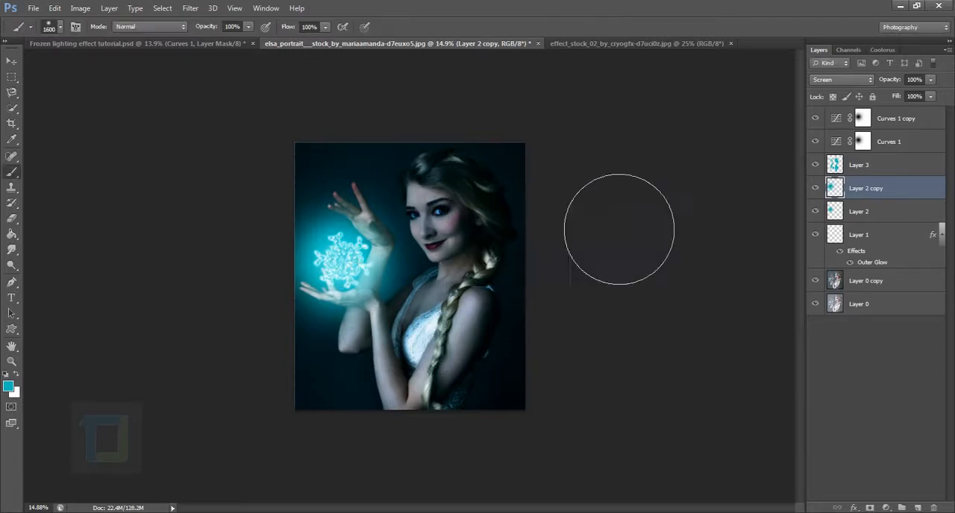
Copy the entire snow particle stock image and paste it into the portrait document above the Curves 1 copy layer
{"action": "left_click", "coordinate": [859, 213]}
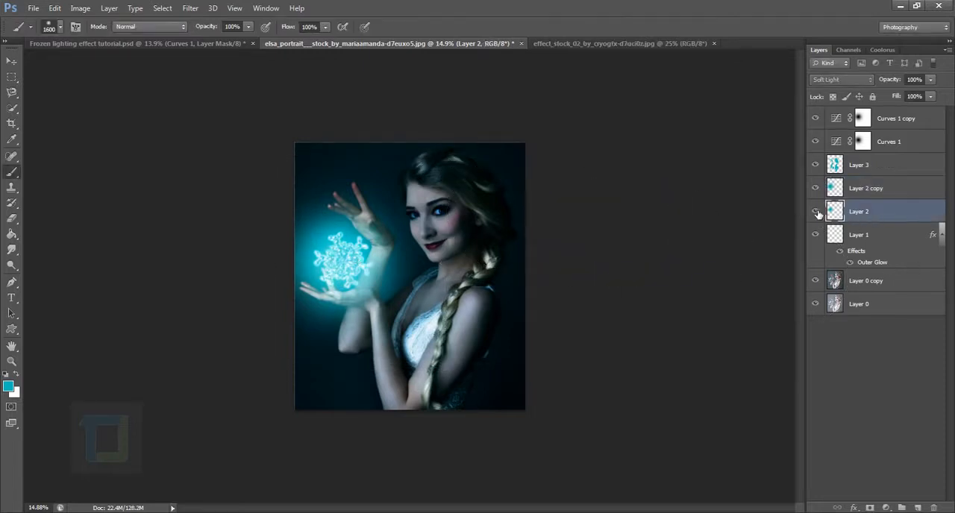
{"action": "left_click", "coordinate": [884, 120]}
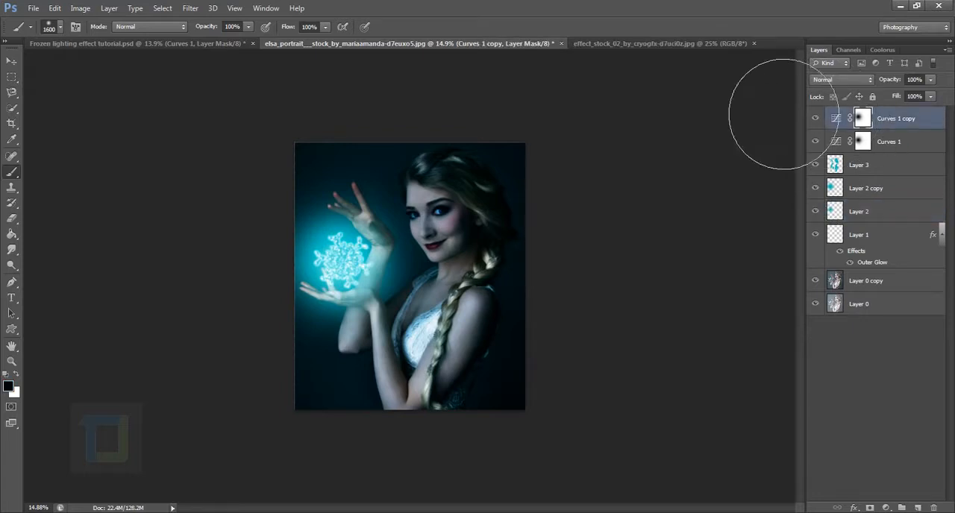
{"action": "left_click", "coordinate": [670, 42]}
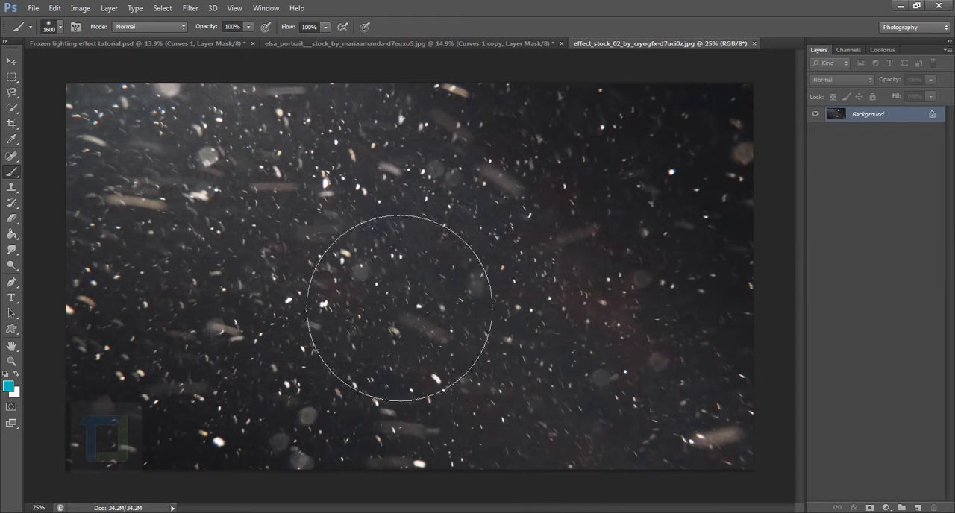
{"action": "scroll", "coordinate": [436, 313], "scroll_direction": "down", "scroll_amount": 2}
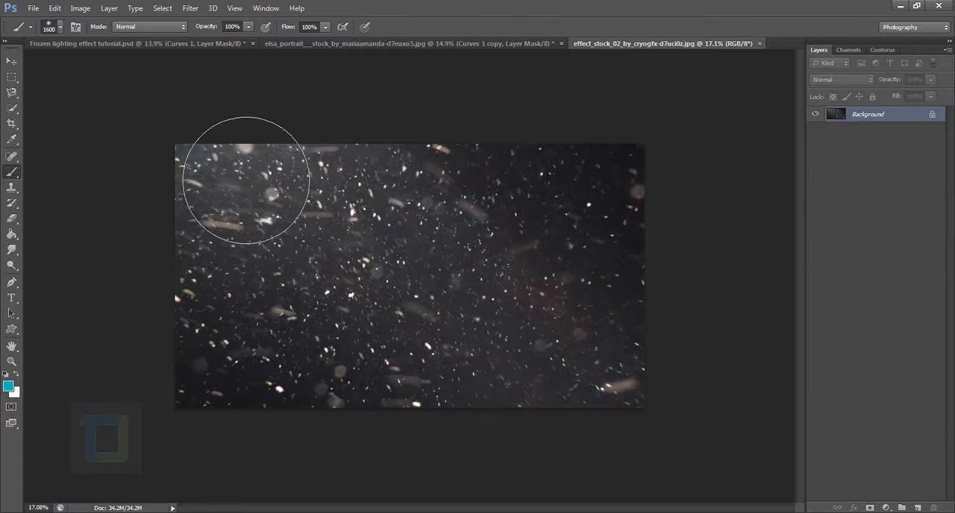
{"action": "key", "text": "ctrl+a"}
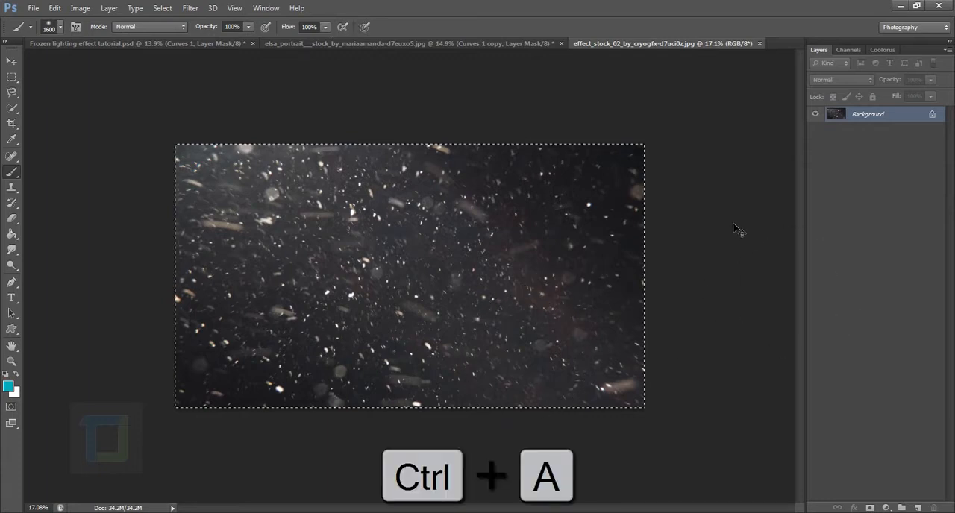
{"action": "key", "text": "ctrl+c"}
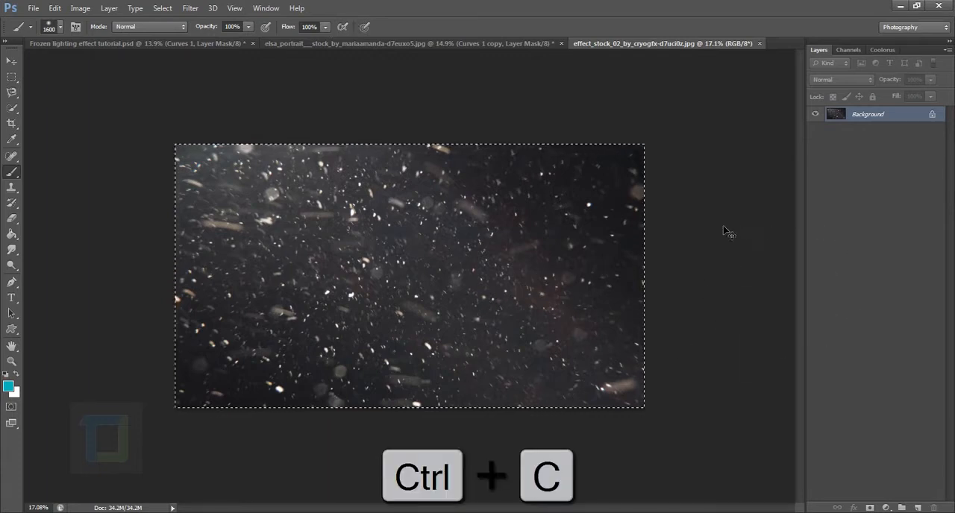
{"action": "left_click", "coordinate": [463, 45]}
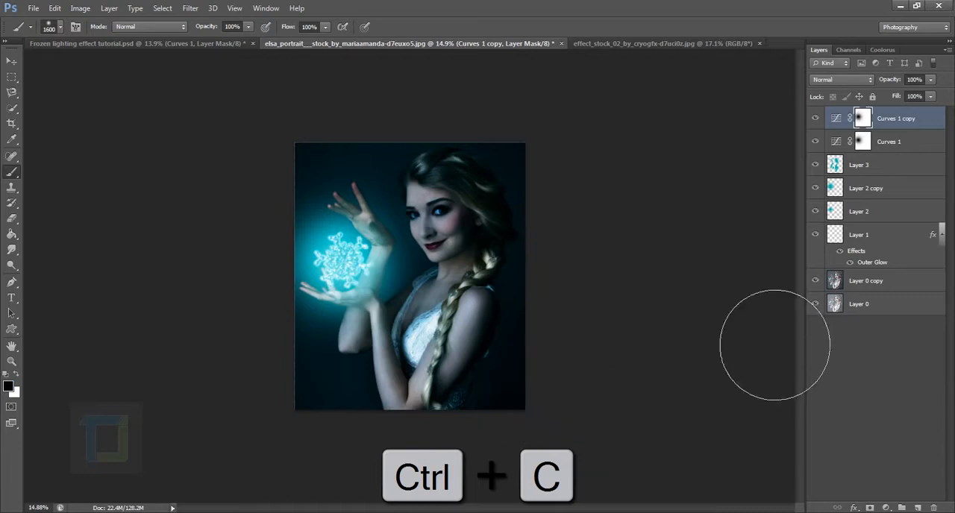
{"action": "key", "text": "ctrl+v"}
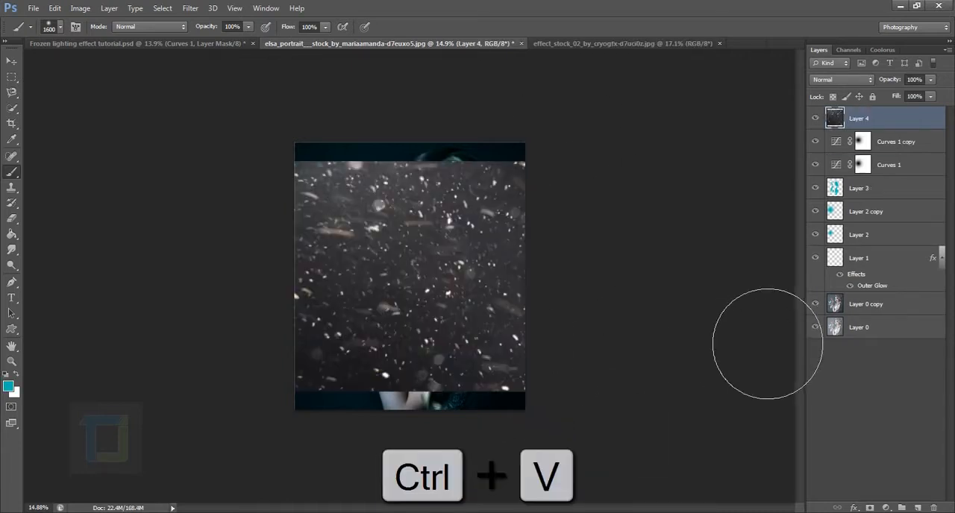
Scale the pasted snow layer down proportionally to fit within the portrait's width and centre it over the figure
{"action": "key", "text": "ctrl+t"}
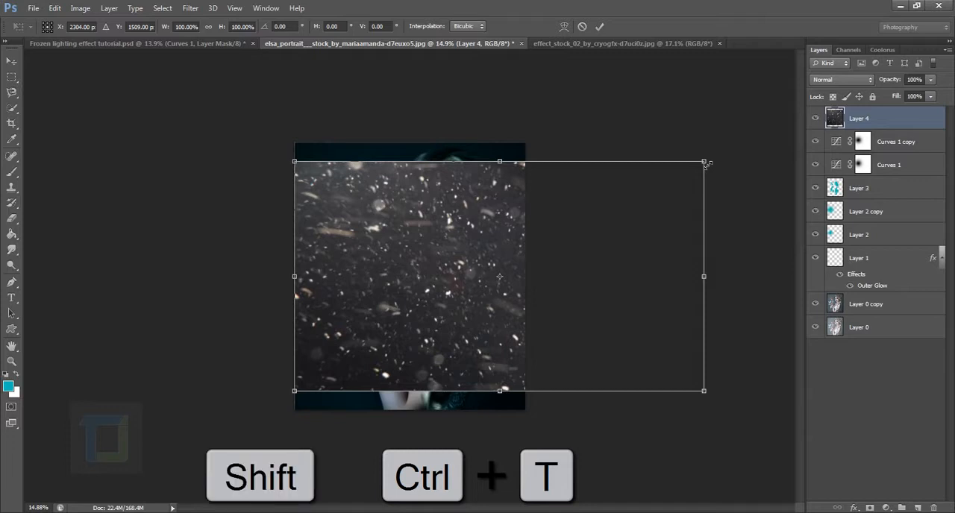
{"action": "left_click_drag", "start_coordinate": [708, 163], "coordinate": [484, 284]}
{"action": "left_click_drag", "start_coordinate": [417, 348], "coordinate": [440, 288]}
{"action": "key", "text": "Return"}
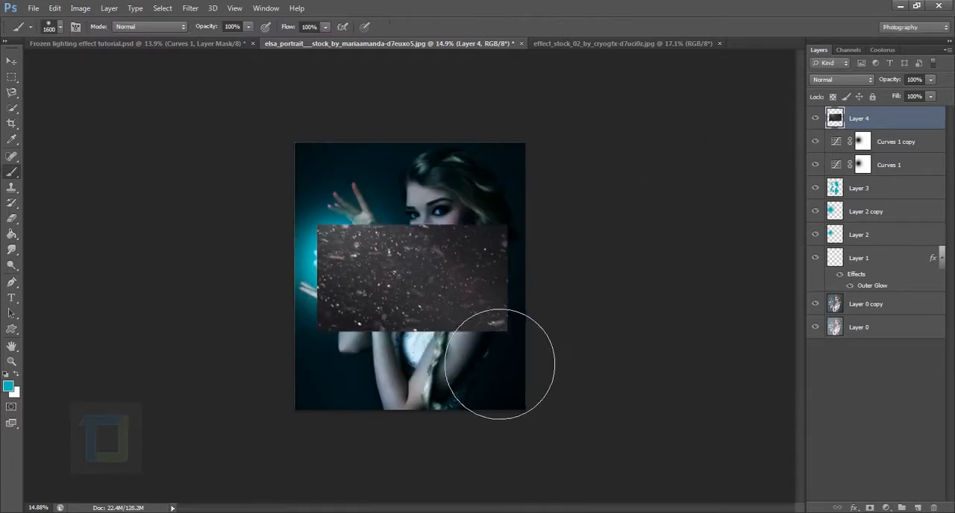
Set the snow layer's blend mode to Screen
{"action": "scroll", "coordinate": [530, 393], "scroll_direction": "up", "scroll_amount": 4}
{"action": "left_click", "coordinate": [839, 78]}
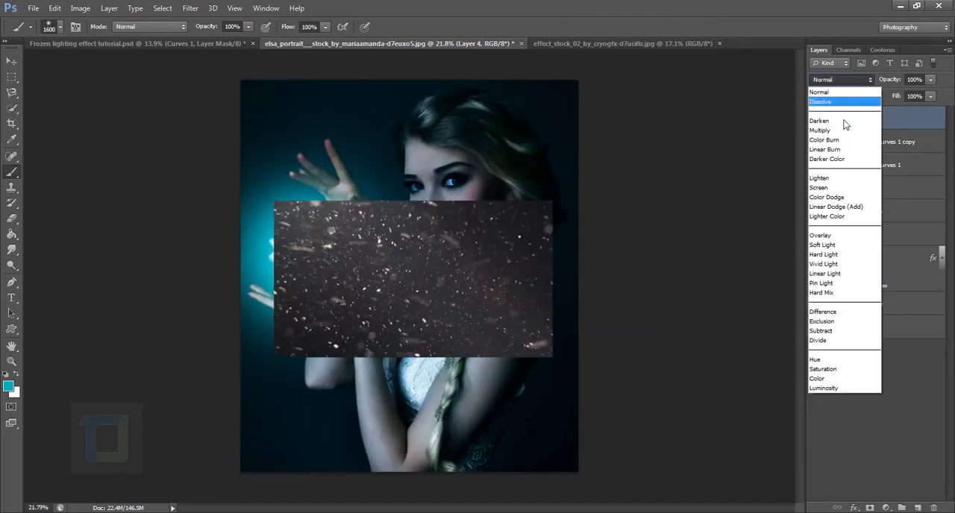
{"action": "left_click", "coordinate": [834, 188]}
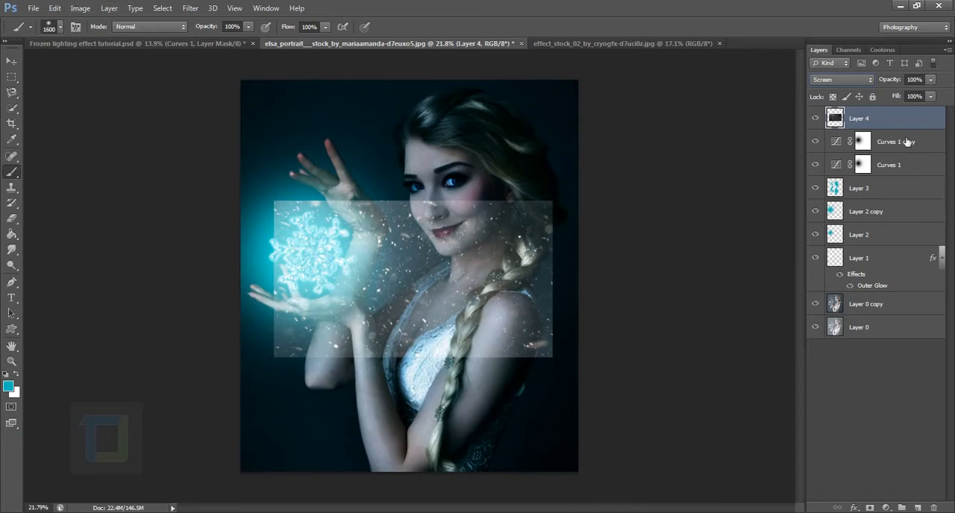
Apply a Levels adjustment to the snow layer with midtones at about 0.33 and the white input at about 238
{"action": "left_click", "coordinate": [80, 7]}
{"action": "mouse_move", "coordinate": [124, 42]}
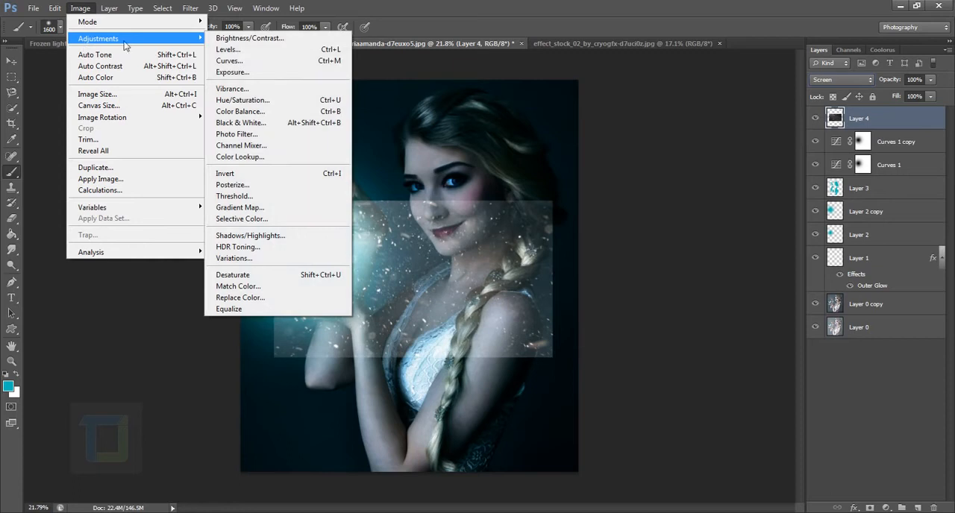
{"action": "left_click", "coordinate": [254, 51]}
{"action": "left_click_drag", "start_coordinate": [683, 349], "coordinate": [730, 350]}
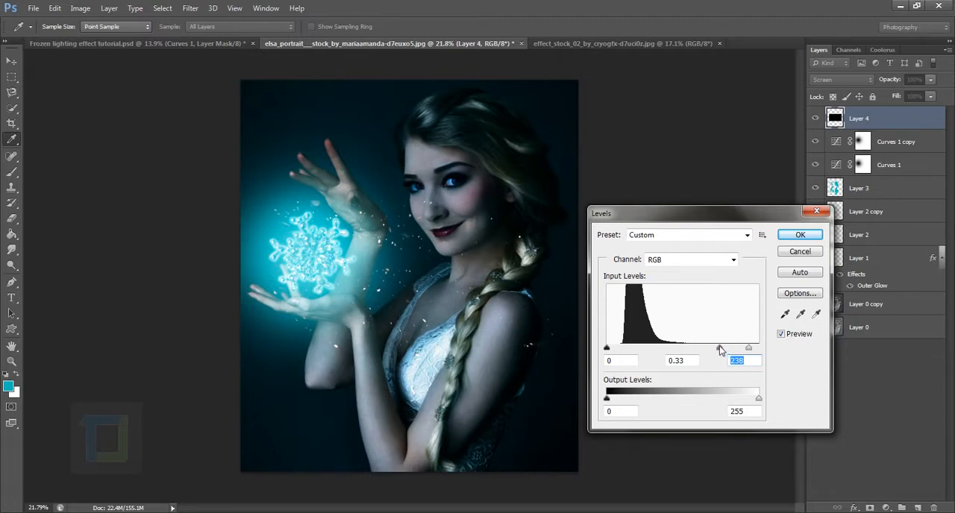
{"action": "left_click", "coordinate": [722, 348]}
{"action": "left_click", "coordinate": [813, 234]}
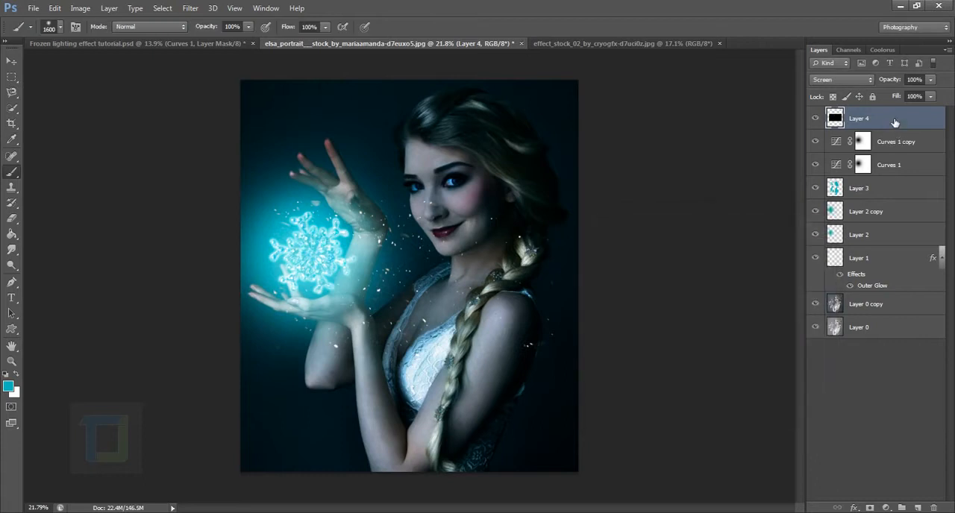
Free Transform the snow layer to about 62% scale and 117° rotation, positioning it over the glowing snowflake between the hands
{"action": "key", "text": "ctrl+t"}
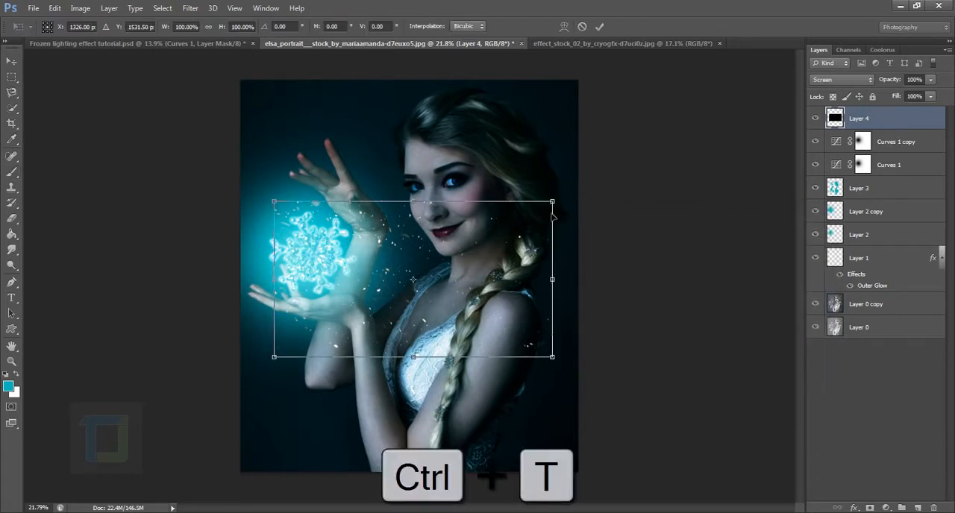
{"action": "left_click_drag", "start_coordinate": [537, 215], "coordinate": [452, 263]}
{"action": "left_click_drag", "start_coordinate": [494, 194], "coordinate": [528, 372]}
{"action": "left_click_drag", "start_coordinate": [426, 345], "coordinate": [364, 305]}
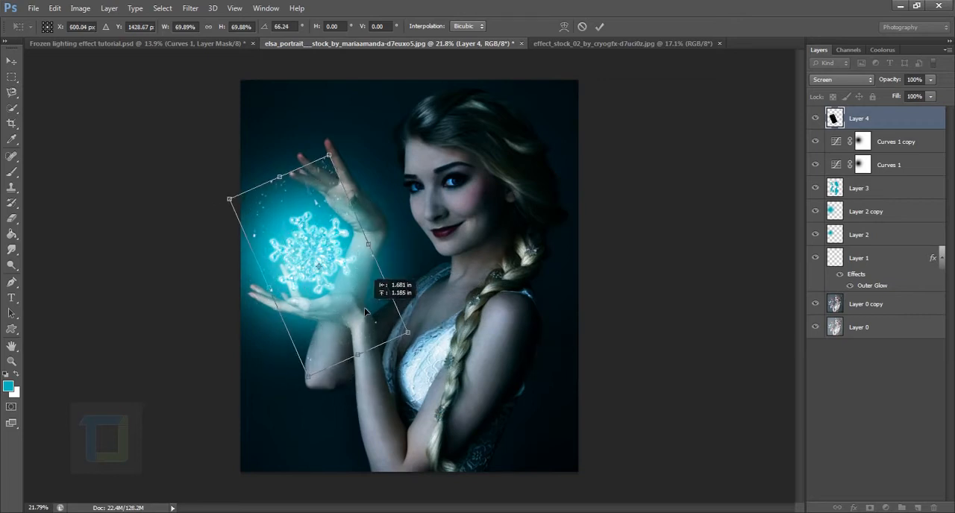
{"action": "left_click_drag", "start_coordinate": [373, 149], "coordinate": [453, 224]}
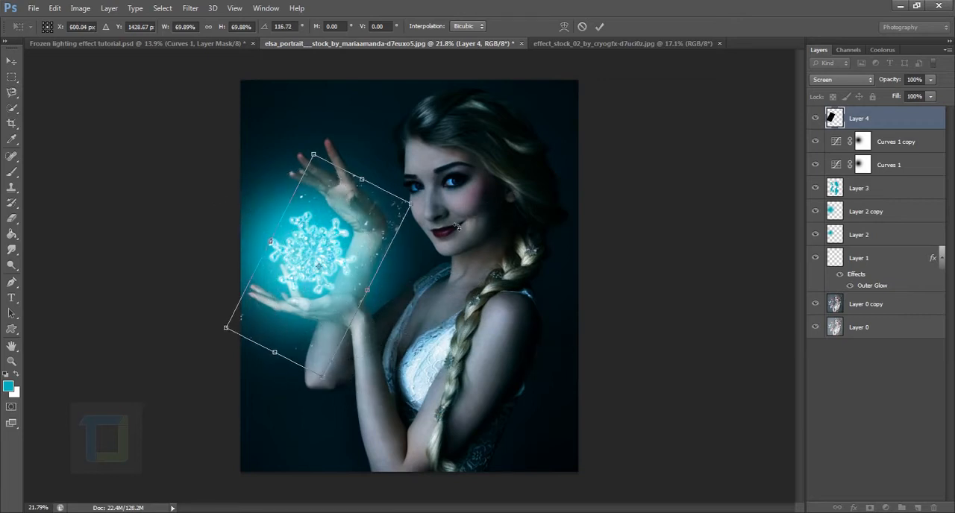
{"action": "left_click_drag", "start_coordinate": [359, 242], "coordinate": [352, 226]}
{"action": "left_click_drag", "start_coordinate": [406, 191], "coordinate": [370, 218]}
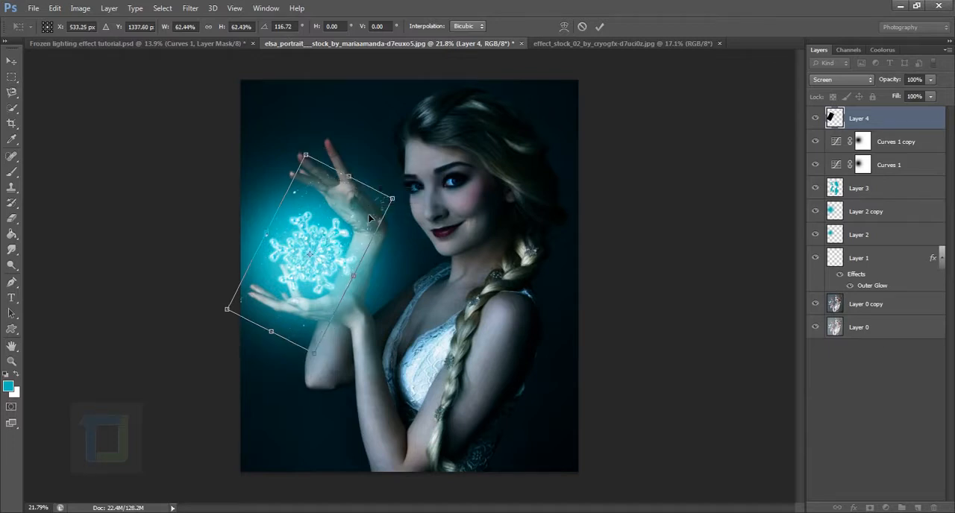
{"action": "key", "text": "Return"}
Add a layer mask to Layer 4 and paint black with a soft 500 px brush over stray particles beside the raised wrist and near the elbow
{"action": "scroll", "coordinate": [511, 419], "scroll_direction": "up", "scroll_amount": 3}
{"action": "scroll", "coordinate": [597, 366], "scroll_direction": "down", "scroll_amount": 2}
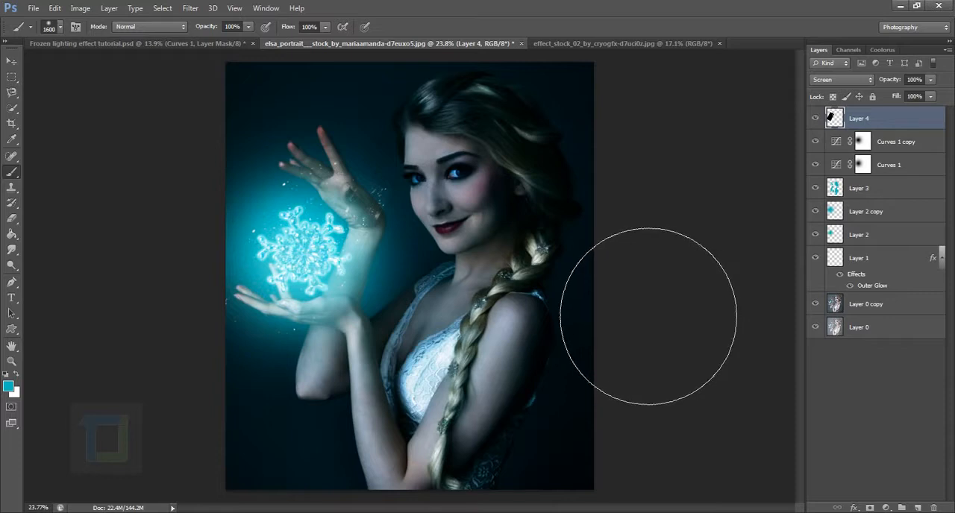
{"action": "key", "text": "bracketleft"}
{"action": "key", "text": "bracketleft"}
{"action": "key", "text": "bracketleft"}
{"action": "key", "text": "bracketleft"}
{"action": "key", "text": "bracketleft"}
{"action": "key", "text": "bracketleft"}
{"action": "key", "text": "bracketleft"}
{"action": "key", "text": "bracketleft"}
{"action": "key", "text": "bracketleft"}
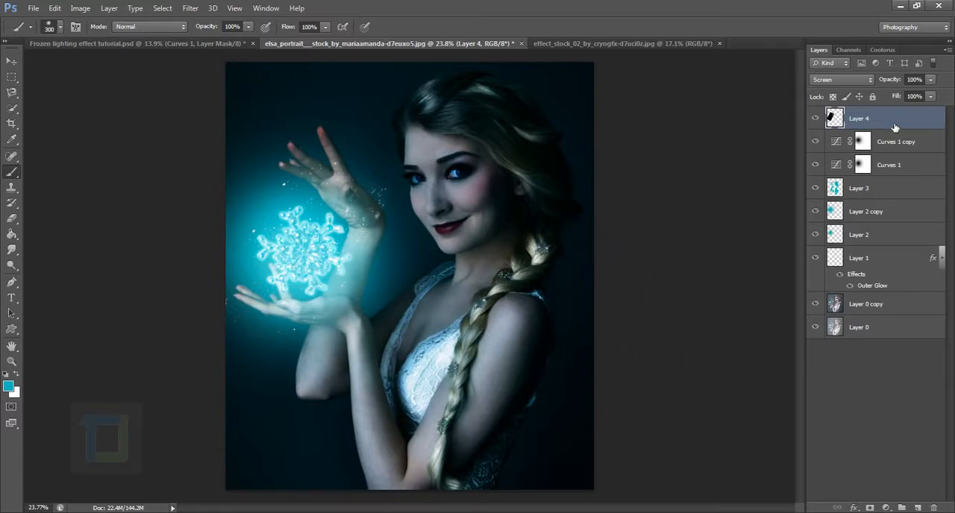
{"action": "left_click", "coordinate": [870, 508]}
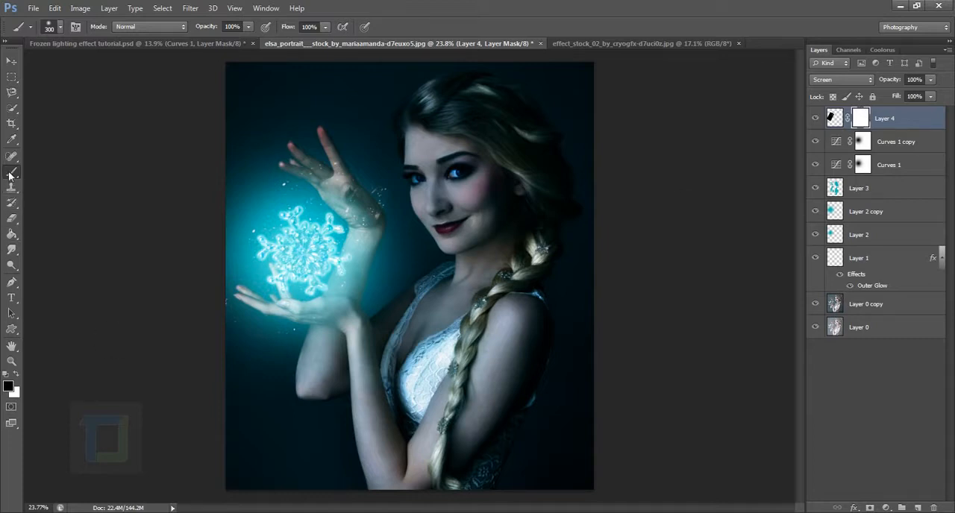
{"action": "key", "text": "bracketright"}
{"action": "key", "text": "bracketright"}
{"action": "left_click_drag", "start_coordinate": [413, 215], "coordinate": [440, 285]}
{"action": "mouse_move", "coordinate": [364, 420]}
{"action": "left_mouse_down"}
{"action": "mouse_move", "coordinate": [379, 395]}
{"action": "mouse_move", "coordinate": [347, 415]}
{"action": "left_mouse_up"}
{"action": "right_click", "coordinate": [484, 218]}
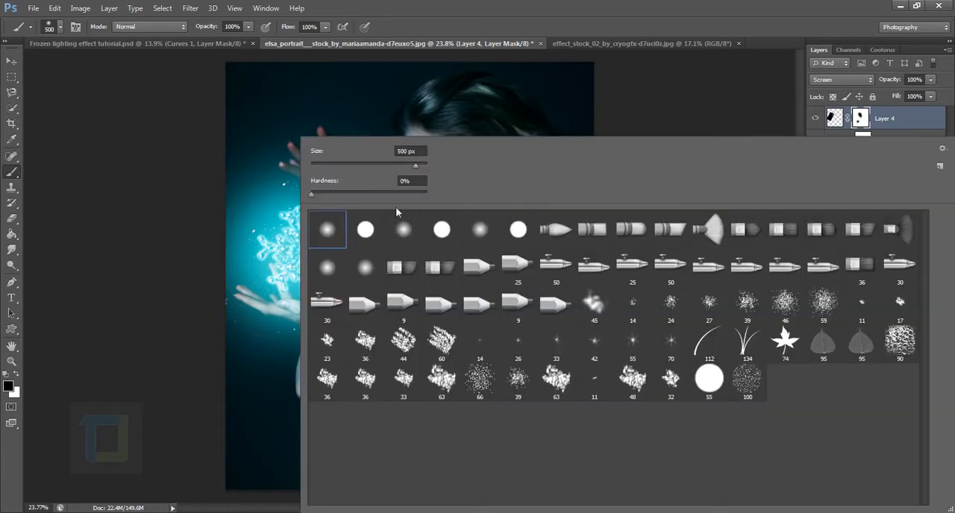
{"action": "left_click", "coordinate": [463, 26]}
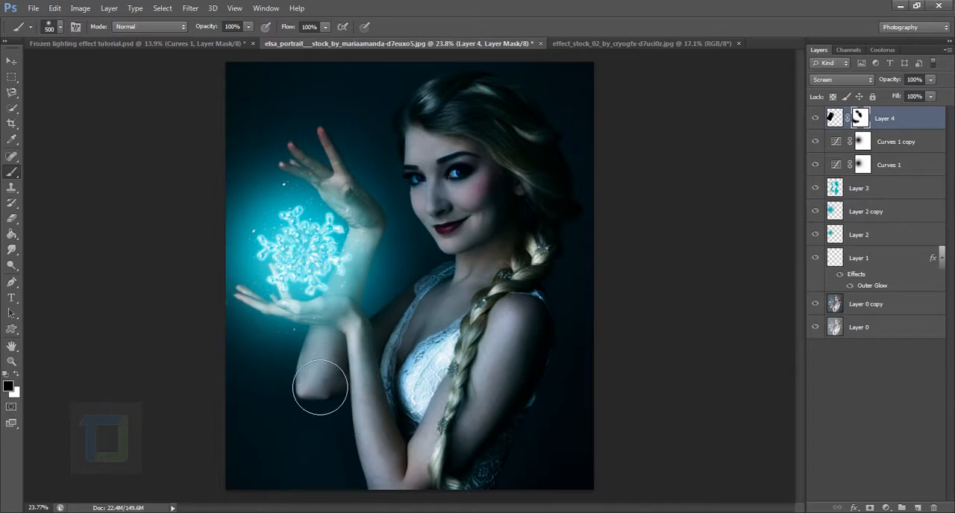
Mask out the snow particles covering the raised hand on Layer 4
{"action": "scroll", "coordinate": [321, 261], "scroll_direction": "up", "scroll_amount": 3}
{"action": "left_click_drag", "start_coordinate": [385, 153], "coordinate": [422, 214]}
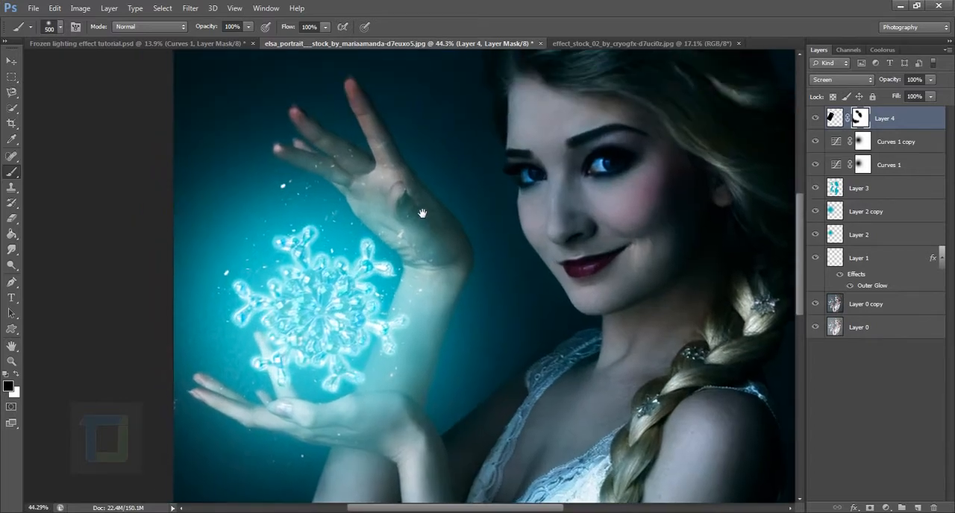
{"action": "mouse_move", "coordinate": [399, 181]}
{"action": "left_mouse_down"}
{"action": "mouse_move", "coordinate": [458, 189]}
{"action": "mouse_move", "coordinate": [398, 169]}
{"action": "mouse_move", "coordinate": [348, 177]}
{"action": "left_mouse_up"}
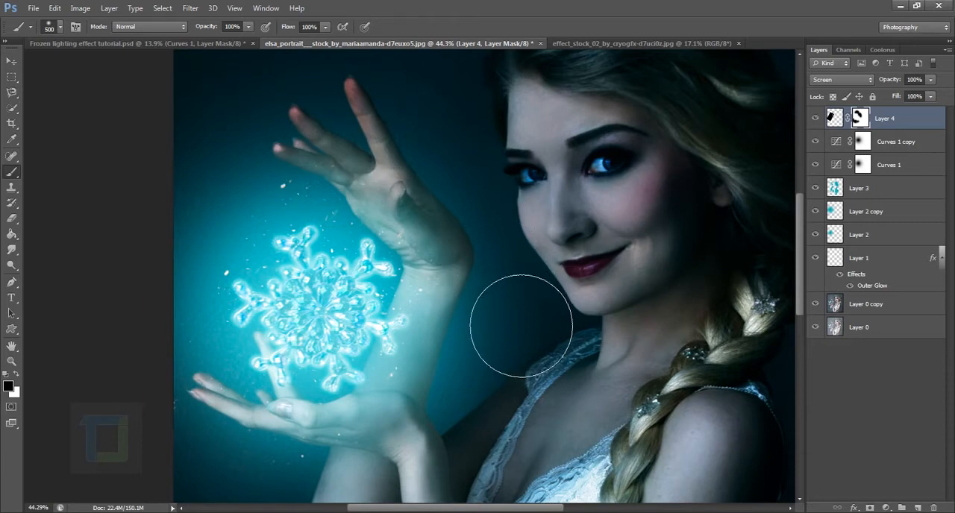
Duplicate the masked Layer 4, rotate the copy about -46° and shift it slightly over the snowflake
{"action": "scroll", "coordinate": [326, 492], "scroll_direction": "down", "scroll_amount": 1}
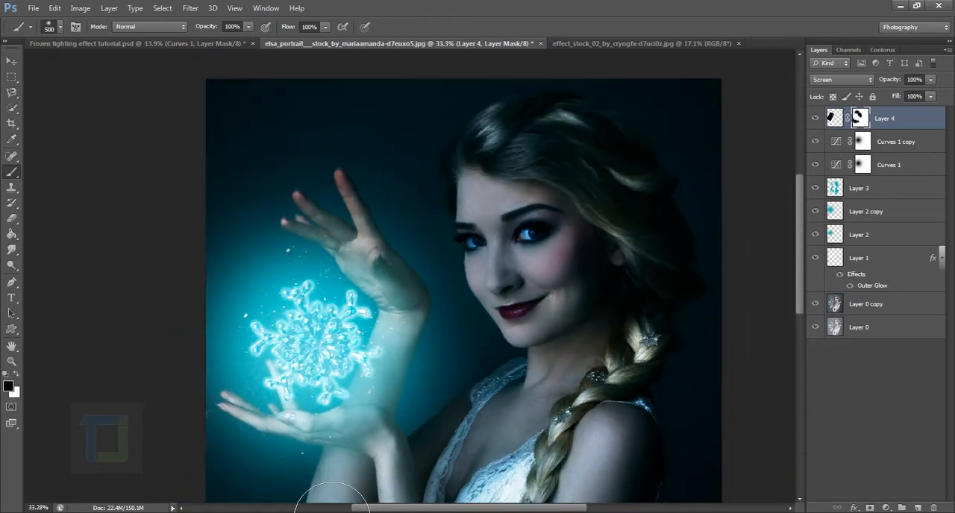
{"action": "scroll", "coordinate": [333, 496], "scroll_direction": "down", "scroll_amount": 2}
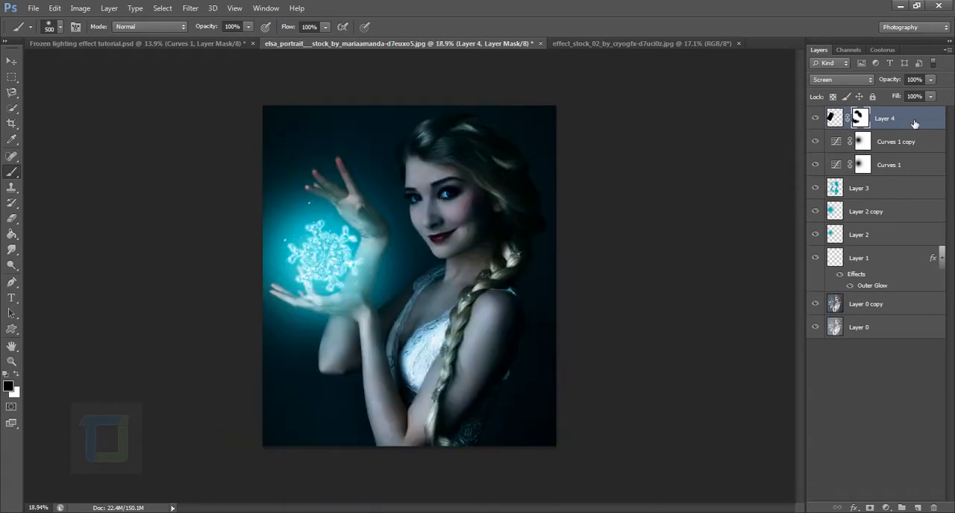
{"action": "key", "text": "ctrl+j"}
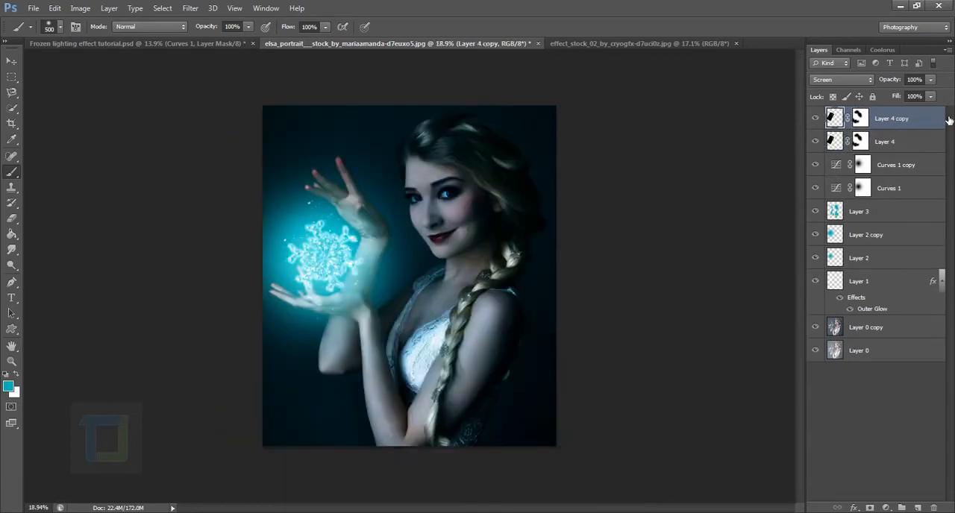
{"action": "key", "text": "ctrl+t"}
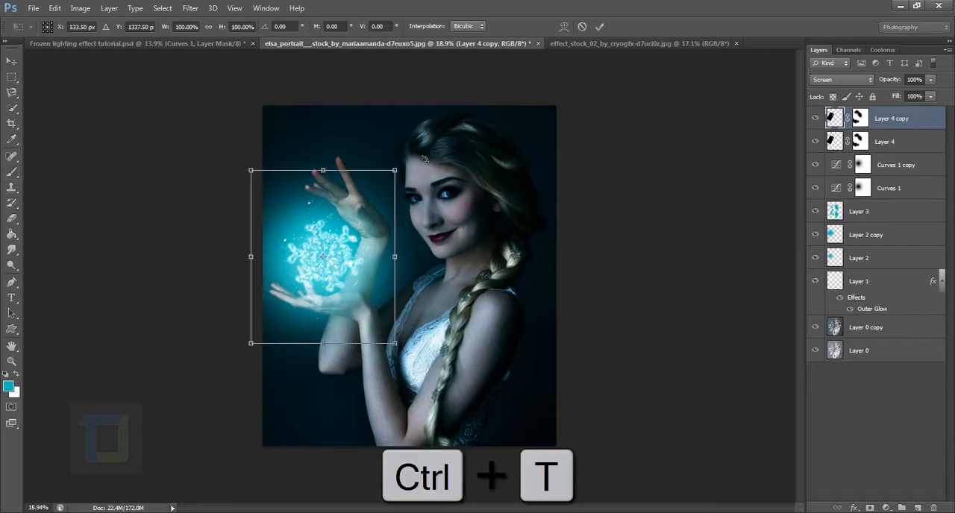
{"action": "left_click_drag", "start_coordinate": [424, 158], "coordinate": [328, 119]}
{"action": "left_click_drag", "start_coordinate": [352, 244], "coordinate": [345, 248]}
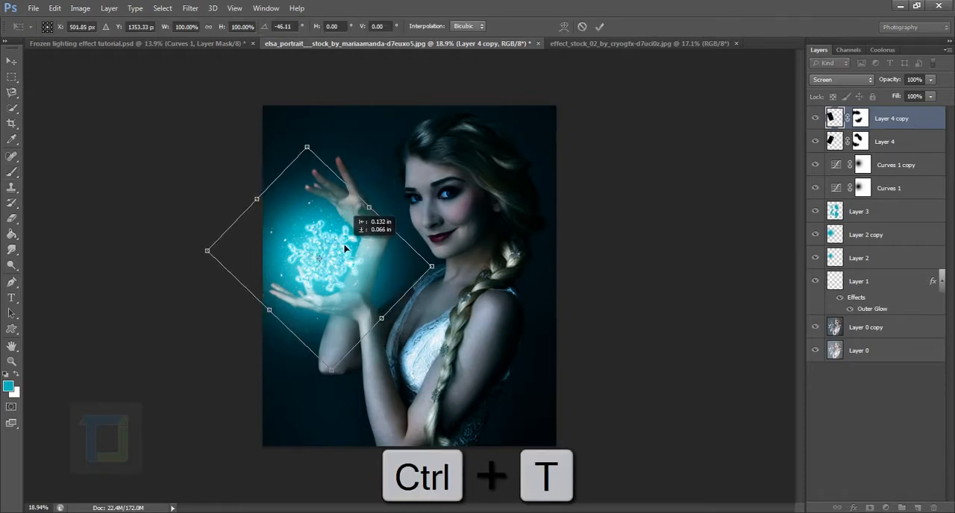
{"action": "key", "text": "Return"}
{"action": "key", "text": "b"}
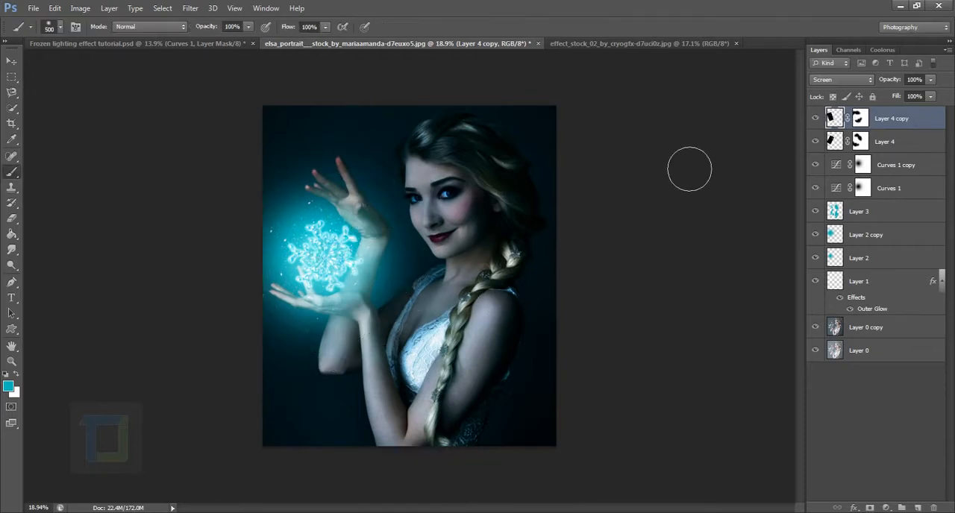
Duplicate Layer 4 copy, rotate the new copy about 17°, enlarge it slightly and reposition it around the snowflake
{"action": "key", "text": "ctrl+j"}
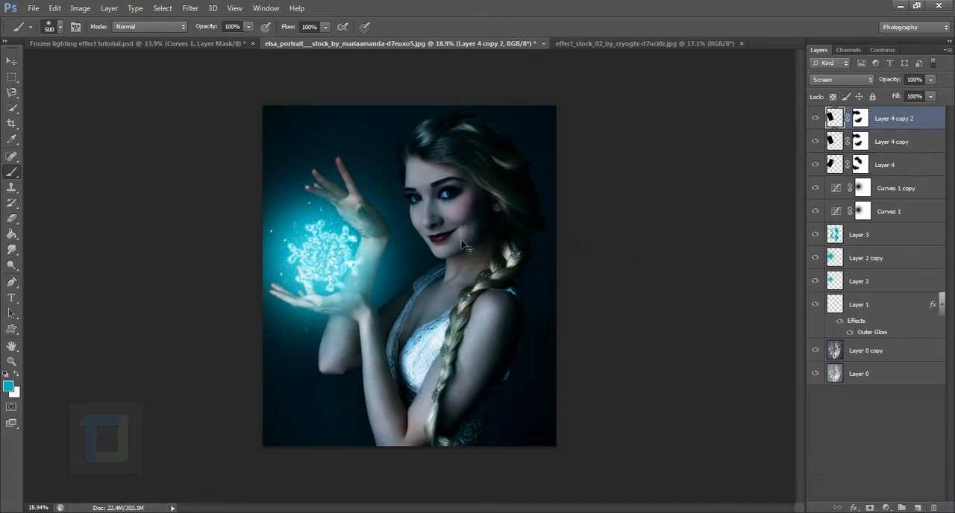
{"action": "key", "text": "ctrl+t"}
{"action": "left_click_drag", "start_coordinate": [450, 149], "coordinate": [468, 175]}
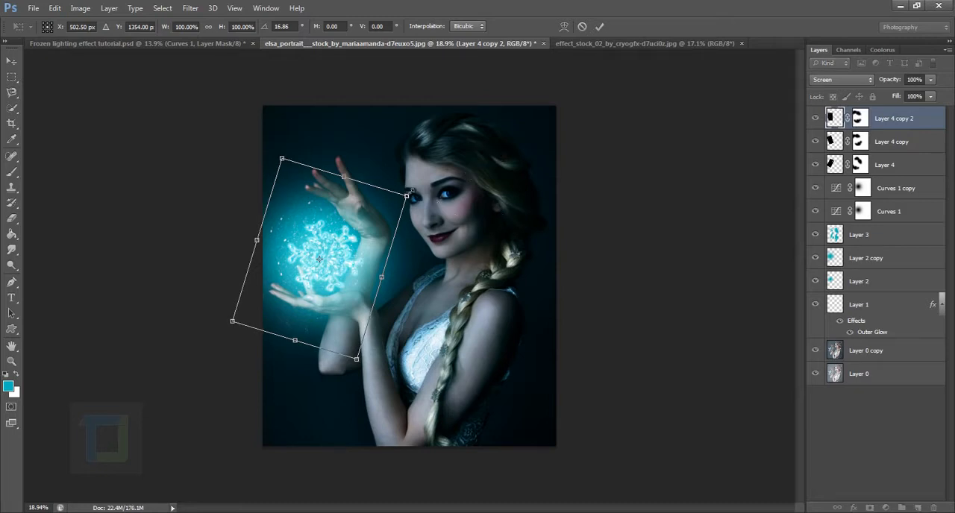
{"action": "left_click_drag", "start_coordinate": [407, 195], "coordinate": [427, 191]}
{"action": "left_click_drag", "start_coordinate": [346, 227], "coordinate": [354, 217]}
{"action": "key", "text": "Return"}
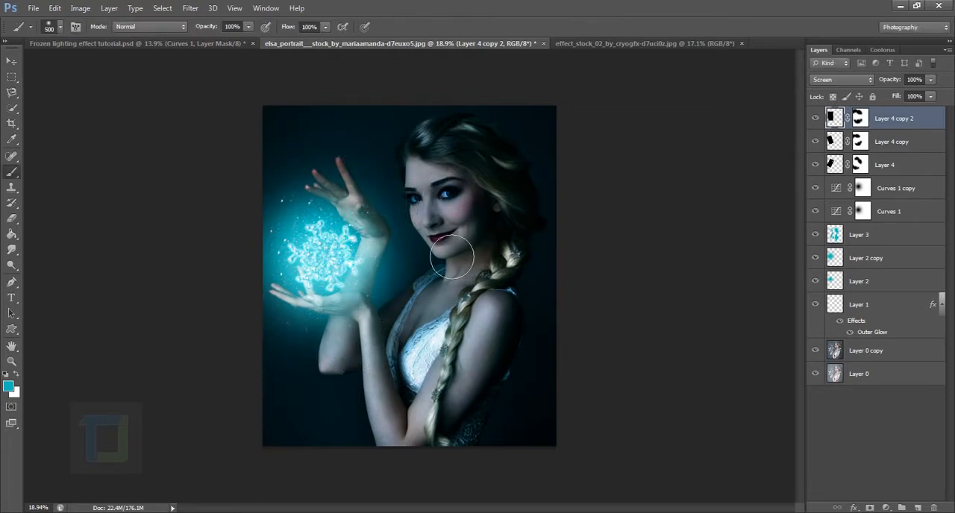
Duplicate Layer 4 copy 2, then rotate the new copy and reposition it over the snowflake
{"action": "scroll", "coordinate": [281, 255], "scroll_direction": "up", "scroll_amount": 3}
{"action": "left_click_drag", "start_coordinate": [914, 131], "coordinate": [918, 507]}
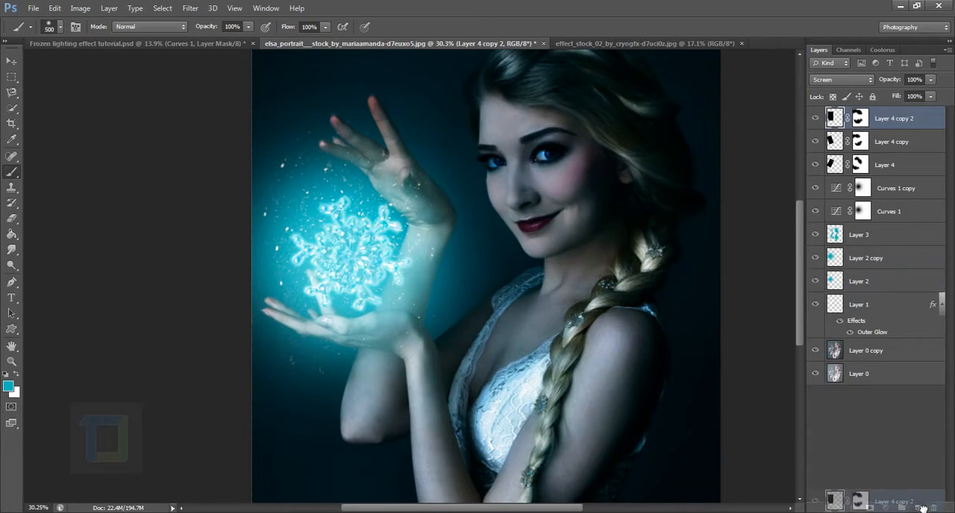
{"action": "scroll", "coordinate": [308, 254], "scroll_direction": "down", "scroll_amount": 3}
{"action": "left_click", "coordinate": [16, 63]}
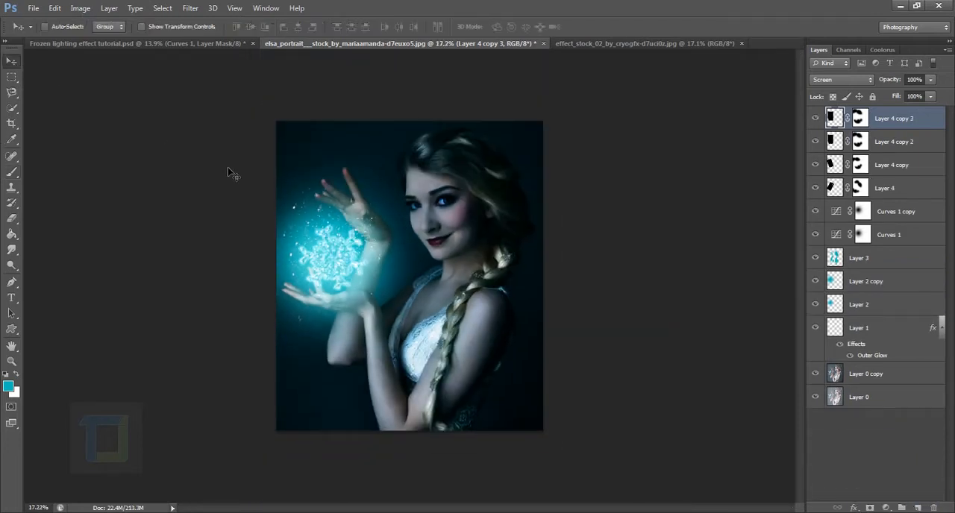
{"action": "left_click_drag", "start_coordinate": [320, 257], "coordinate": [322, 261]}
{"action": "key", "text": "ctrl+t"}
{"action": "left_click_drag", "start_coordinate": [428, 161], "coordinate": [367, 275]}
{"action": "key", "text": "Return"}
Group Layer 4 and its three copies, and check the group's contents and its effect on the image
{"action": "key", "text": "ctrl"}
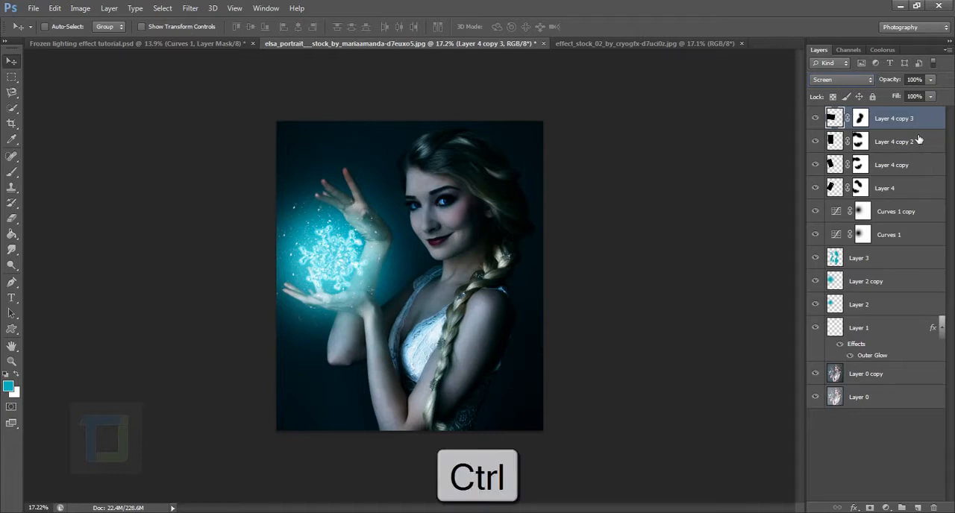
{"action": "left_click", "coordinate": [918, 141], "text": "ctrl"}
{"action": "left_click", "coordinate": [905, 174], "text": "ctrl"}
{"action": "left_click", "coordinate": [905, 192], "text": "ctrl"}
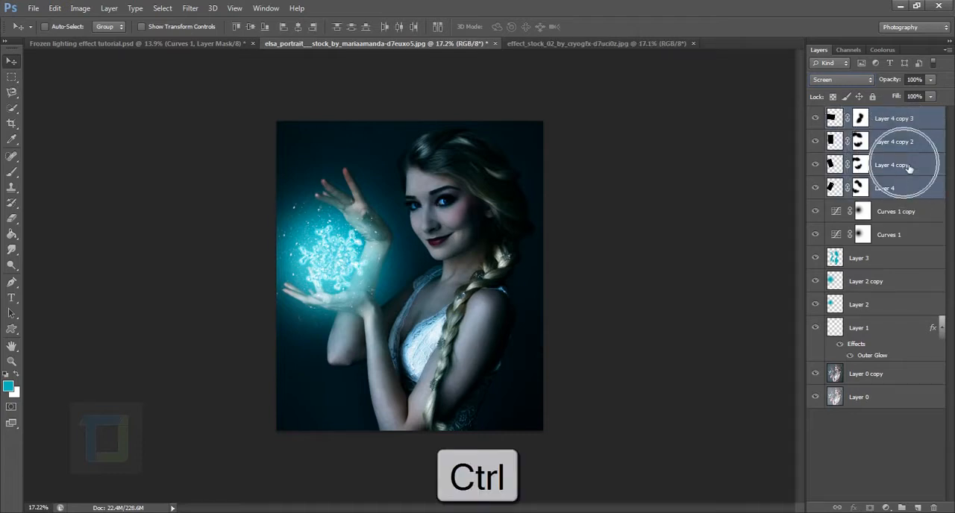
{"action": "key", "text": "ctrl+g"}
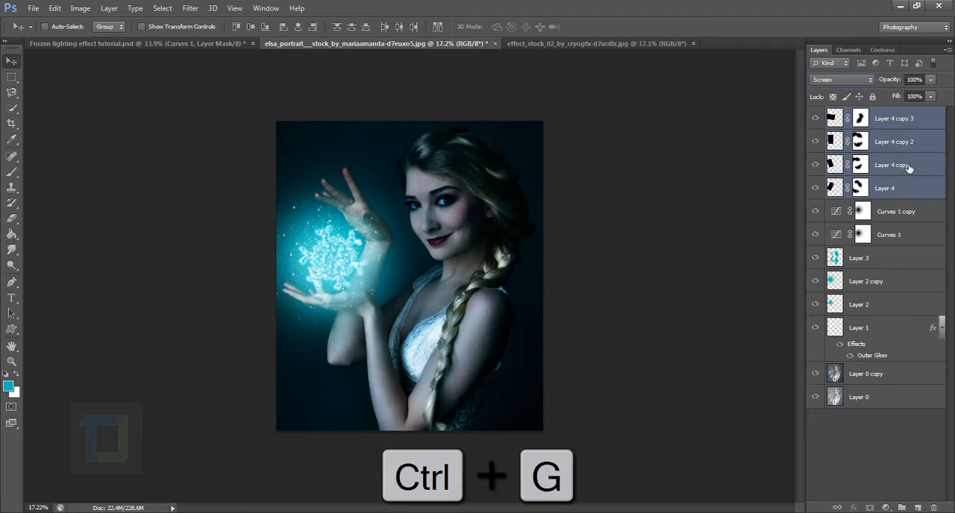
{"action": "left_click", "coordinate": [816, 114]}
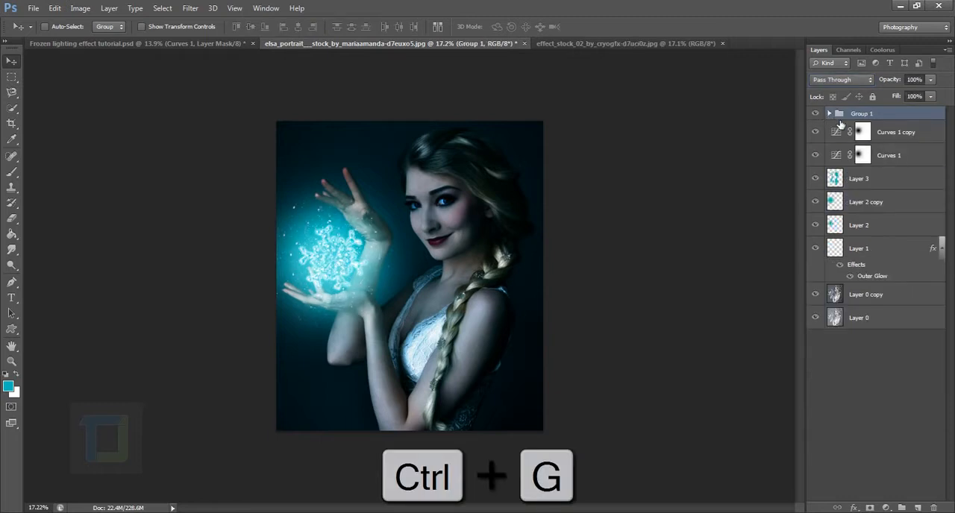
{"action": "left_click", "coordinate": [829, 113]}
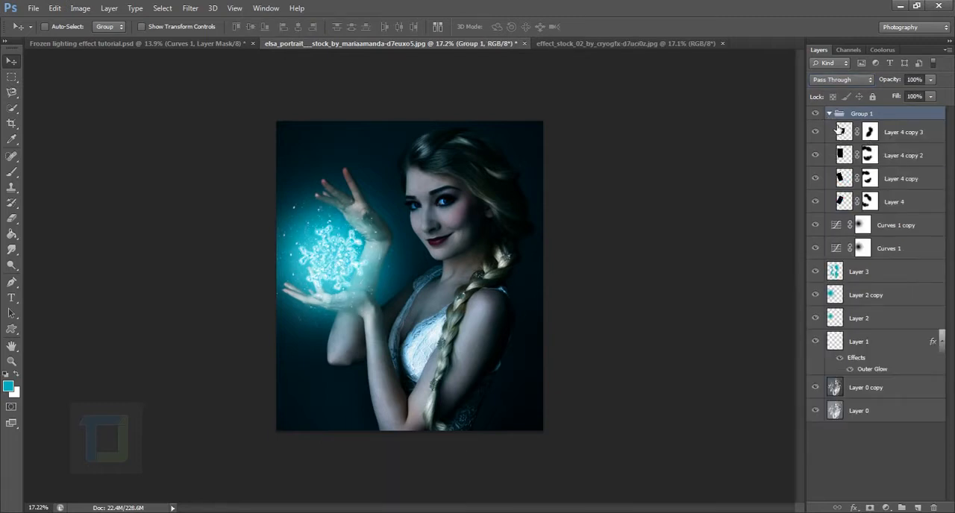
{"action": "left_click", "coordinate": [828, 114]}
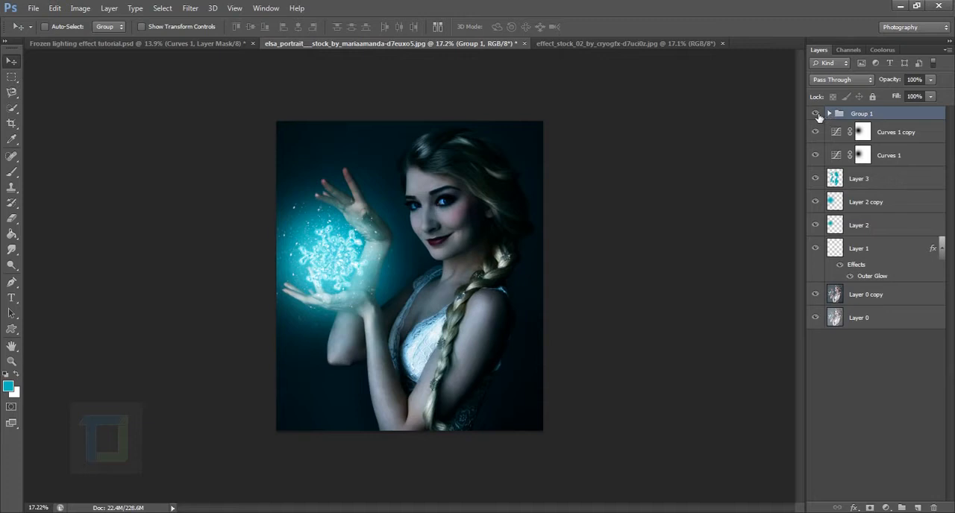
{"action": "left_click", "coordinate": [816, 114]}
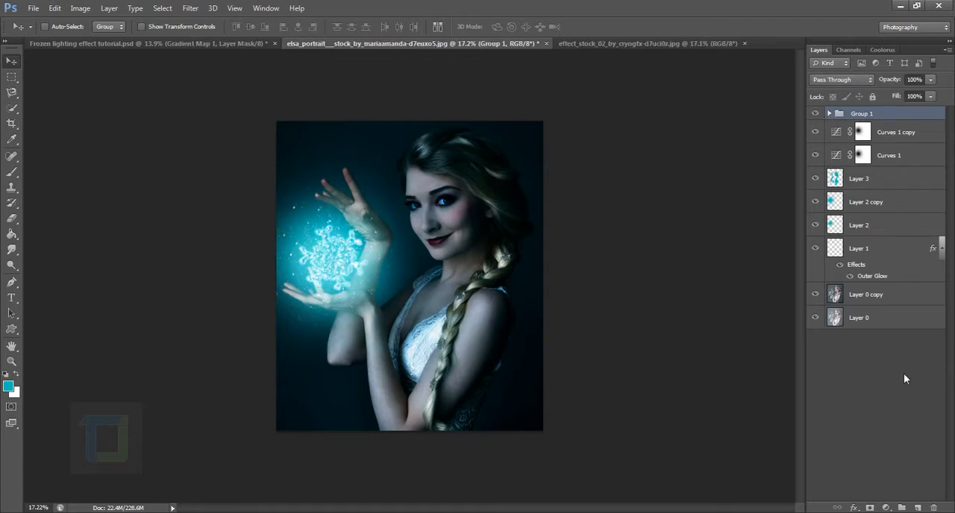
Add a Solid Color fill layer above the particle group with the dark teal #3e7a7a
{"action": "left_click", "coordinate": [887, 510]}
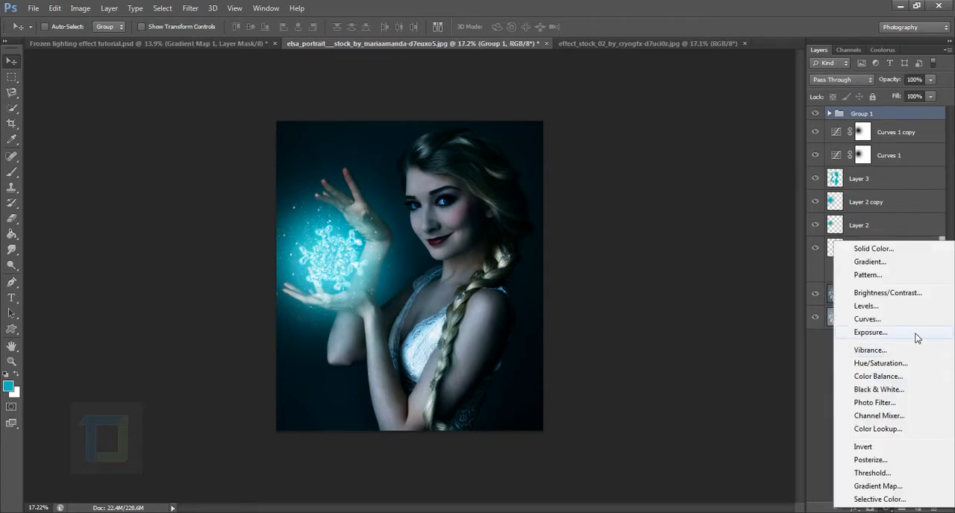
{"action": "left_click", "coordinate": [823, 461]}
{"action": "left_click", "coordinate": [886, 507]}
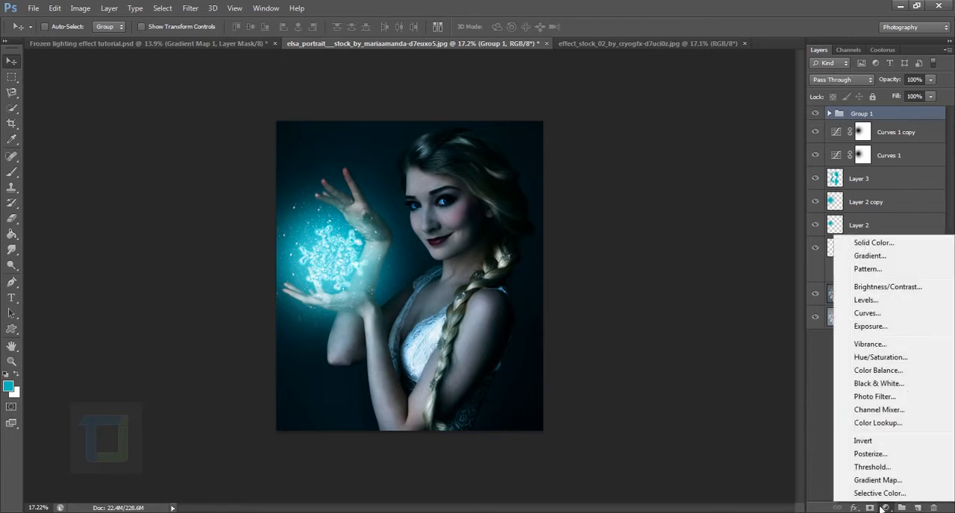
{"action": "left_click", "coordinate": [868, 245]}
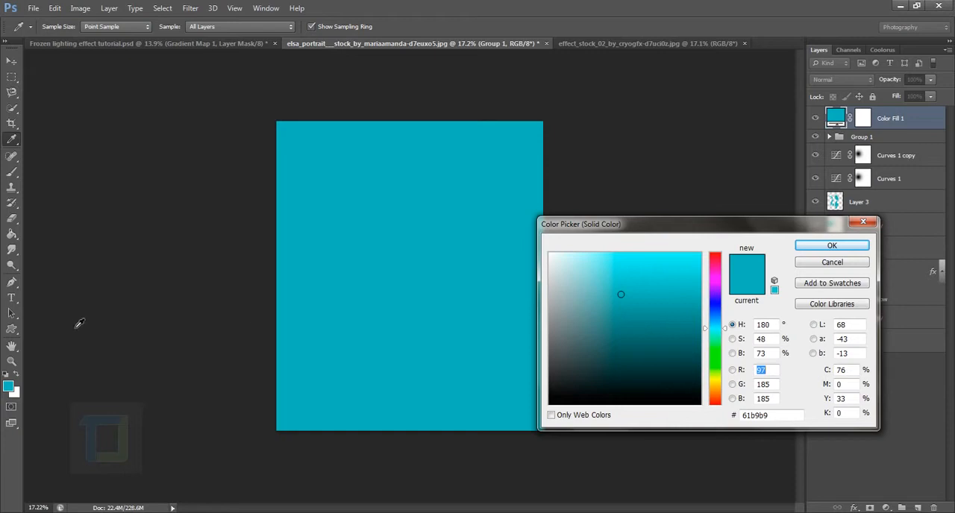
{"action": "left_click", "coordinate": [629, 326]}
{"action": "left_click", "coordinate": [626, 334]}
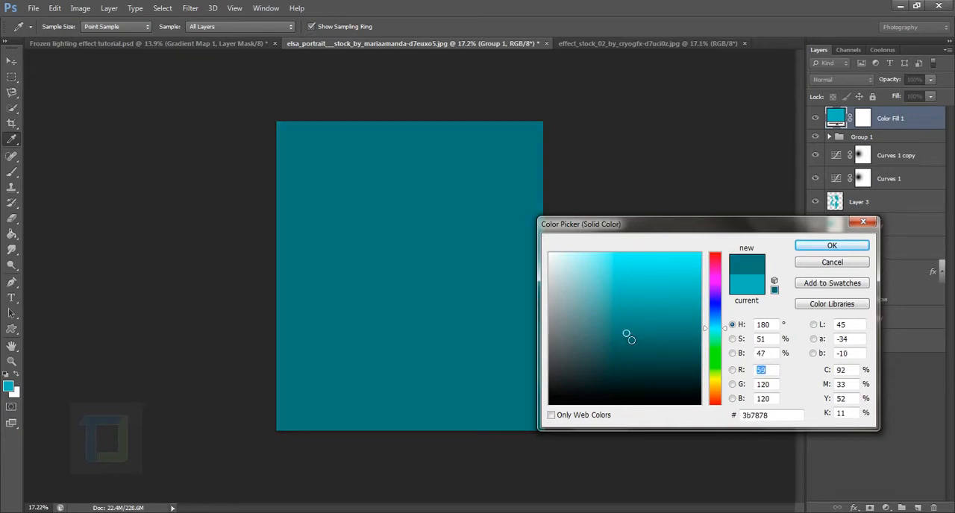
{"action": "left_click", "coordinate": [628, 335]}
{"action": "left_click", "coordinate": [622, 332]}
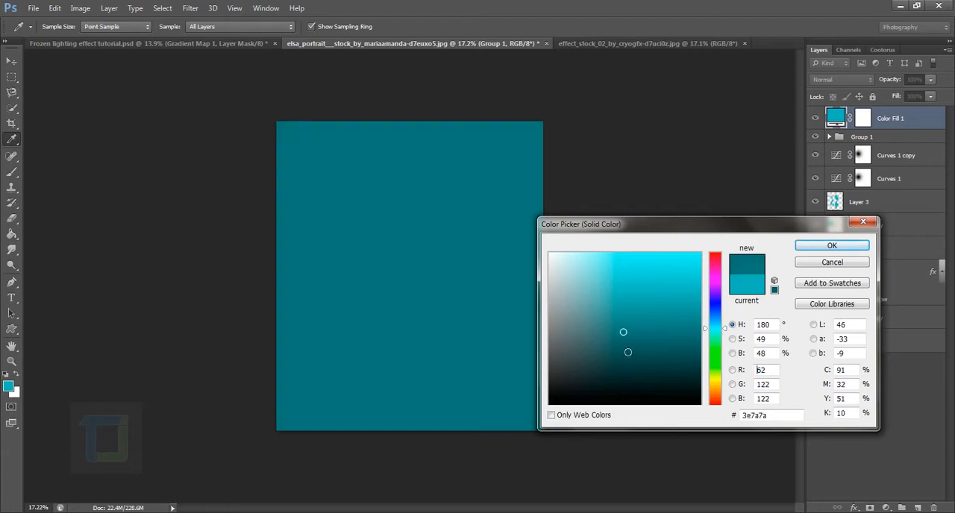
{"action": "left_click", "coordinate": [825, 248]}
Set the teal fill layer to Color Dodge at 14% opacity and compare the image with and without it
{"action": "key", "text": "v"}
{"action": "left_click", "coordinate": [843, 80]}
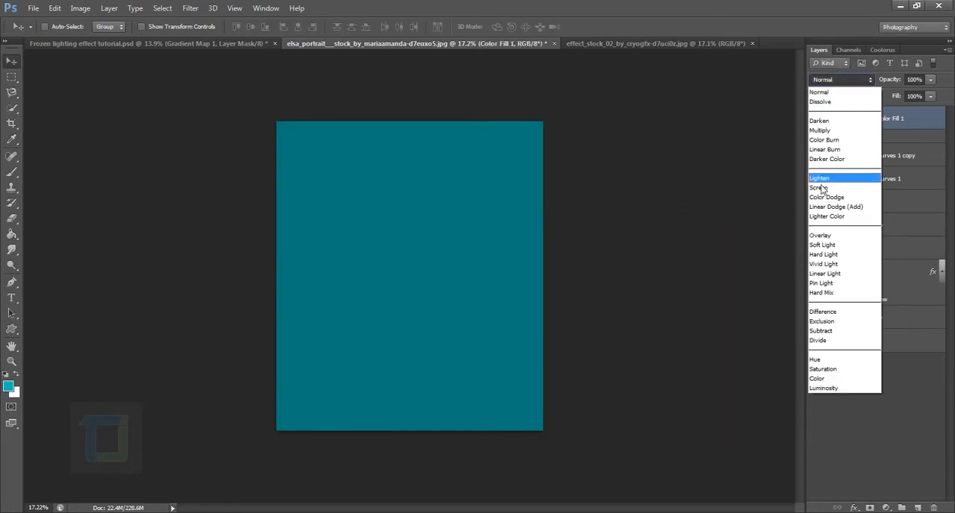
{"action": "left_click", "coordinate": [829, 197]}
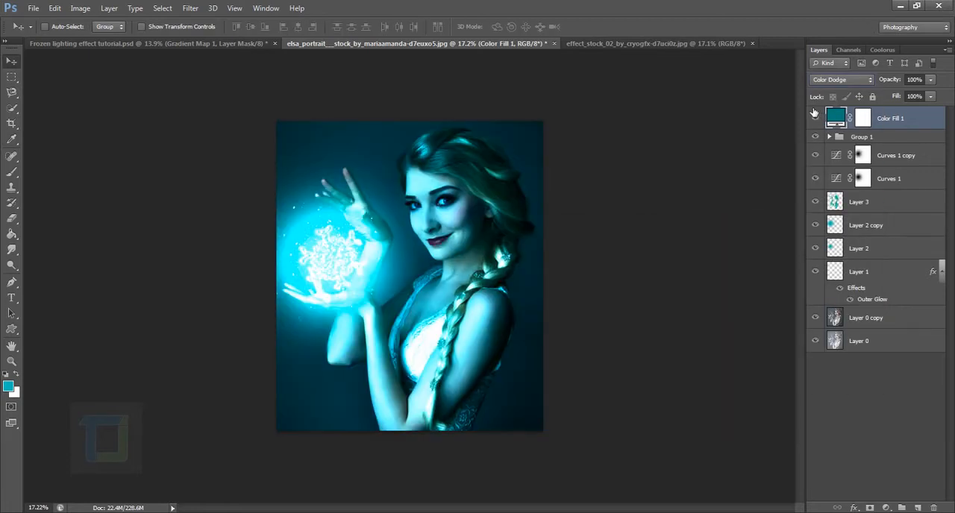
{"action": "left_click_drag", "start_coordinate": [890, 85], "coordinate": [813, 78]}
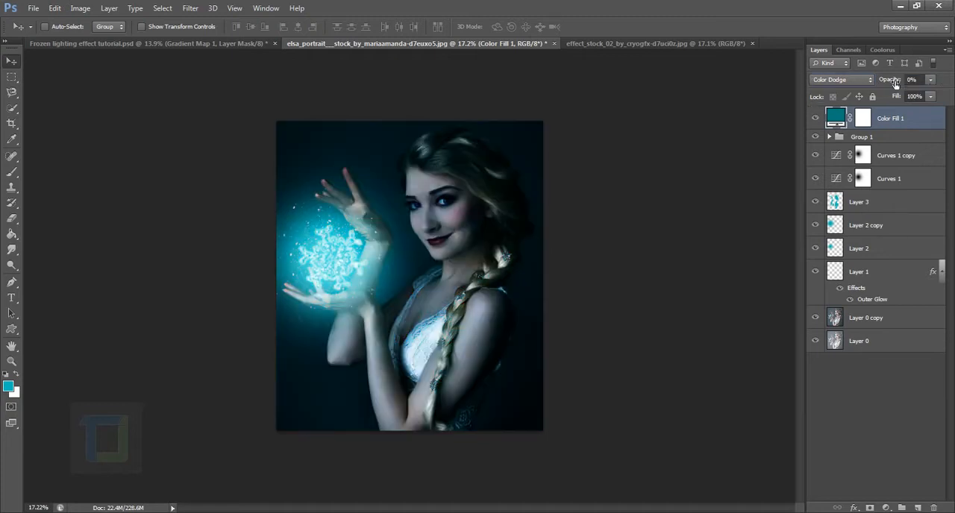
{"action": "left_click_drag", "start_coordinate": [889, 84], "coordinate": [893, 85]}
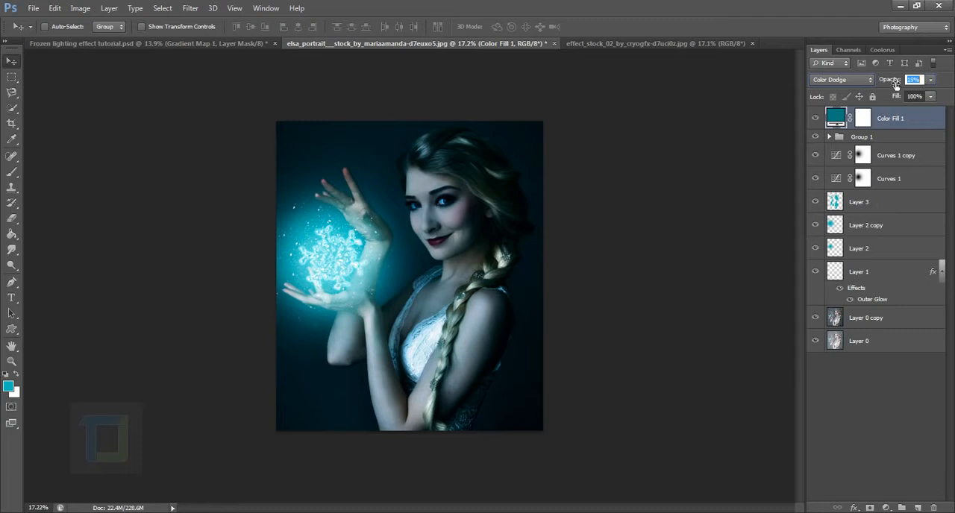
{"action": "left_click", "coordinate": [819, 119]}
{"action": "left_click_drag", "start_coordinate": [896, 81], "coordinate": [894, 82]}
{"action": "left_click", "coordinate": [818, 120]}
{"action": "left_click", "coordinate": [817, 120]}
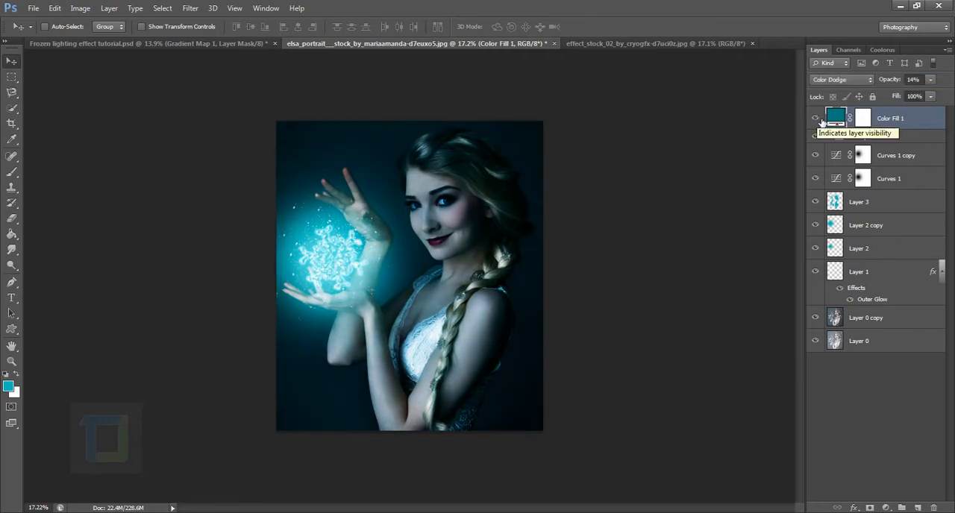
Add a Gradient Map adjustment layer above the teal fill and load the Violet, Orange preset in its gradient
{"action": "left_click", "coordinate": [887, 507]}
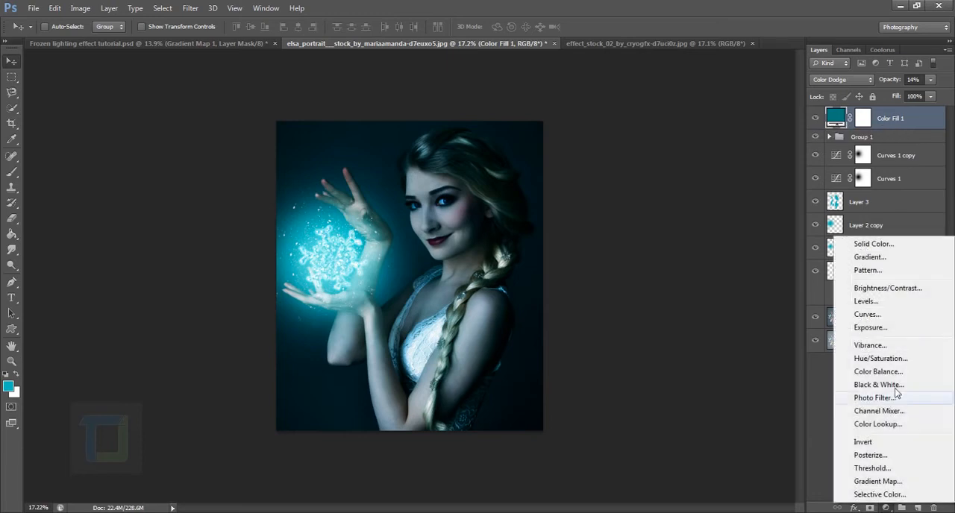
{"action": "left_click", "coordinate": [877, 482]}
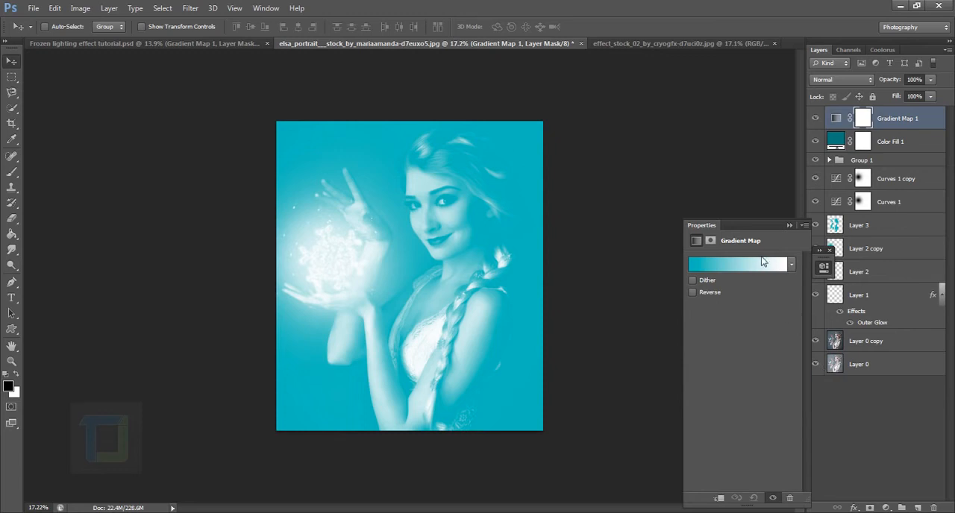
{"action": "left_click", "coordinate": [761, 264]}
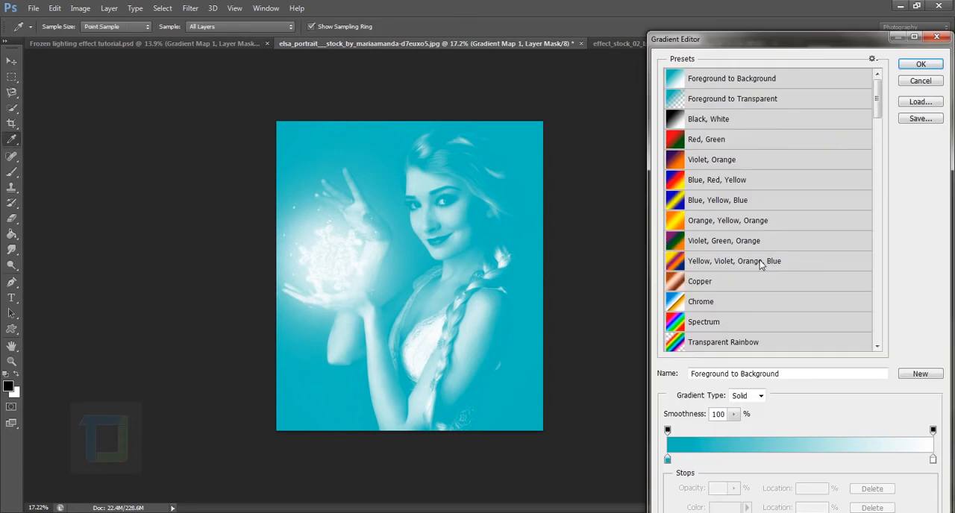
{"action": "left_click", "coordinate": [720, 165]}
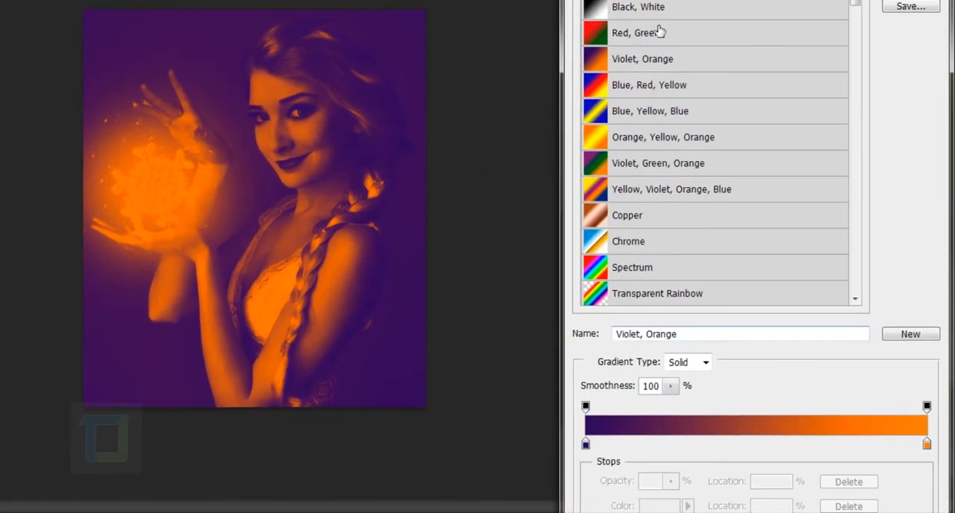
Change the gradient's orange end stop to cyan #44d6c7 and accept the gradient
{"action": "left_click", "coordinate": [927, 445]}
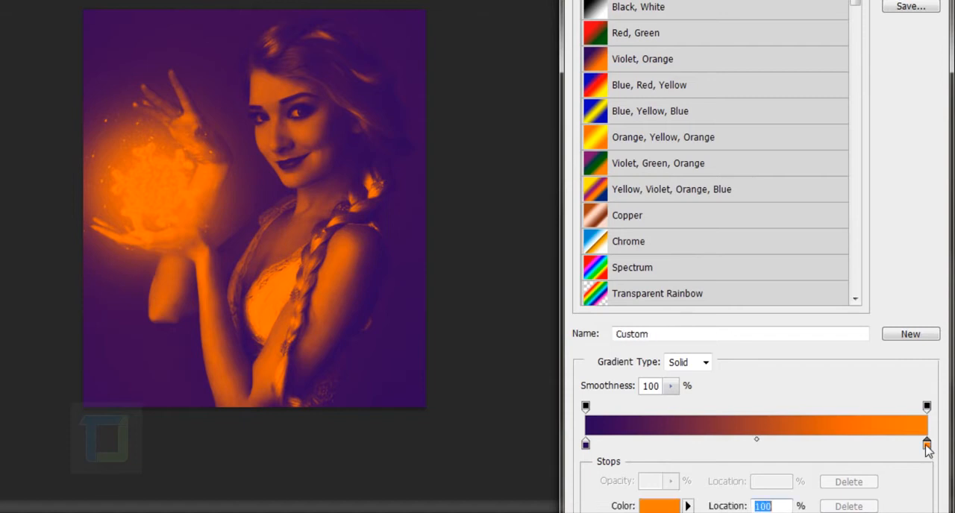
{"action": "left_click", "coordinate": [672, 507]}
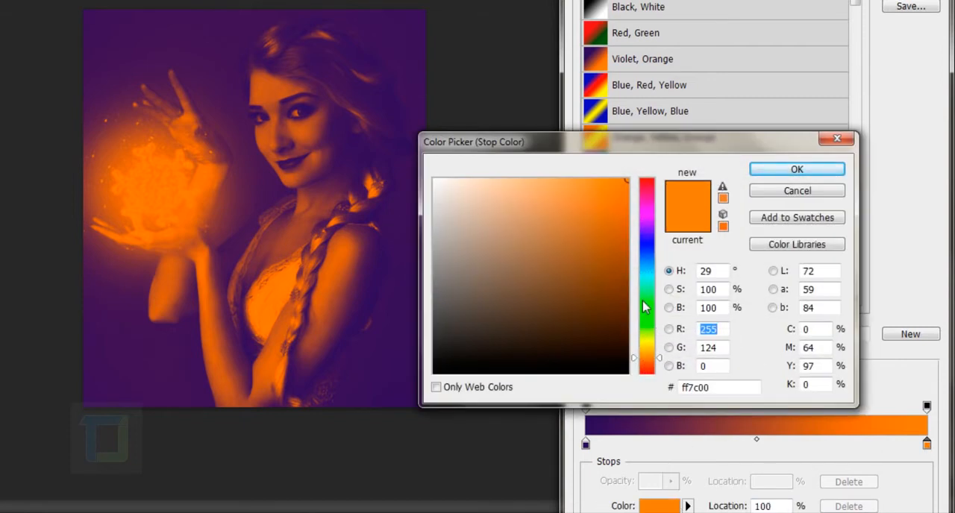
{"action": "left_click_drag", "start_coordinate": [647, 269], "coordinate": [647, 282]}
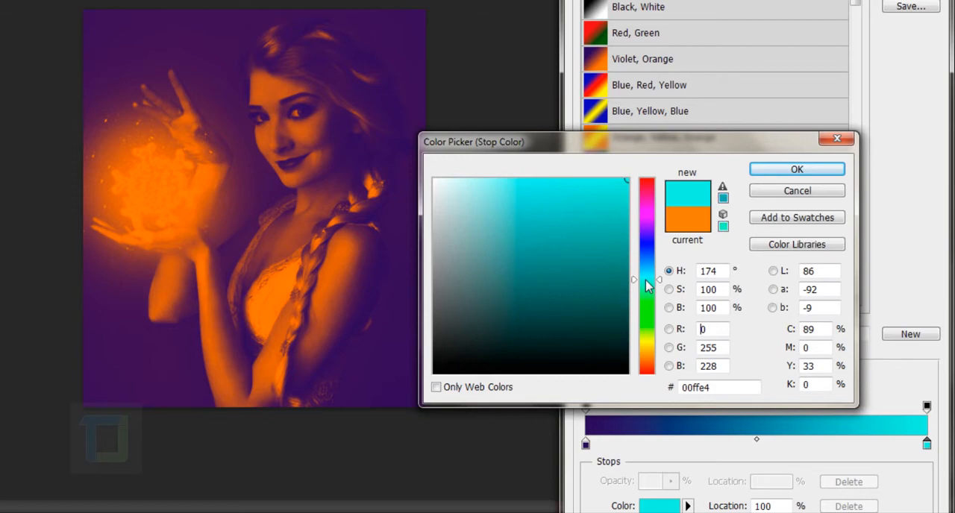
{"action": "left_click", "coordinate": [572, 220]}
{"action": "left_click", "coordinate": [569, 224]}
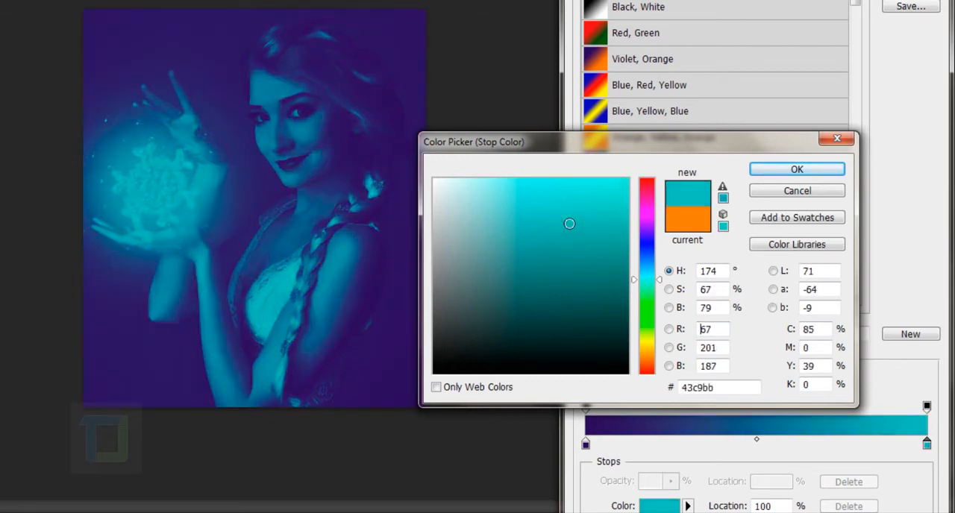
{"action": "left_click_drag", "start_coordinate": [569, 224], "coordinate": [572, 216]}
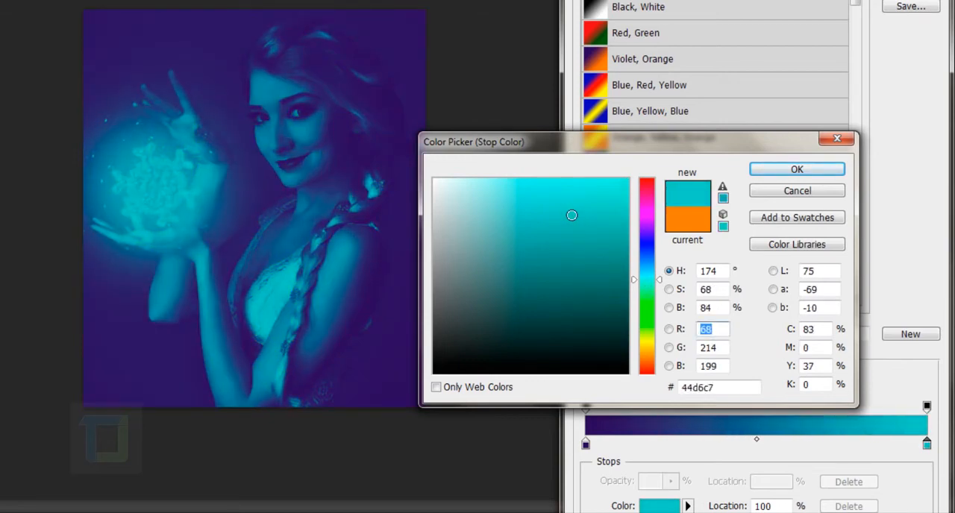
{"action": "left_click", "coordinate": [794, 169]}
{"action": "key", "text": "Return"}
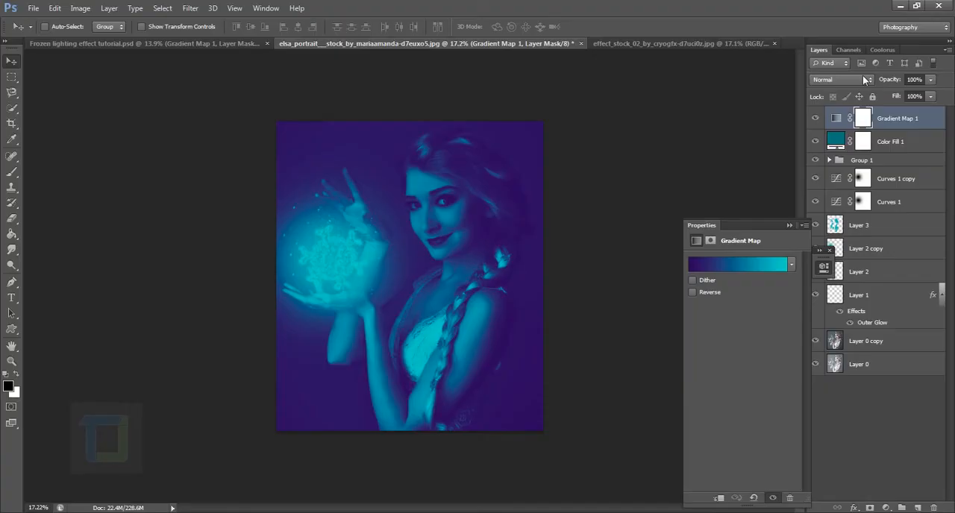
Set the Gradient Map layer to Soft Light at 46% opacity and compare the image with and without it
{"action": "left_click", "coordinate": [861, 75]}
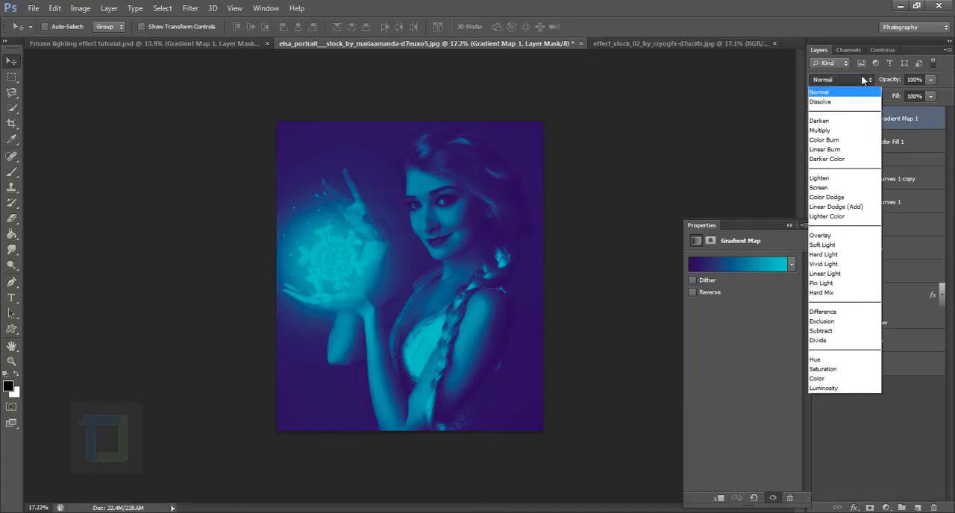
{"action": "left_click", "coordinate": [823, 245]}
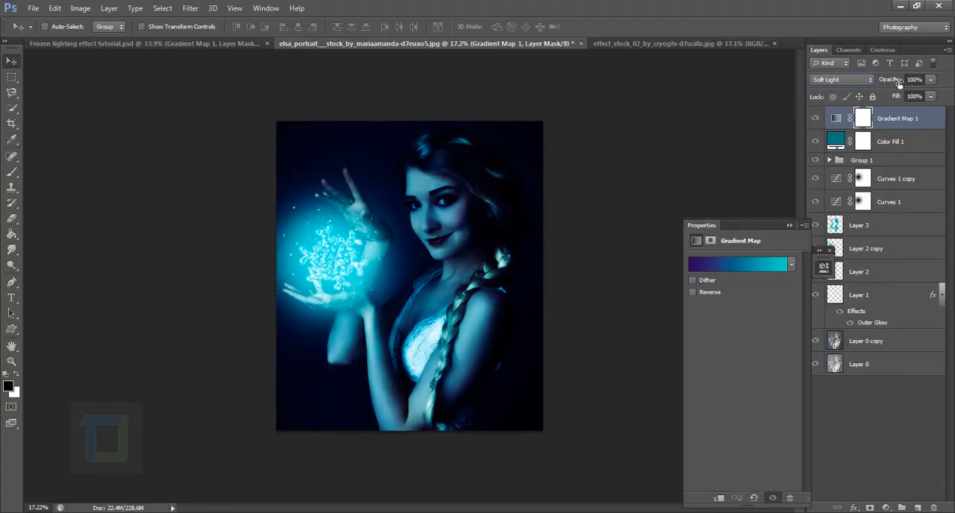
{"action": "left_click_drag", "start_coordinate": [899, 82], "coordinate": [868, 77]}
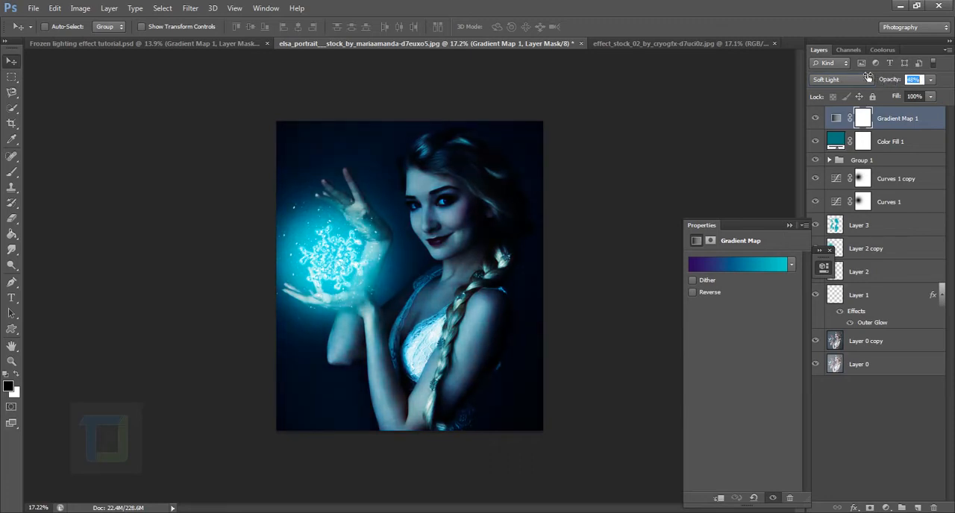
{"action": "left_click", "coordinate": [819, 119]}
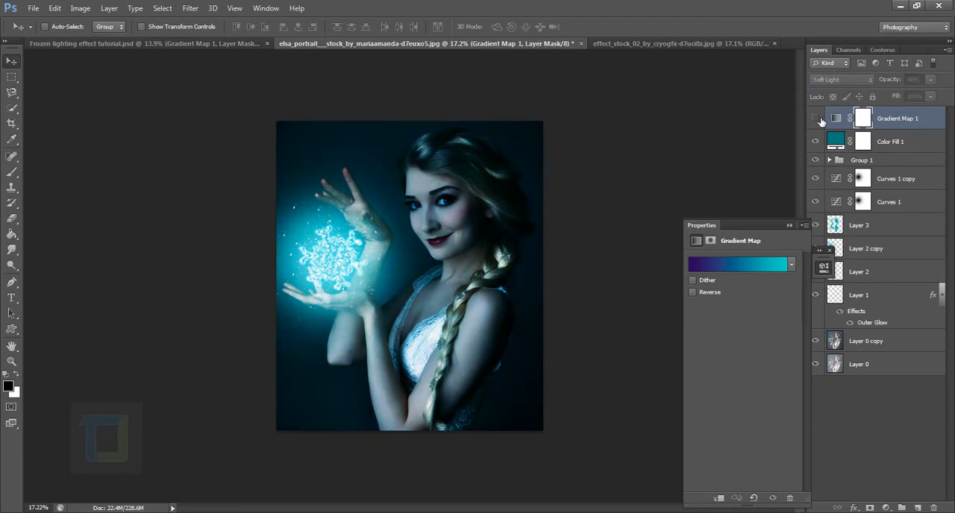
{"action": "left_click", "coordinate": [819, 119]}
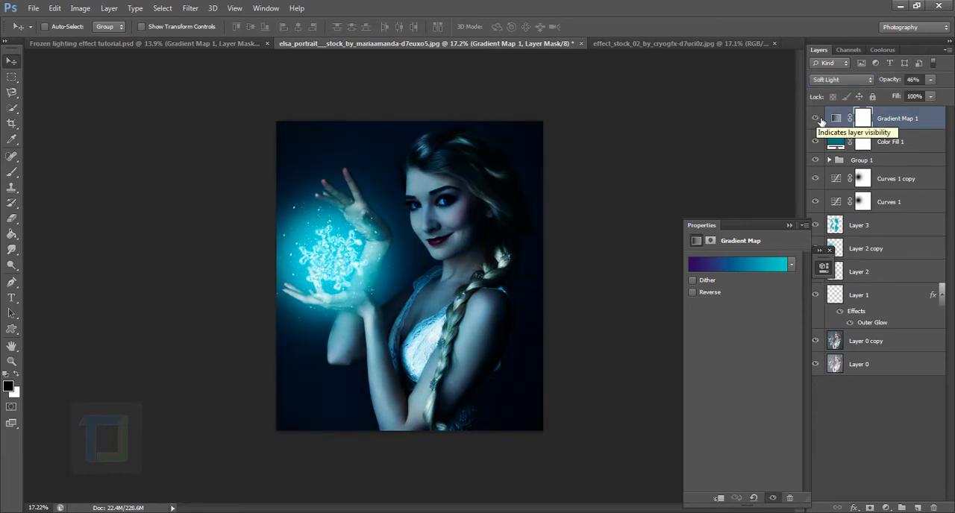
{"action": "left_click", "coordinate": [819, 118]}
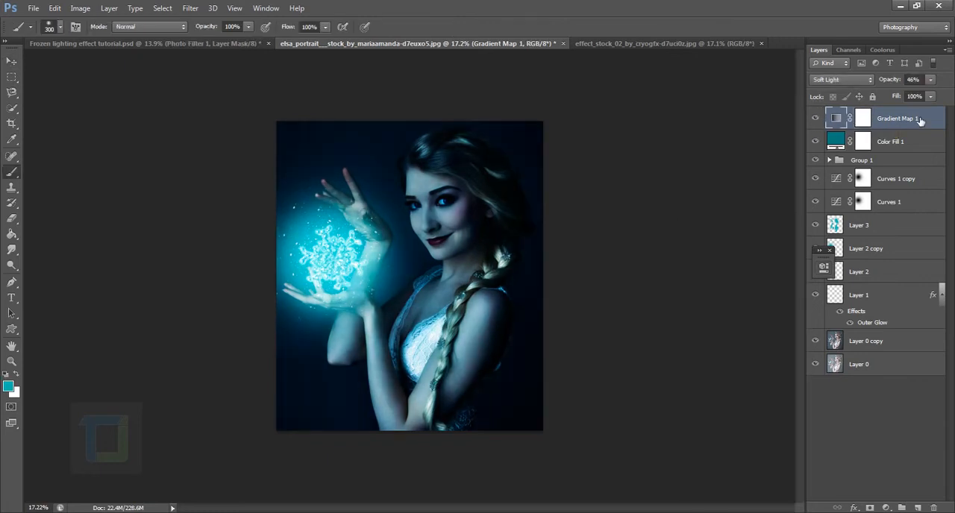
Add a Brightness/Contrast adjustment layer above the gradient map, set its brightness to 40 and invert its mask to black
{"action": "left_click", "coordinate": [886, 508]}
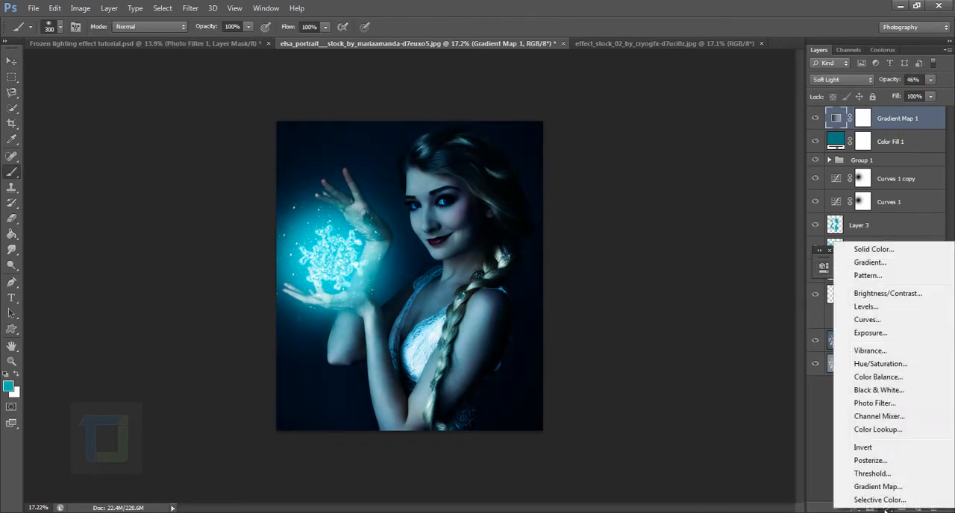
{"action": "left_click", "coordinate": [858, 294]}
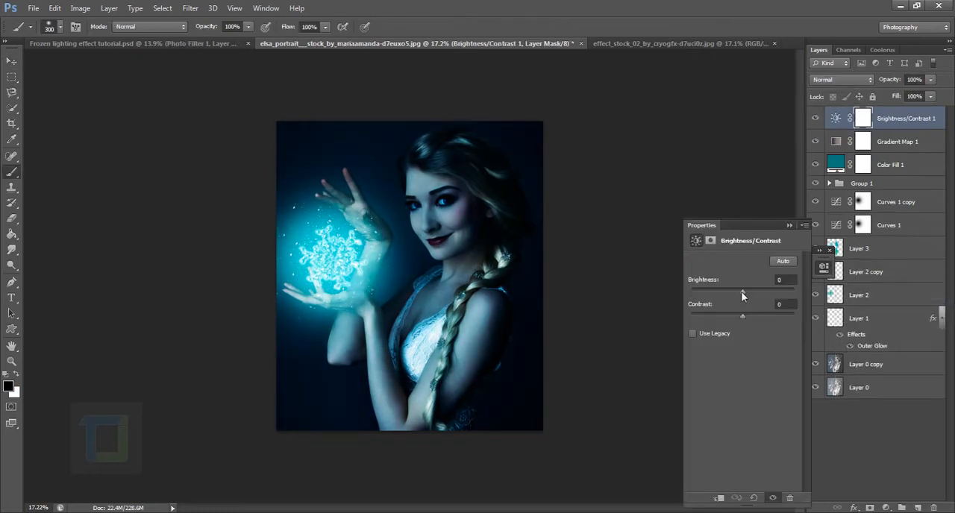
{"action": "left_click_drag", "start_coordinate": [748, 293], "coordinate": [757, 294]}
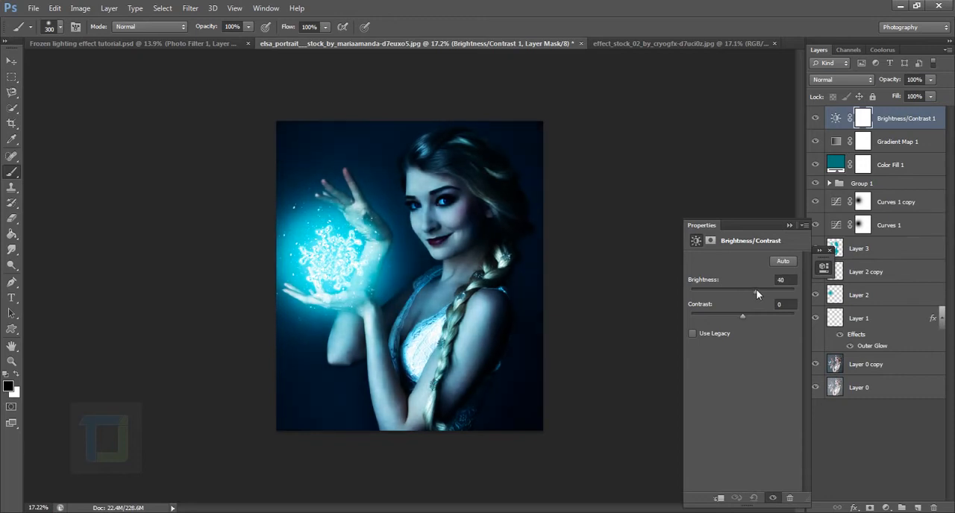
{"action": "left_click", "coordinate": [789, 224]}
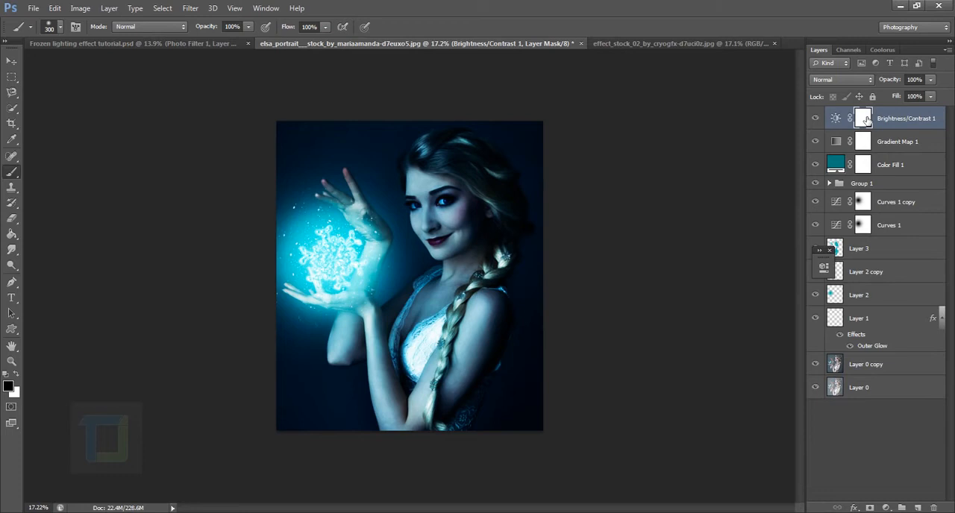
{"action": "key", "text": "ctrl+i"}
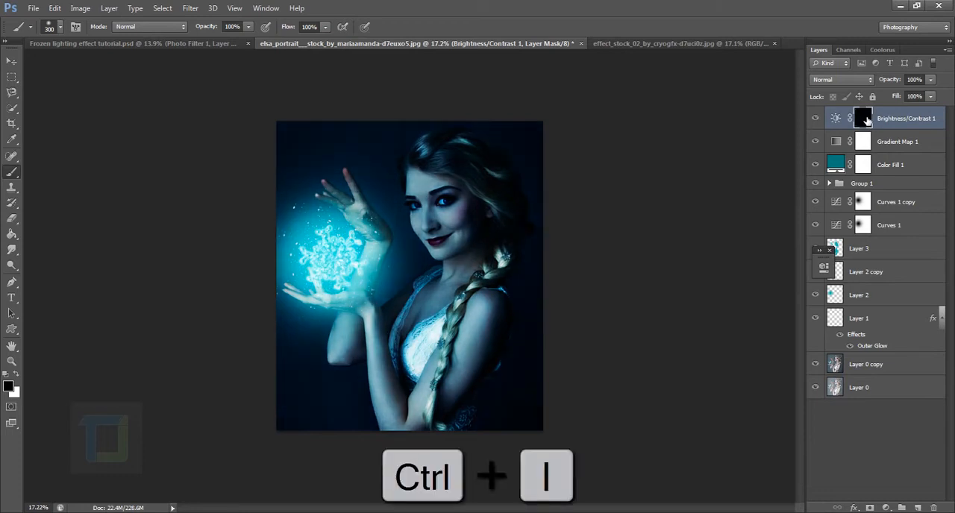
{"action": "left_click", "coordinate": [816, 120]}
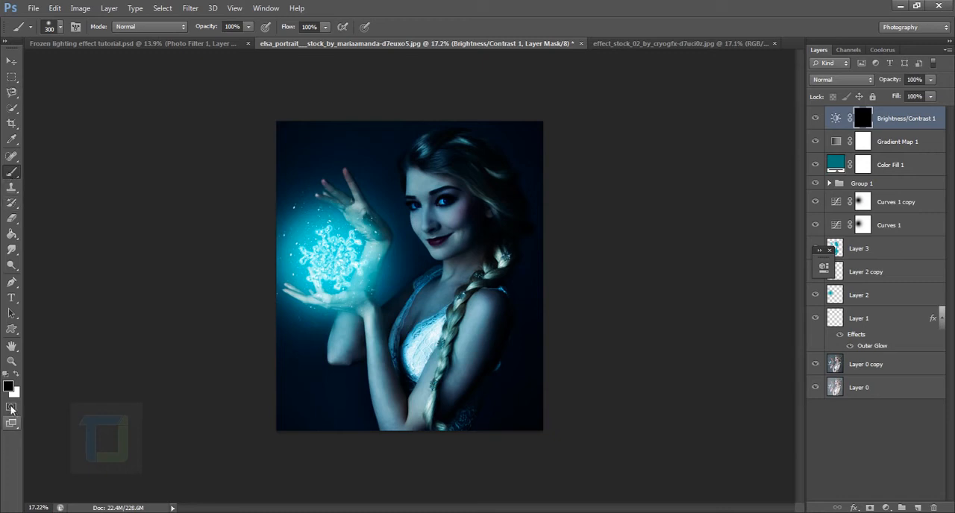
Paint white on the Brightness/Contrast mask over the glowing snowflake with a 1200 px brush
{"action": "left_click", "coordinate": [16, 375]}
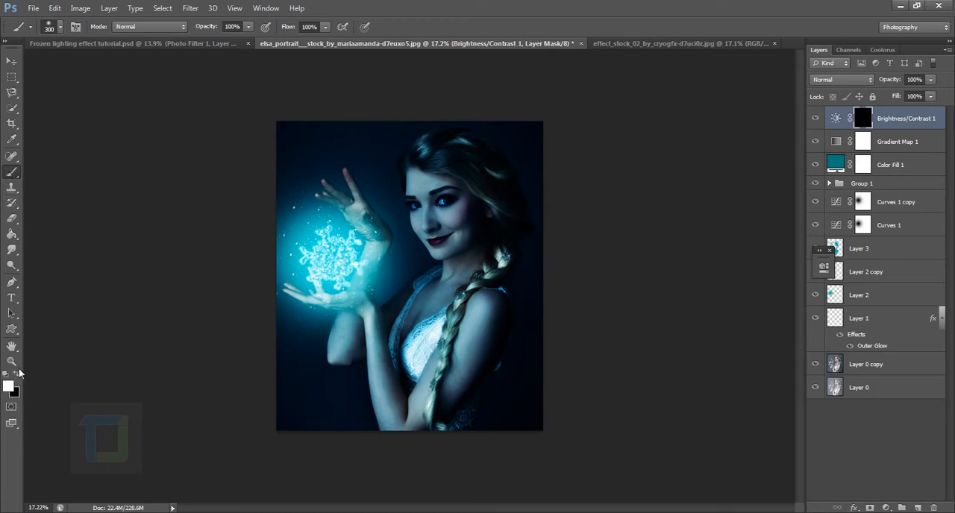
{"action": "scroll", "coordinate": [345, 244], "scroll_direction": "up", "scroll_amount": 1}
{"action": "key", "text": "bracketright"}
{"action": "key", "text": "bracketright"}
{"action": "key", "text": "bracketright"}
{"action": "key", "text": "bracketright"}
{"action": "key", "text": "bracketright"}
{"action": "key", "text": "bracketright"}
{"action": "key", "text": "bracketright"}
{"action": "key", "text": "bracketright"}
{"action": "key", "text": "bracketright"}
{"action": "left_click", "coordinate": [326, 257]}
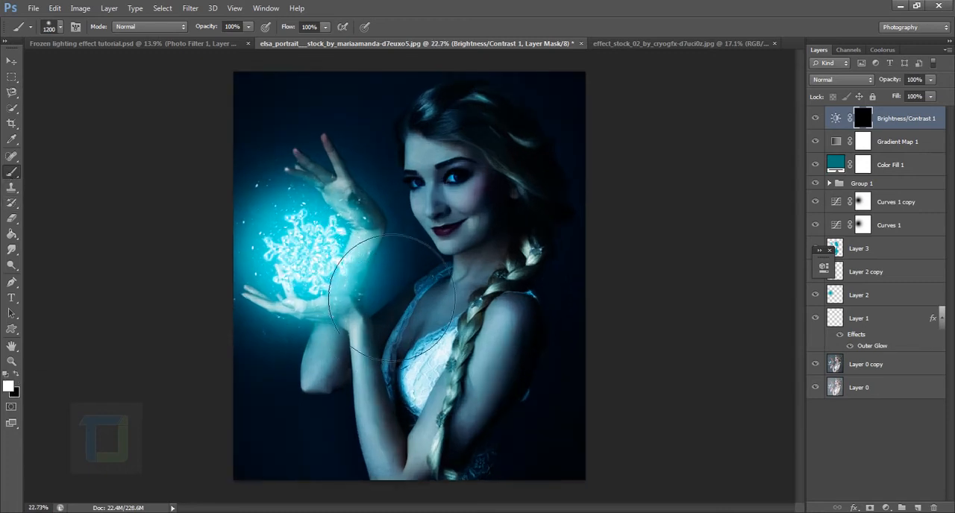
Paint white on the mask over the woman's face with a 900 px brush and over her chest with a 500 px brush
{"action": "scroll", "coordinate": [354, 300], "scroll_direction": "down", "scroll_amount": 1}
{"action": "key", "text": "bracketleft"}
{"action": "key", "text": "bracketleft"}
{"action": "key", "text": "bracketleft"}
{"action": "key", "text": "bracketleft"}
{"action": "key", "text": "bracketleft"}
{"action": "key", "text": "bracketleft"}
{"action": "key", "text": "bracketleft"}
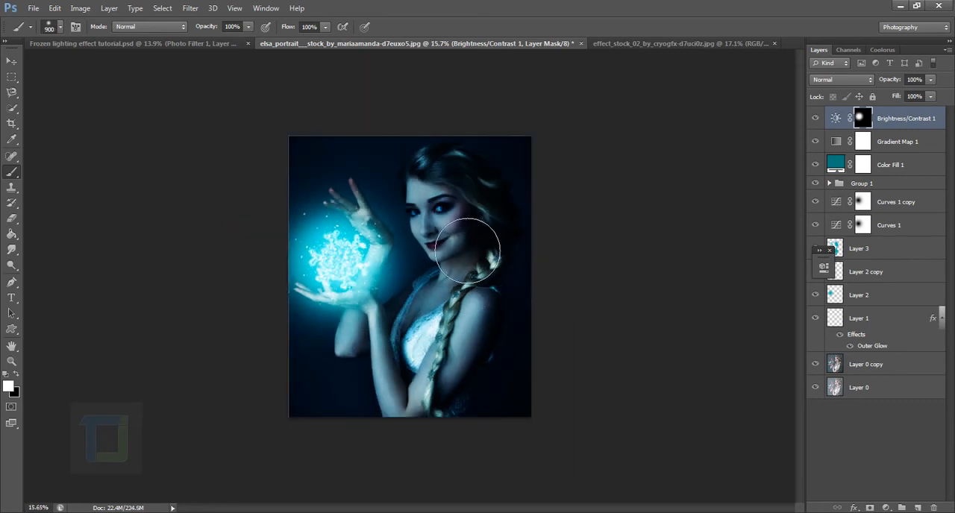
{"action": "scroll", "coordinate": [447, 193], "scroll_direction": "up", "scroll_amount": 1}
{"action": "left_click", "coordinate": [446, 193]}
{"action": "key", "text": "bracketleft"}
{"action": "key", "text": "bracketleft"}
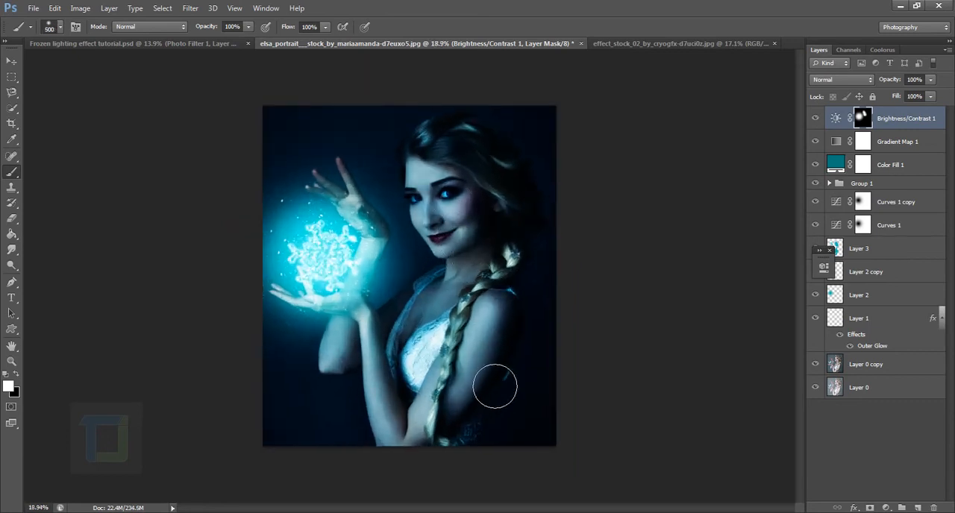
{"action": "left_click_drag", "start_coordinate": [431, 292], "coordinate": [415, 335]}
Paint white on the mask along her arms with a 200 to 300 px brush and compare the image with and without the layer
{"action": "key", "text": "bracketleft"}
{"action": "key", "text": "bracketleft"}
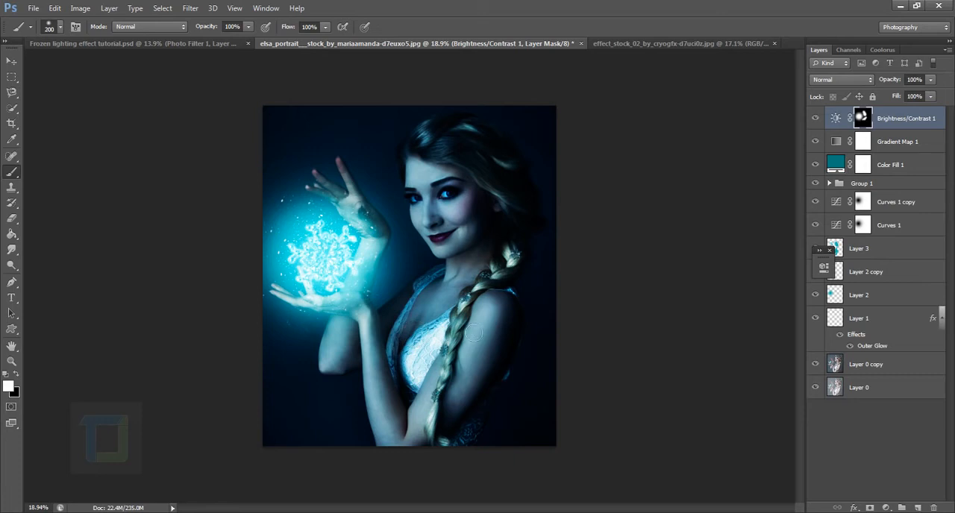
{"action": "left_click_drag", "start_coordinate": [489, 320], "coordinate": [454, 417]}
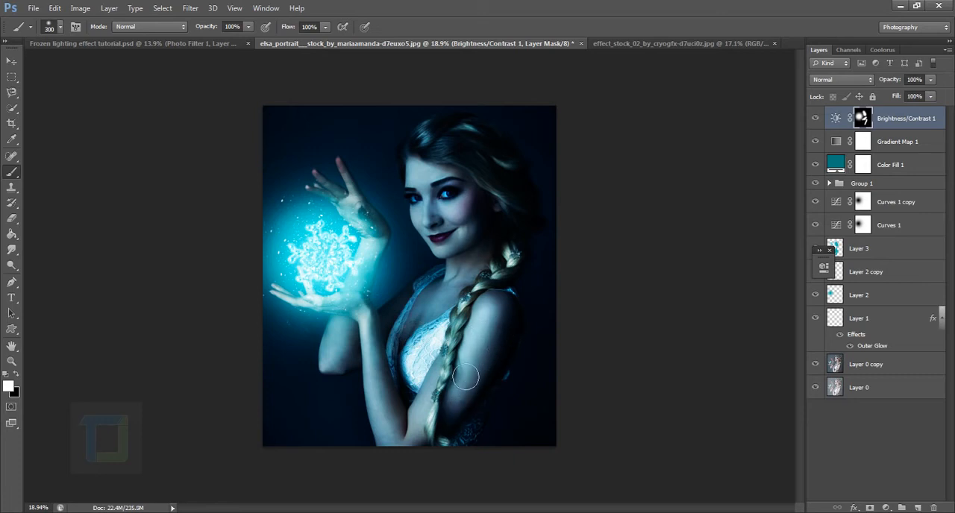
{"action": "mouse_move", "coordinate": [408, 448]}
{"action": "left_mouse_down"}
{"action": "mouse_move", "coordinate": [374, 353]}
{"action": "mouse_move", "coordinate": [335, 341]}
{"action": "mouse_move", "coordinate": [342, 366]}
{"action": "left_mouse_up"}
{"action": "key", "text": "bracketright"}
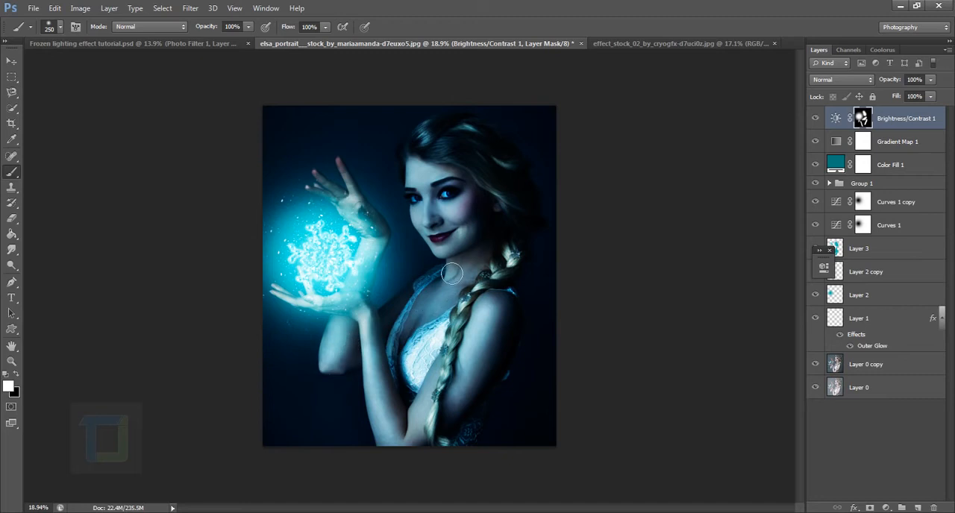
{"action": "key", "text": "bracketright"}
{"action": "key", "text": "bracketleft"}
{"action": "left_click", "coordinate": [816, 126]}
Paint black on the mask over the snowflake with a 1000 px brush to soften its brightening, and compare the result
{"action": "scroll", "coordinate": [650, 143], "scroll_direction": "down", "scroll_amount": 2}
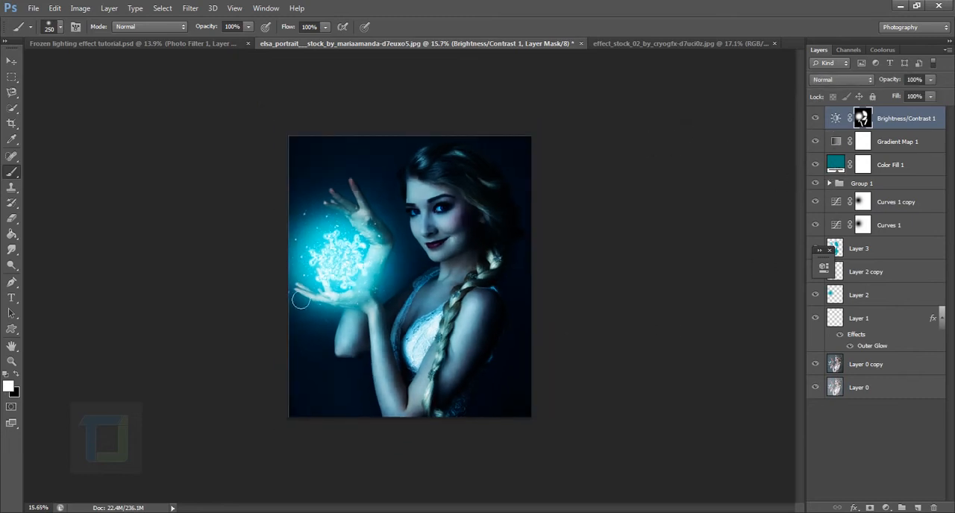
{"action": "key", "text": "x"}
{"action": "key", "text": "bracketright"}
{"action": "key", "text": "bracketright"}
{"action": "key", "text": "bracketright"}
{"action": "key", "text": "bracketright"}
{"action": "key", "text": "bracketright"}
{"action": "key", "text": "bracketright"}
{"action": "key", "text": "bracketright"}
{"action": "key", "text": "bracketright"}
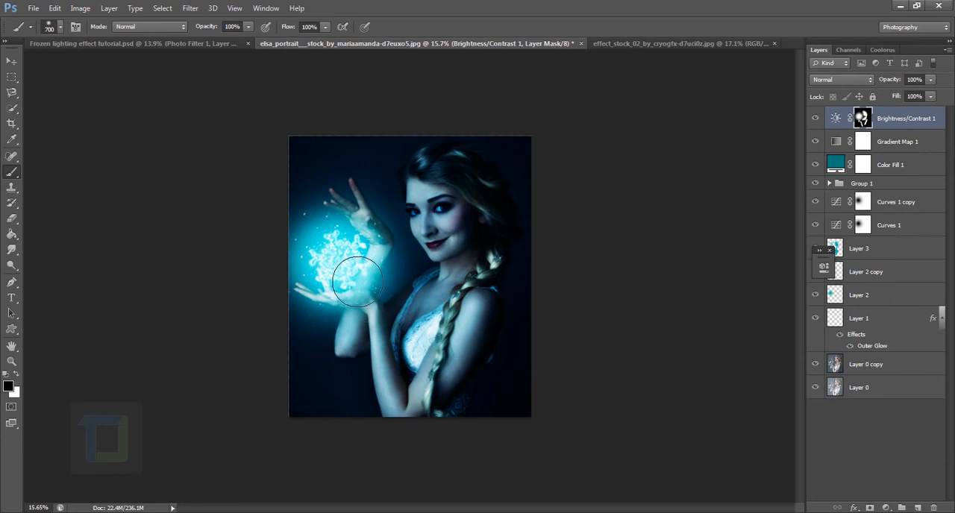
{"action": "key", "text": "bracketright"}
{"action": "key", "text": "bracketright"}
{"action": "key", "text": "bracketright"}
{"action": "left_click", "coordinate": [338, 263]}
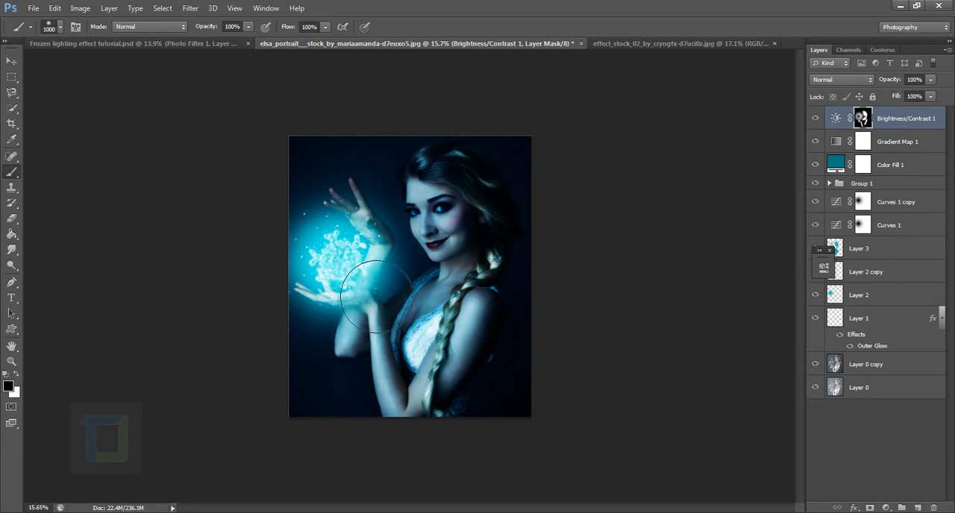
{"action": "scroll", "coordinate": [507, 326], "scroll_direction": "down", "scroll_amount": 3}
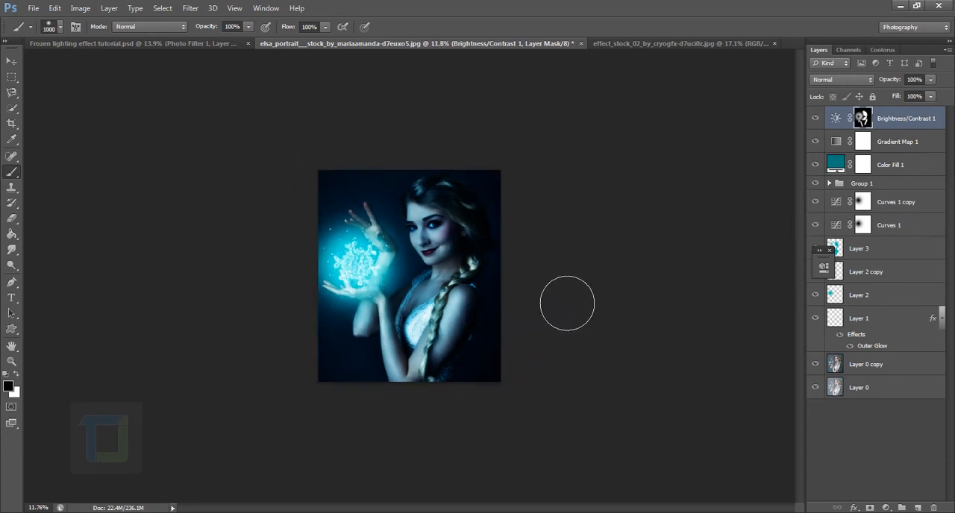
{"action": "scroll", "coordinate": [567, 306], "scroll_direction": "up", "scroll_amount": 2}
{"action": "left_click", "coordinate": [821, 118]}
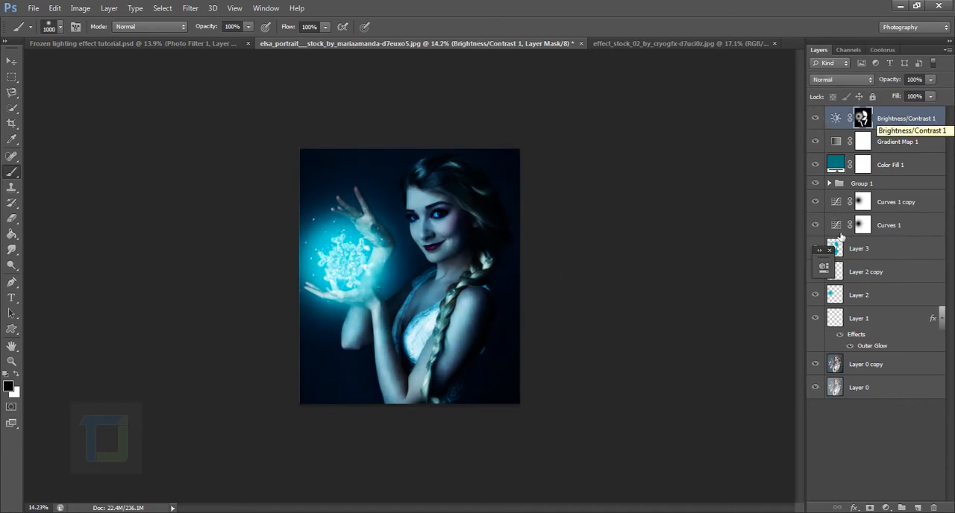
Add a Photo Filter adjustment layer on top using Cooling Filter (82) and lower its density
{"action": "left_click", "coordinate": [887, 507]}
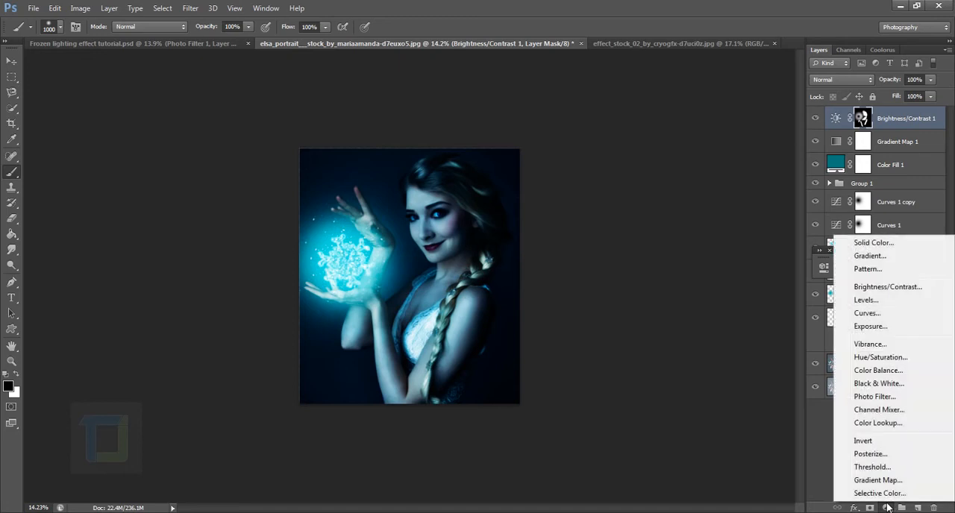
{"action": "left_click", "coordinate": [875, 397]}
{"action": "left_click", "coordinate": [733, 262]}
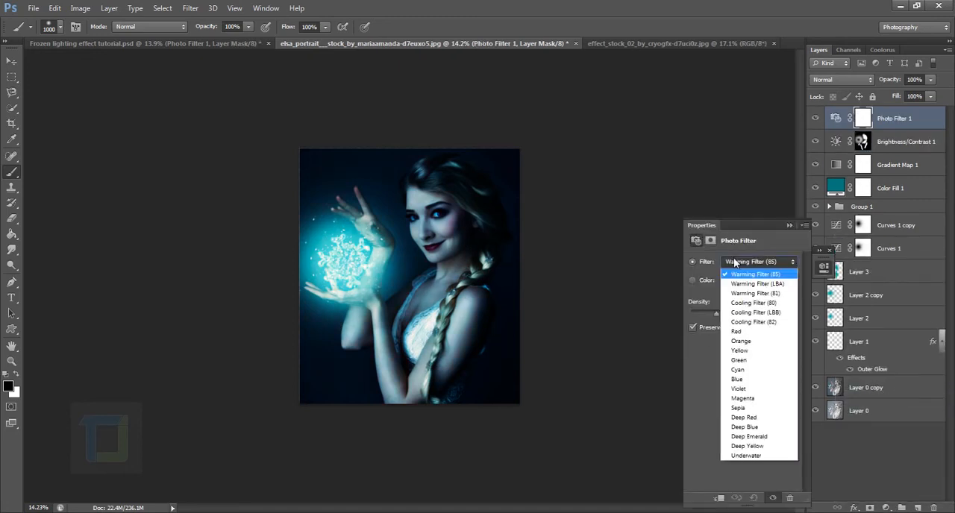
{"action": "left_click", "coordinate": [762, 321]}
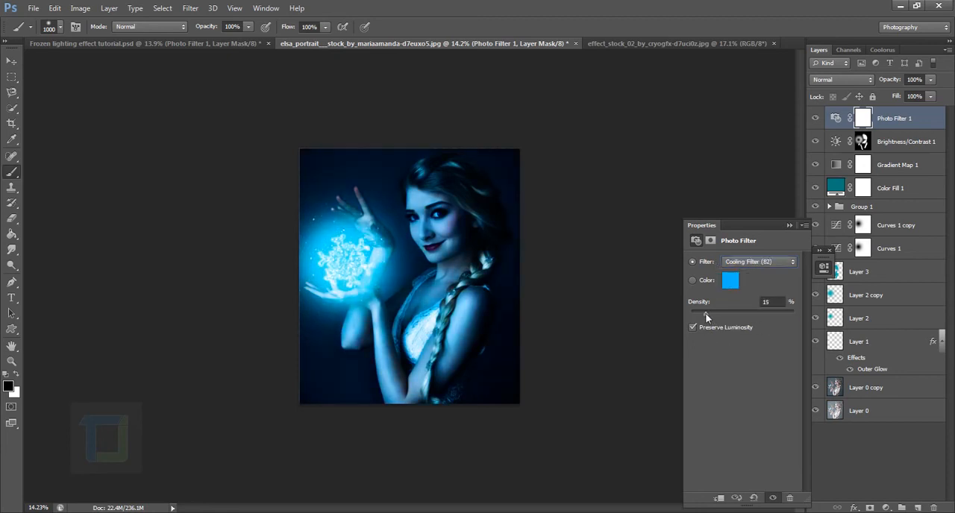
{"action": "left_click_drag", "start_coordinate": [702, 312], "coordinate": [689, 307]}
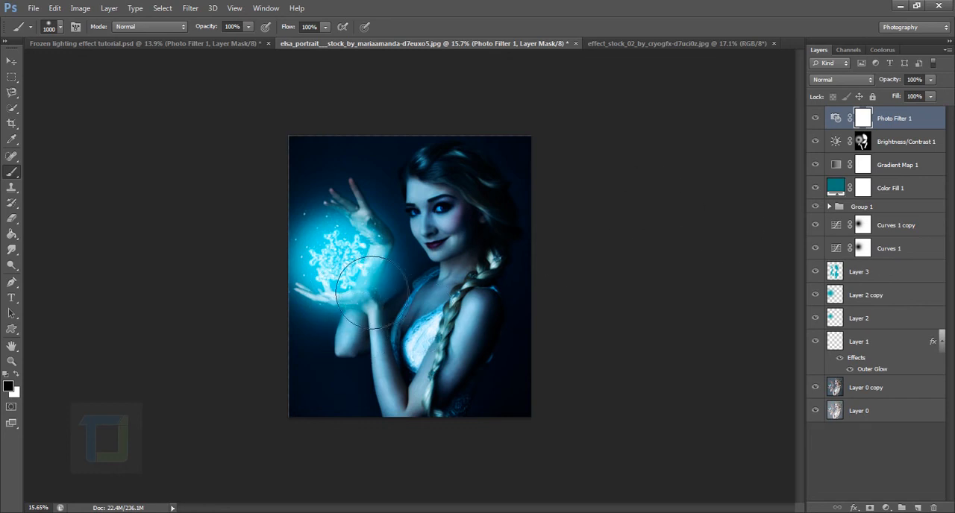
Reduce the opacity of Layer 2 copy to 71% and compare the image with and without it
{"action": "left_click", "coordinate": [879, 299]}
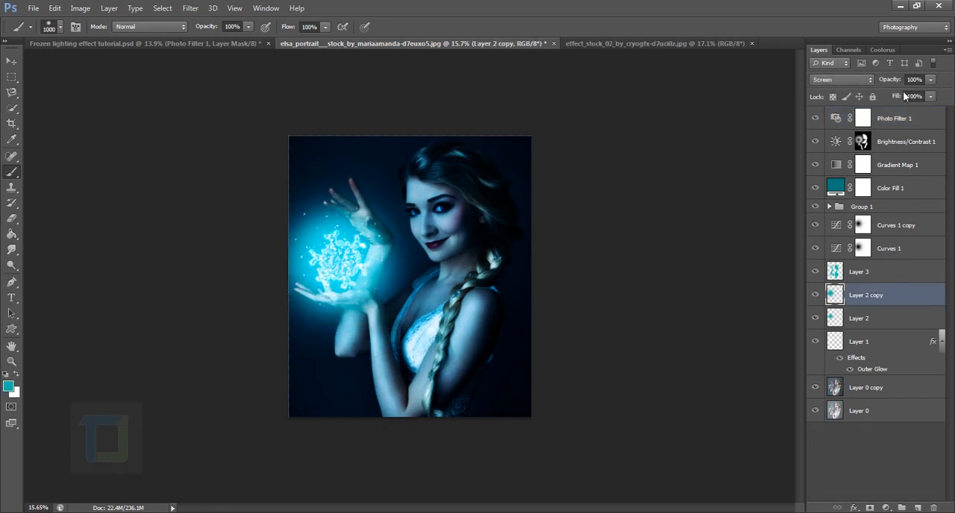
{"action": "left_click_drag", "start_coordinate": [896, 84], "coordinate": [886, 82]}
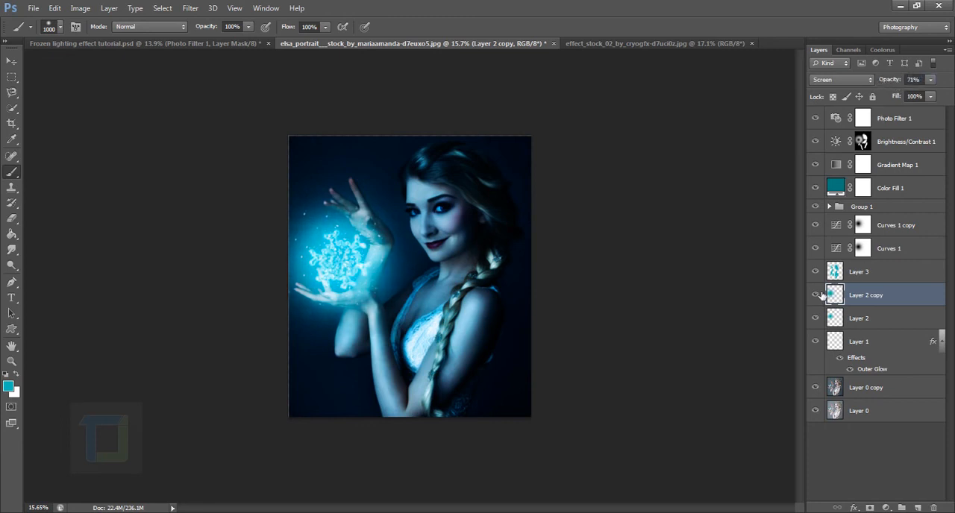
{"action": "left_click", "coordinate": [819, 295]}
{"action": "left_click", "coordinate": [819, 295]}
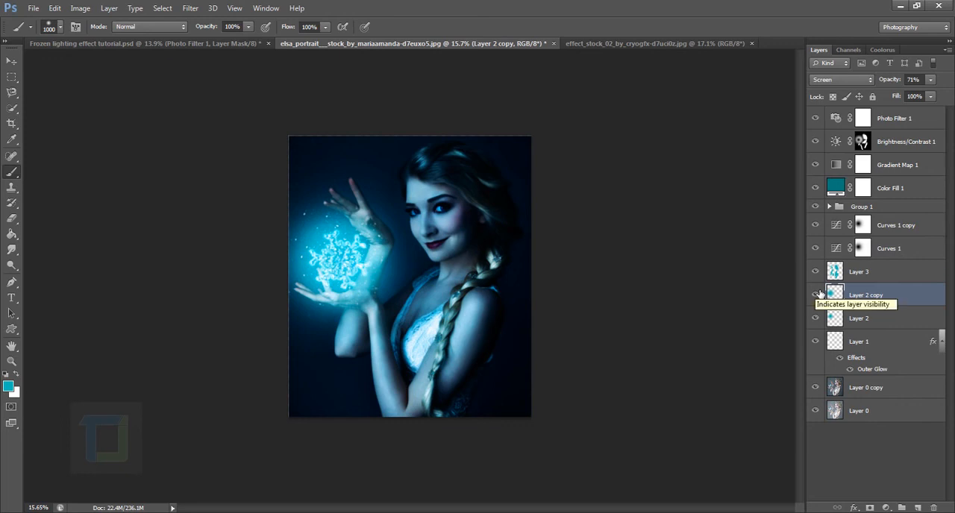
Select Layer 3, Layer 2 copy, Layer 2 and Group 1 together and shift them slightly down and to the right
{"action": "left_click", "coordinate": [885, 271]}
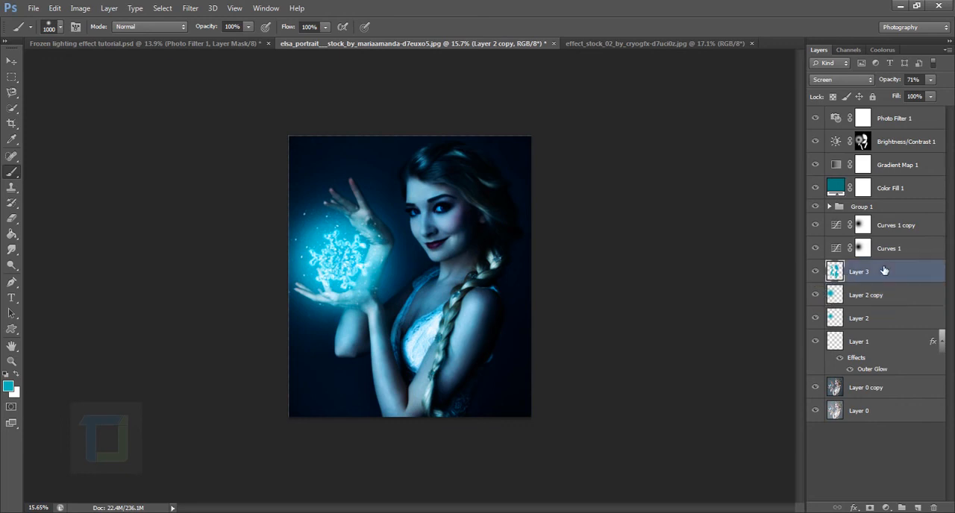
{"action": "left_click", "coordinate": [909, 301], "text": "ctrl"}
{"action": "left_click", "coordinate": [900, 320], "text": "ctrl"}
{"action": "left_click", "coordinate": [903, 212], "text": "ctrl"}
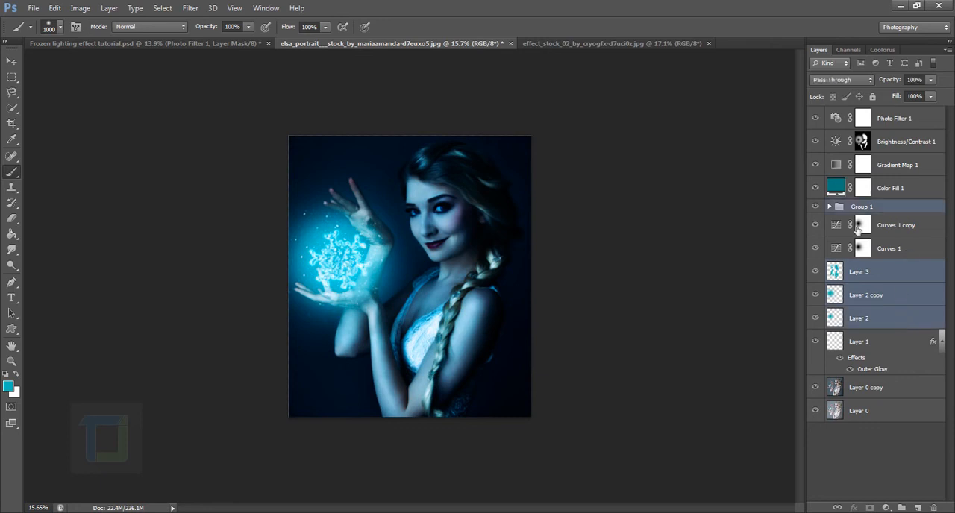
{"action": "left_click", "coordinate": [11, 60]}
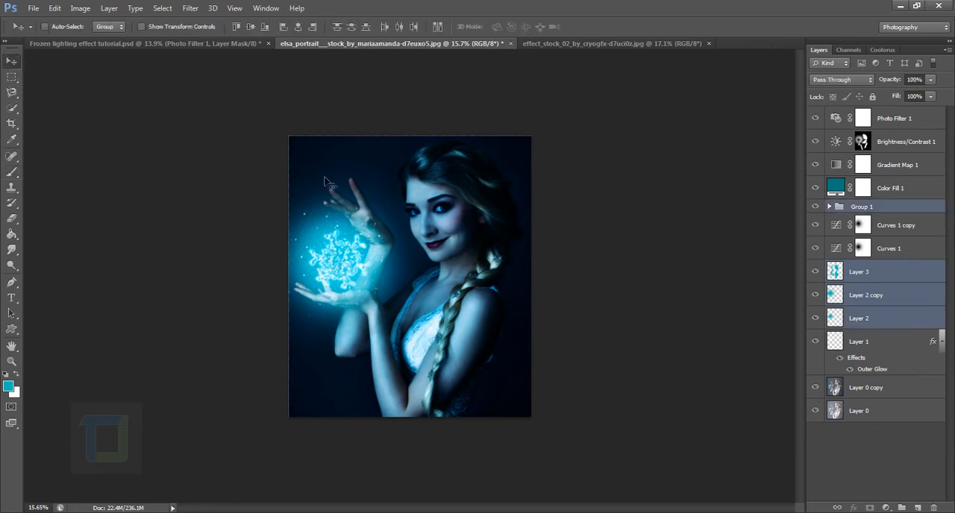
{"action": "left_click_drag", "start_coordinate": [342, 266], "coordinate": [349, 274]}
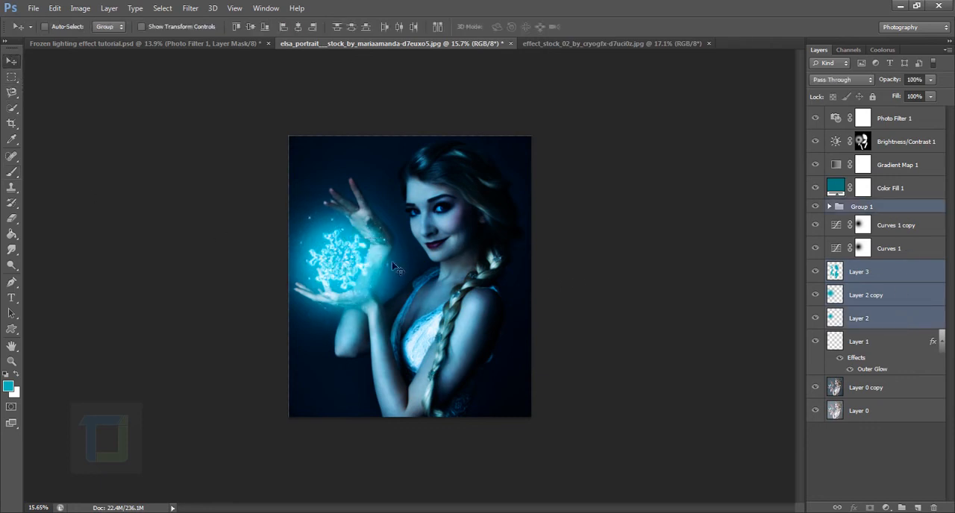